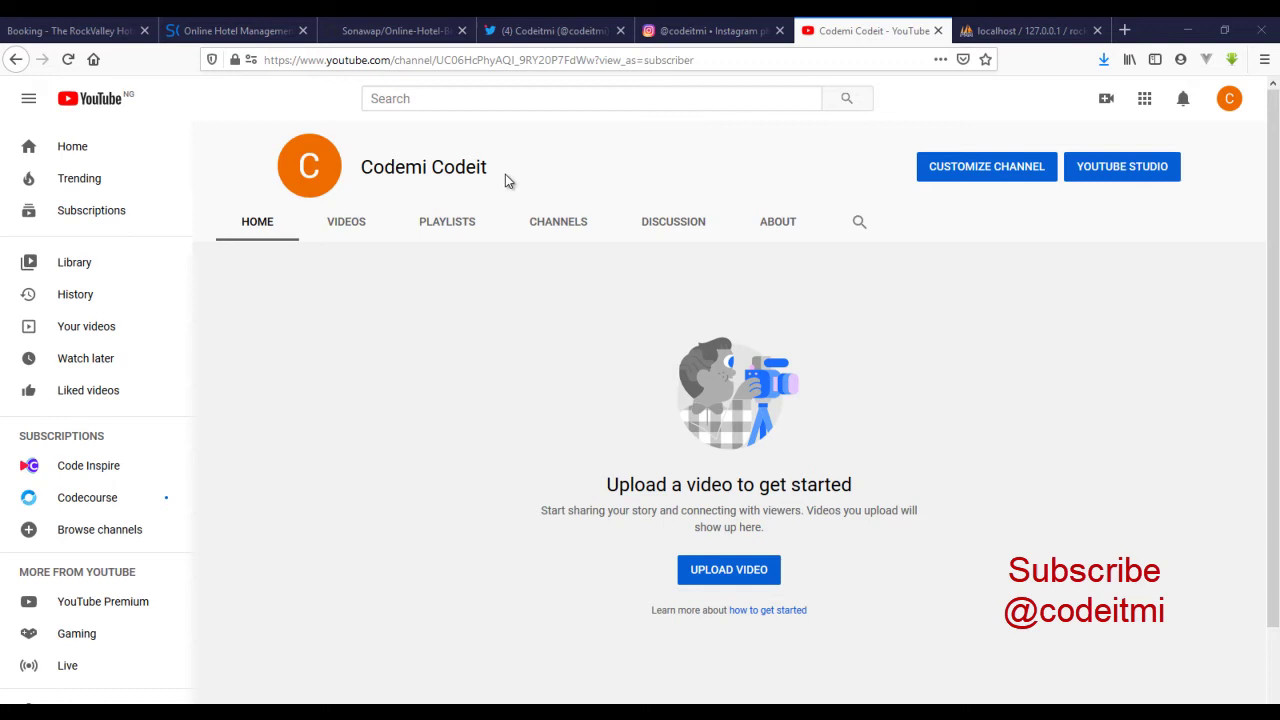
- Highlight and deselect the YouTube channel name, then switch to the 'Booking - The RockValley Hotel' tab
{"action": "left_click_drag", "start_coordinate": [505, 178], "coordinate": [360, 168]}
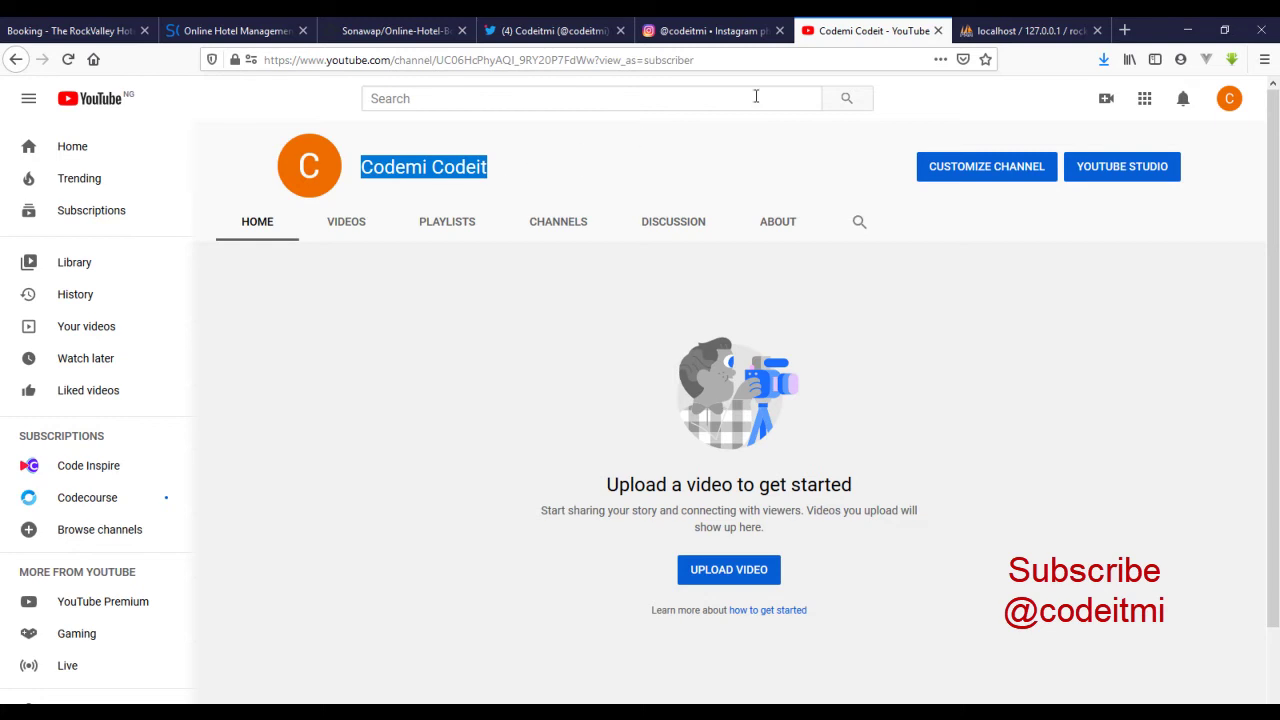
{"action": "left_click", "coordinate": [505, 172]}
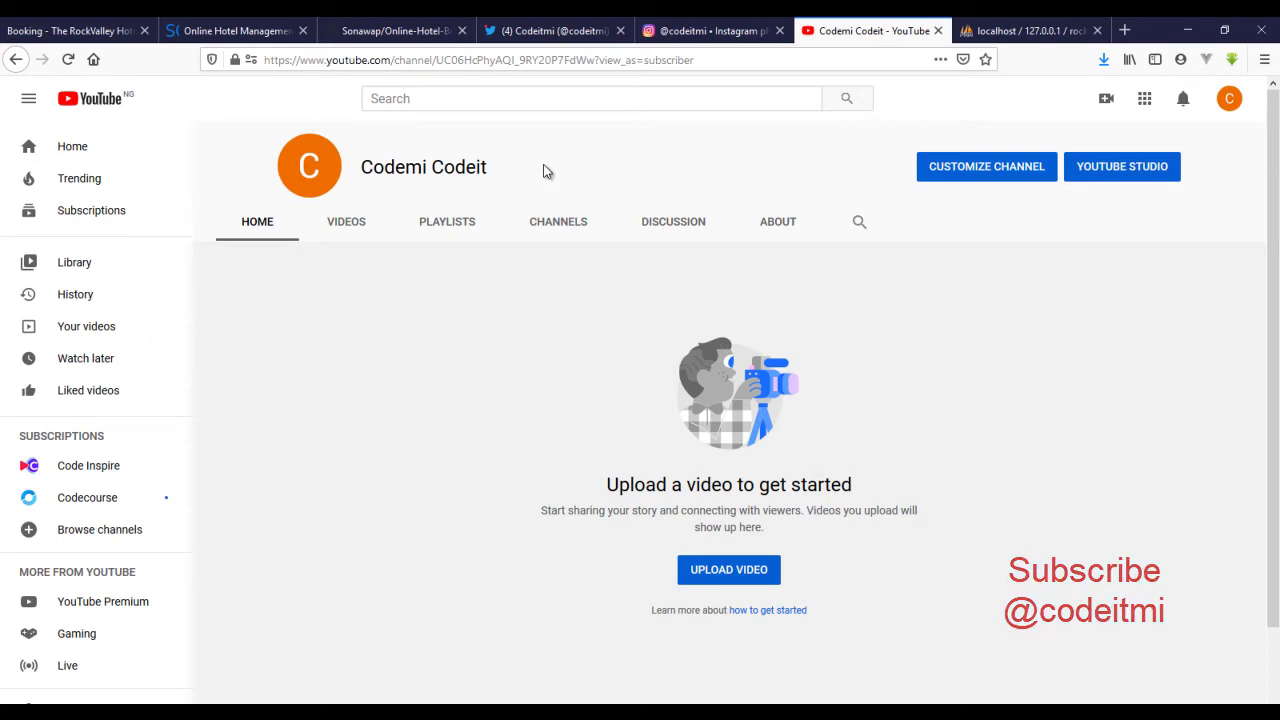
{"action": "left_click", "coordinate": [86, 31]}
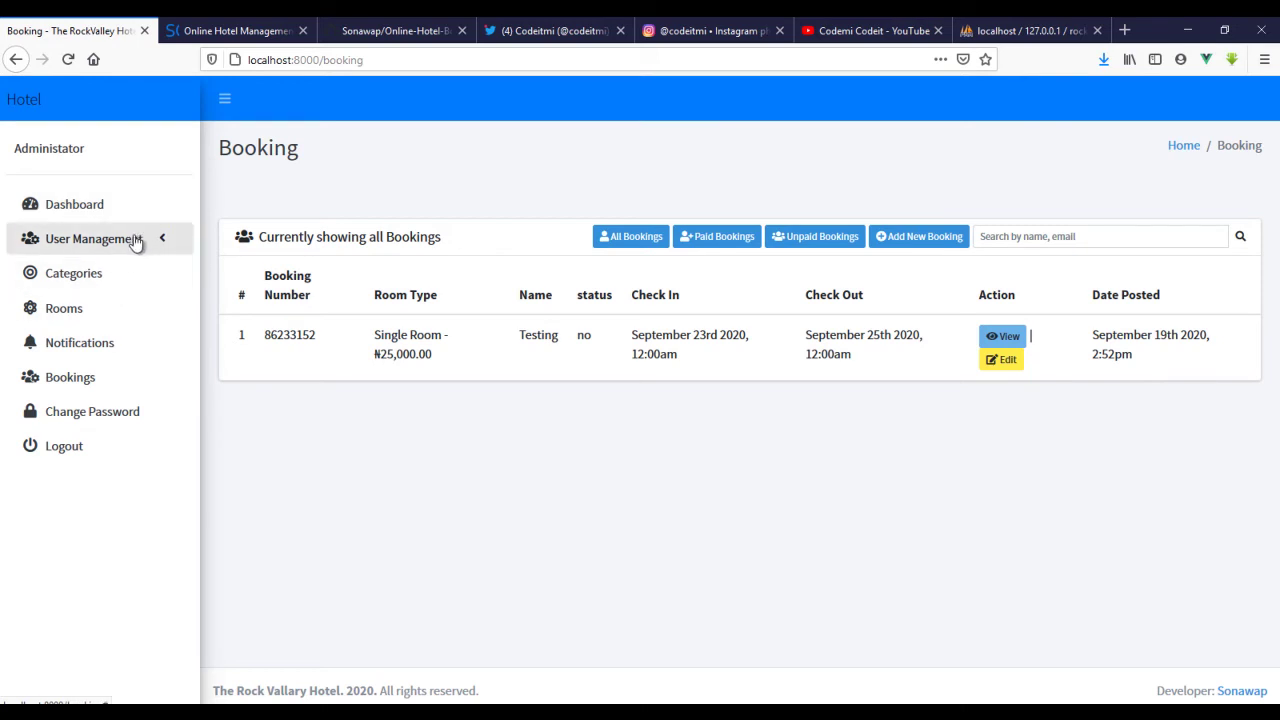
- Open package.json and go through admin-lte, bootstrap-vue, moment, numeral, sweetalert2 and vform
{"action": "key", "text": "alt+Tab"}
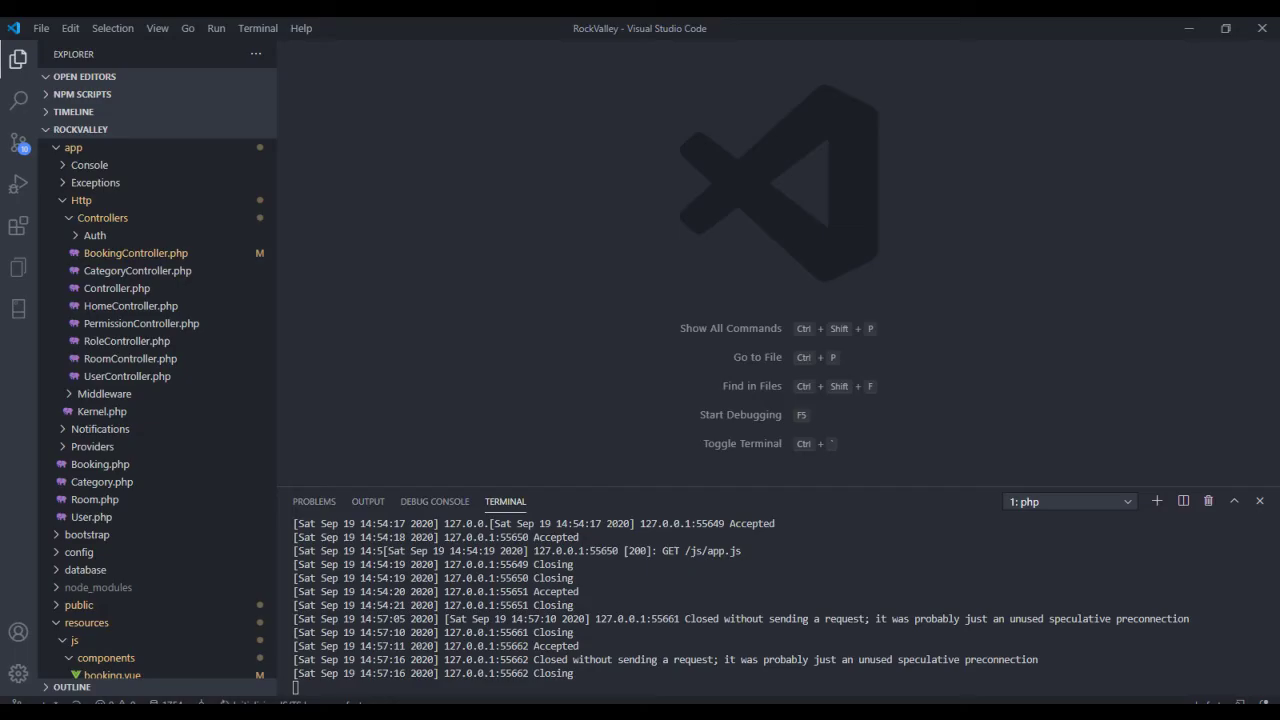
{"action": "scroll", "coordinate": [166, 385], "scroll_direction": "down", "scroll_amount": 12}
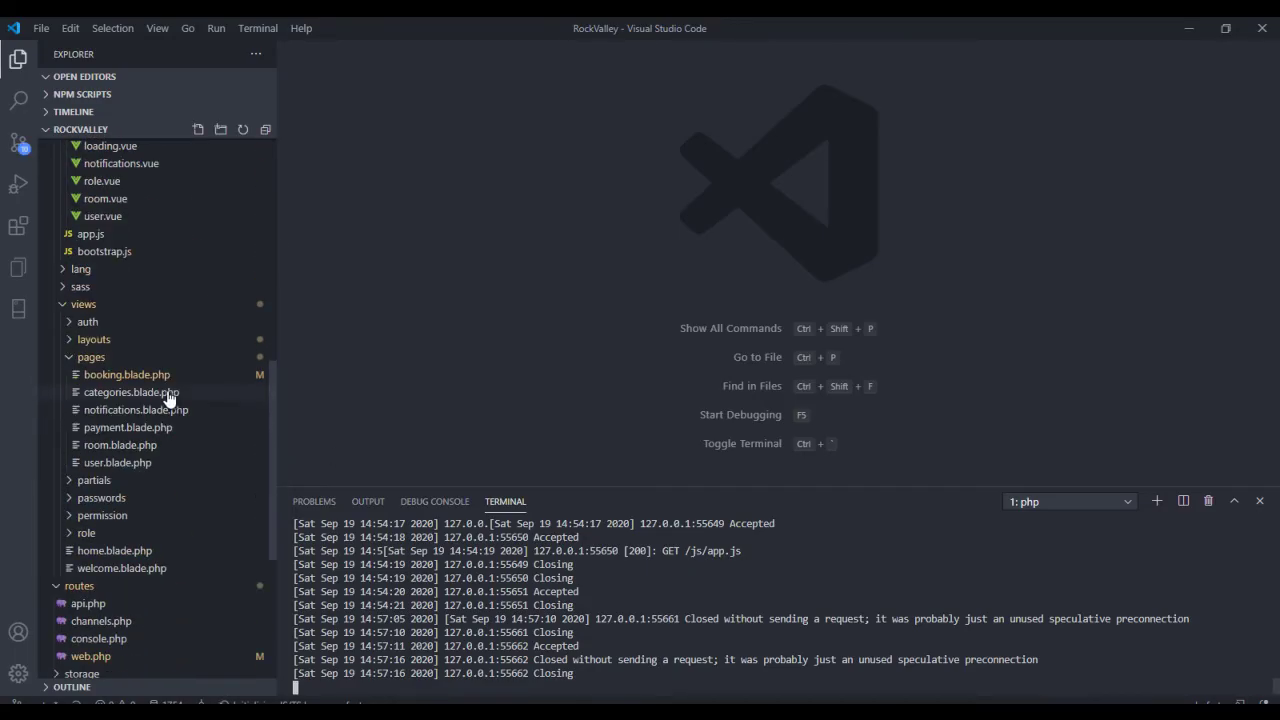
{"action": "scroll", "coordinate": [170, 408], "scroll_direction": "down", "scroll_amount": 3}
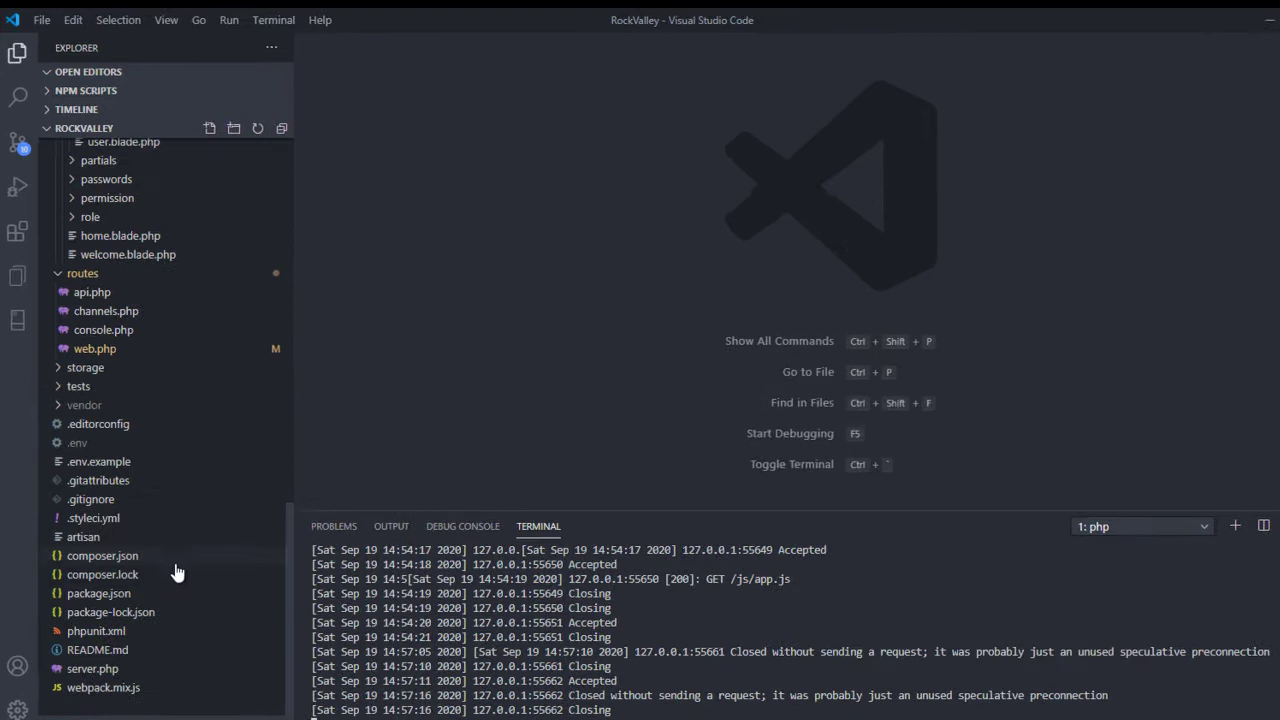
{"action": "left_click", "coordinate": [170, 621]}
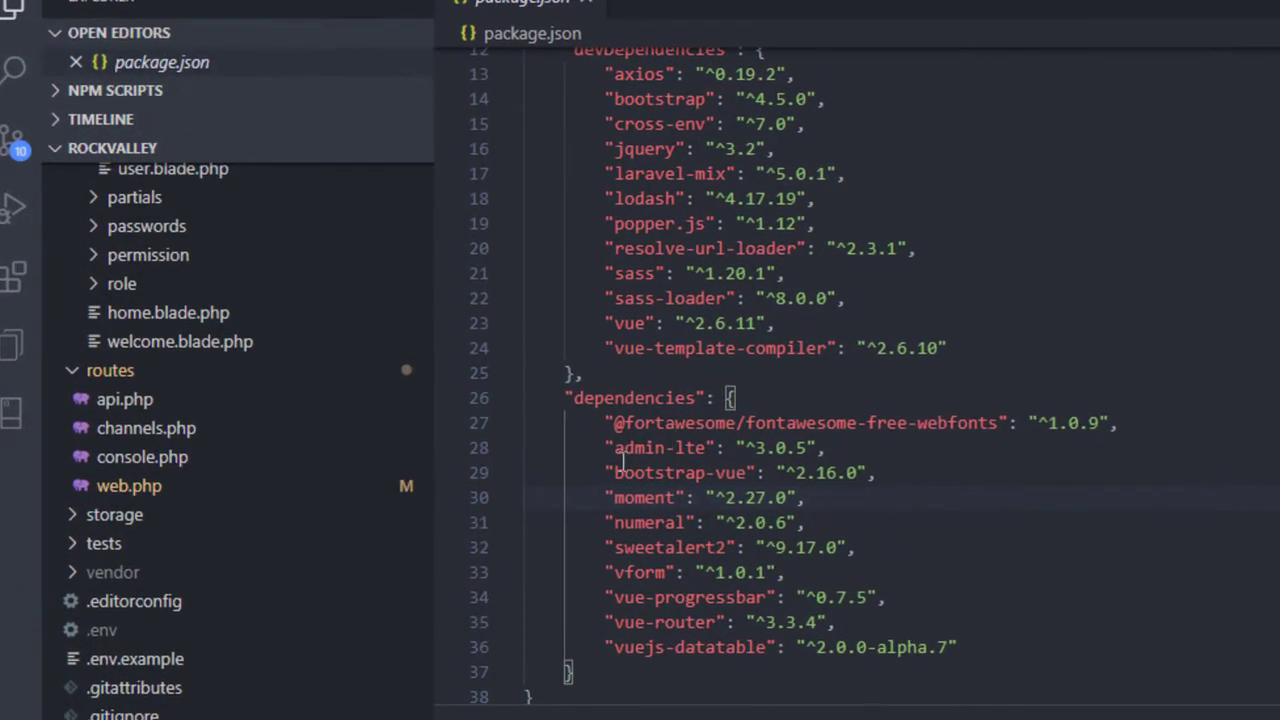
{"action": "left_click_drag", "start_coordinate": [614, 448], "coordinate": [686, 448]}
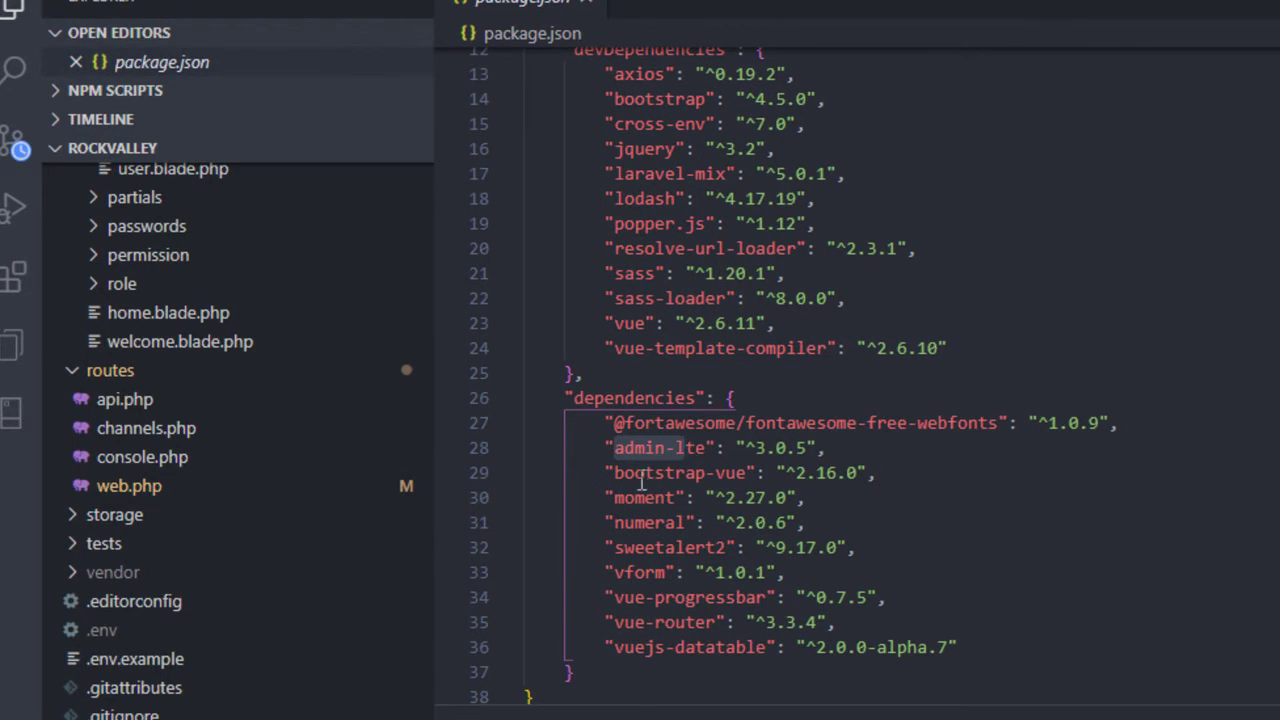
{"action": "left_click", "coordinate": [651, 476]}
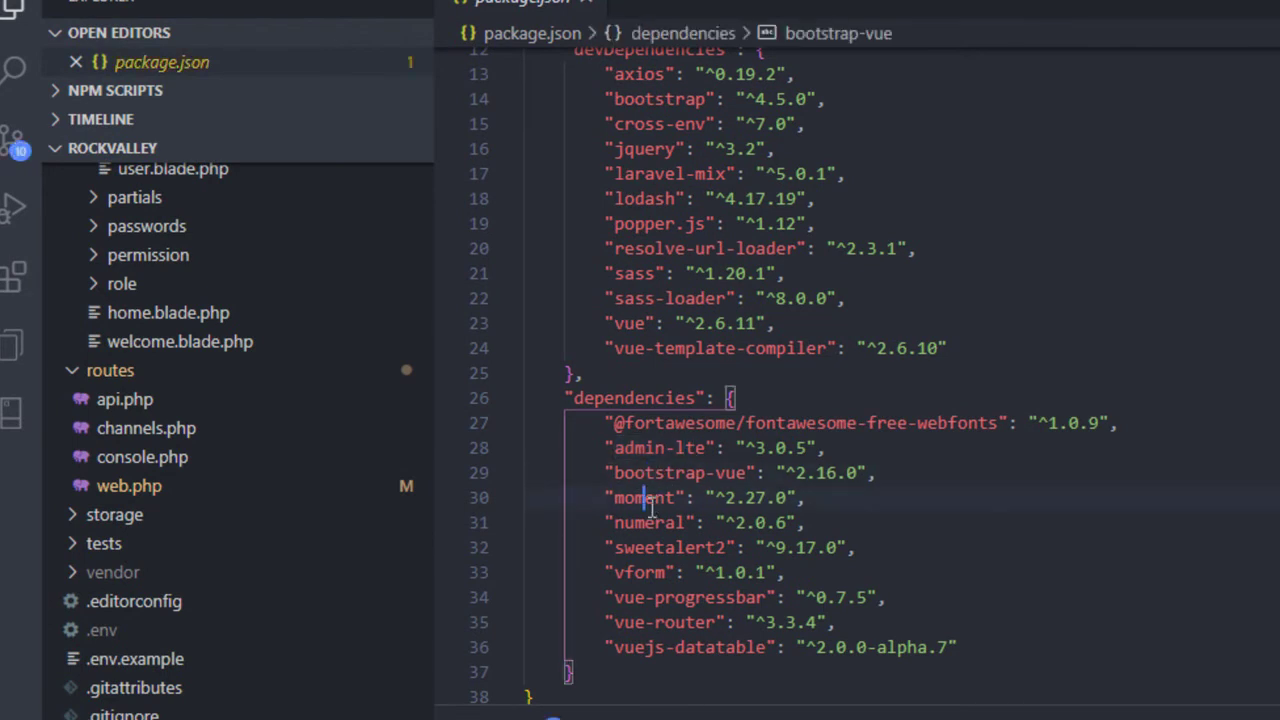
{"action": "left_click", "coordinate": [650, 497]}
{"action": "left_click", "coordinate": [652, 522]}
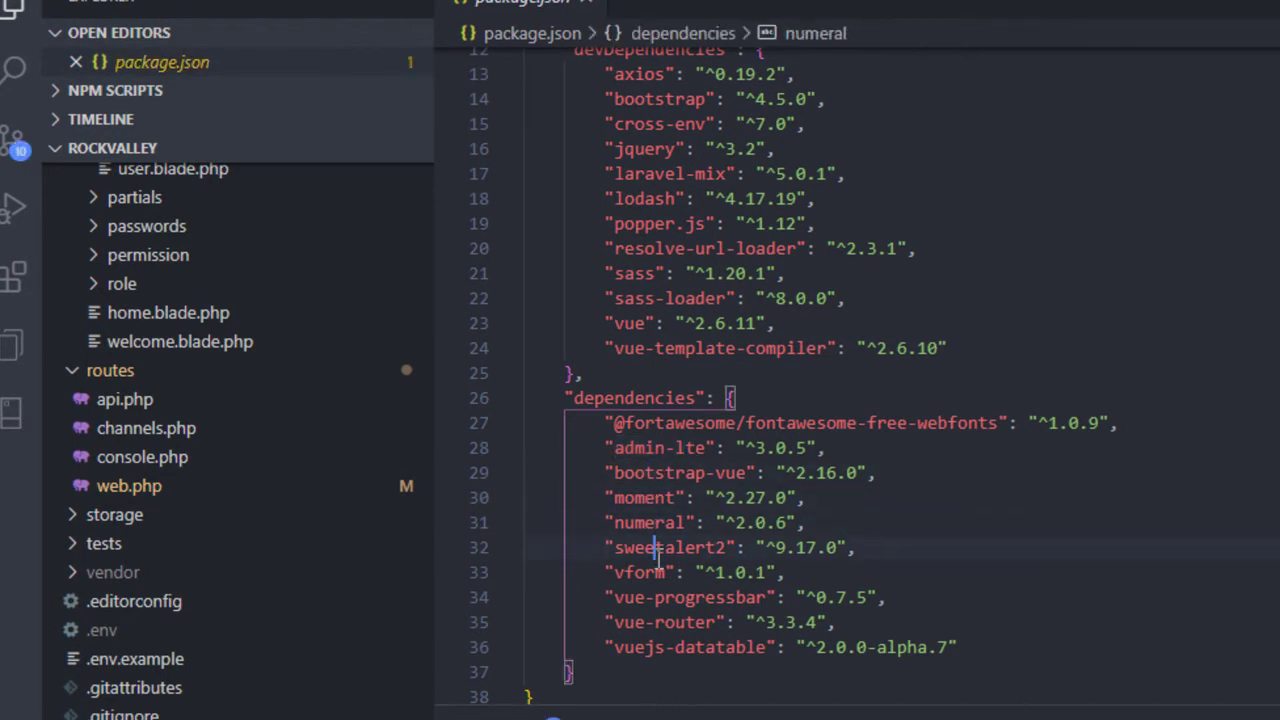
{"action": "left_click", "coordinate": [654, 547]}
{"action": "left_click", "coordinate": [656, 572]}
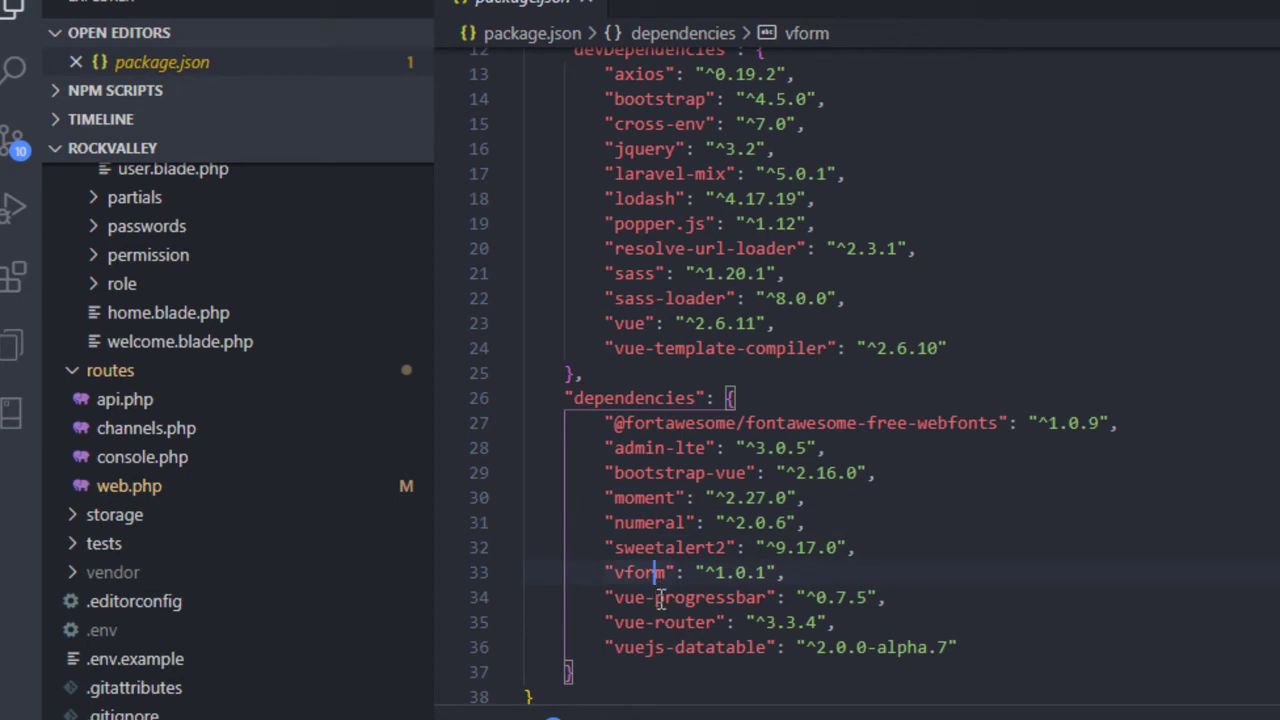
{"action": "scroll", "coordinate": [758, 458], "scroll_direction": "up", "scroll_amount": 3}
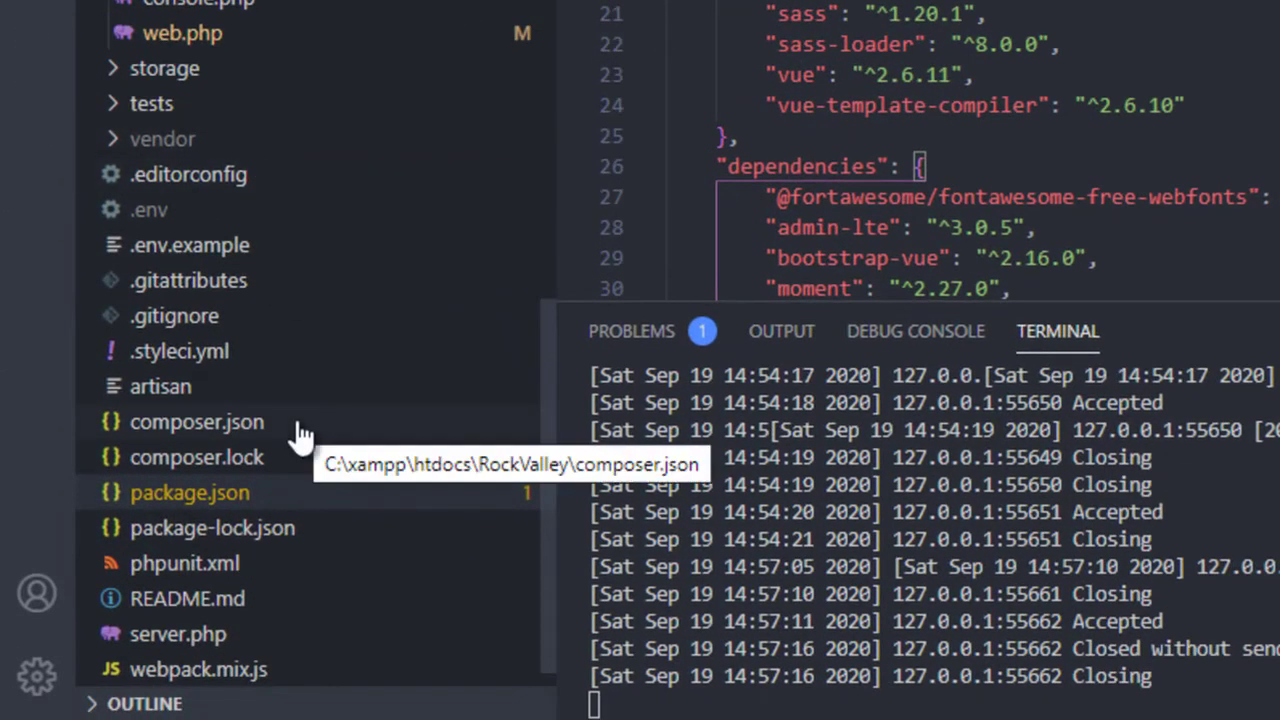
- Open composer.json and highlight the laravel-permission and laravel-paystack requirements
{"action": "left_click", "coordinate": [297, 432]}
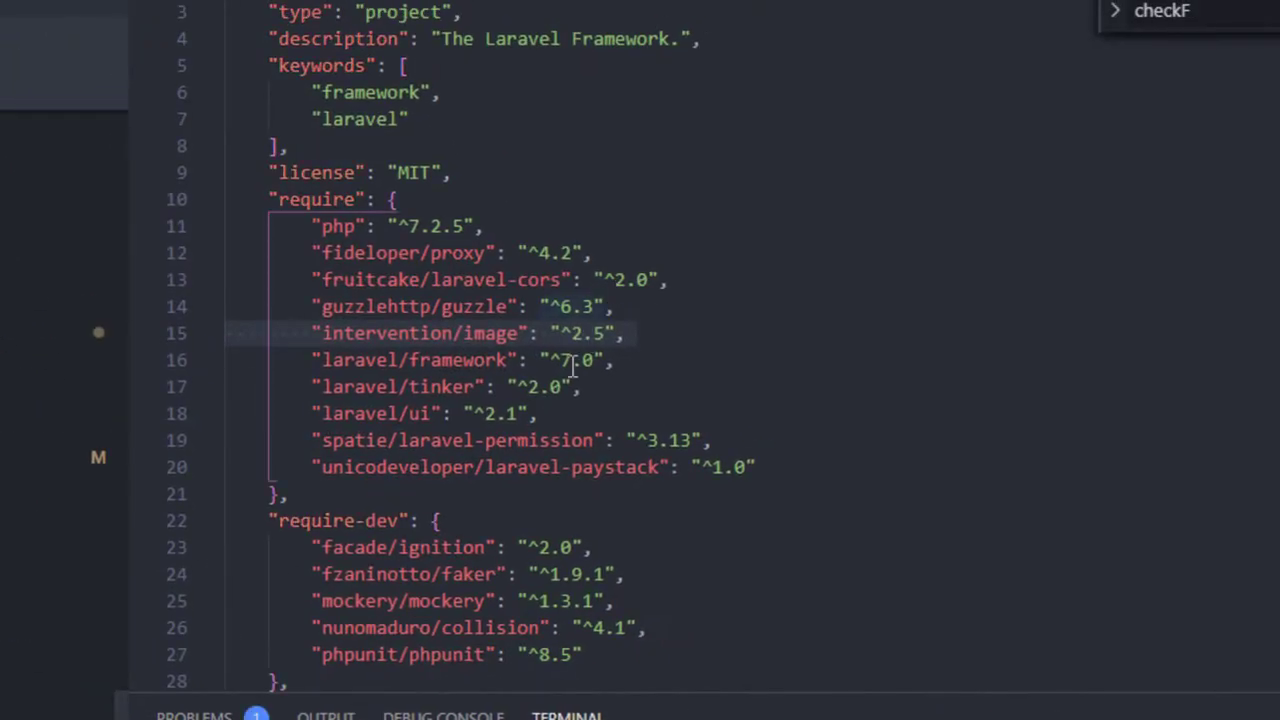
{"action": "scroll", "coordinate": [578, 362], "scroll_direction": "down", "scroll_amount": 2}
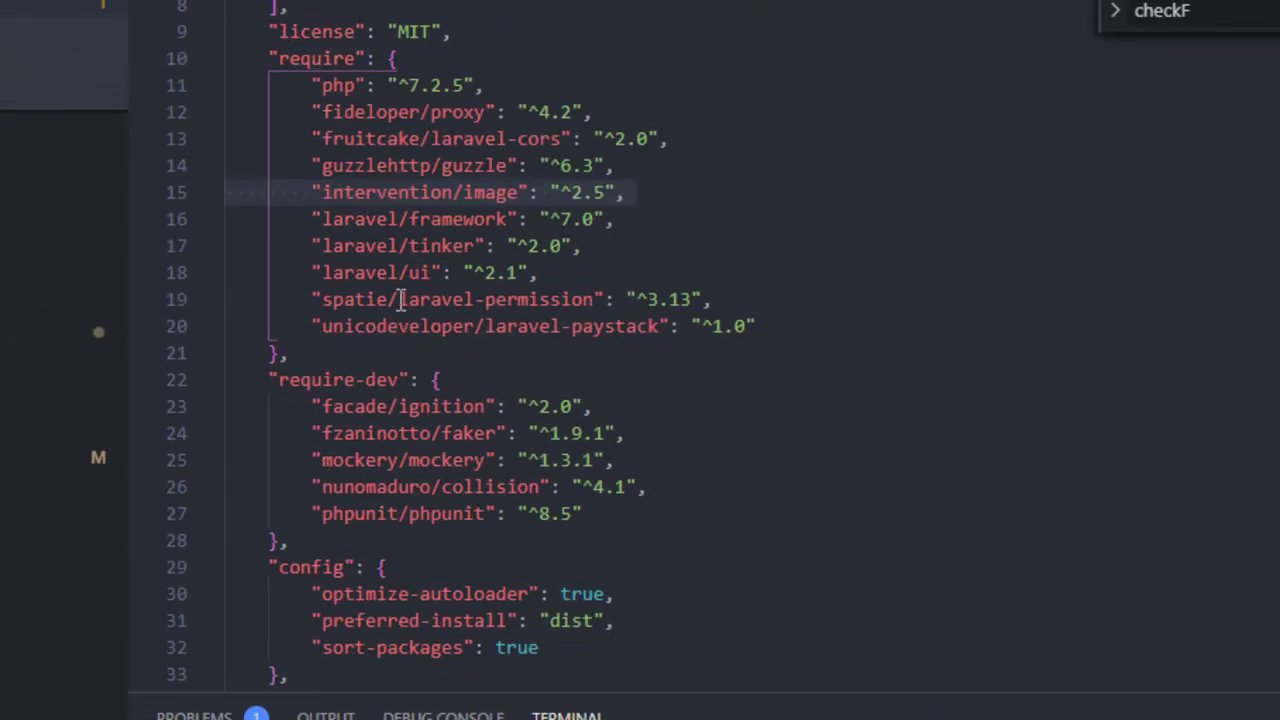
{"action": "left_click_drag", "start_coordinate": [598, 300], "coordinate": [398, 300]}
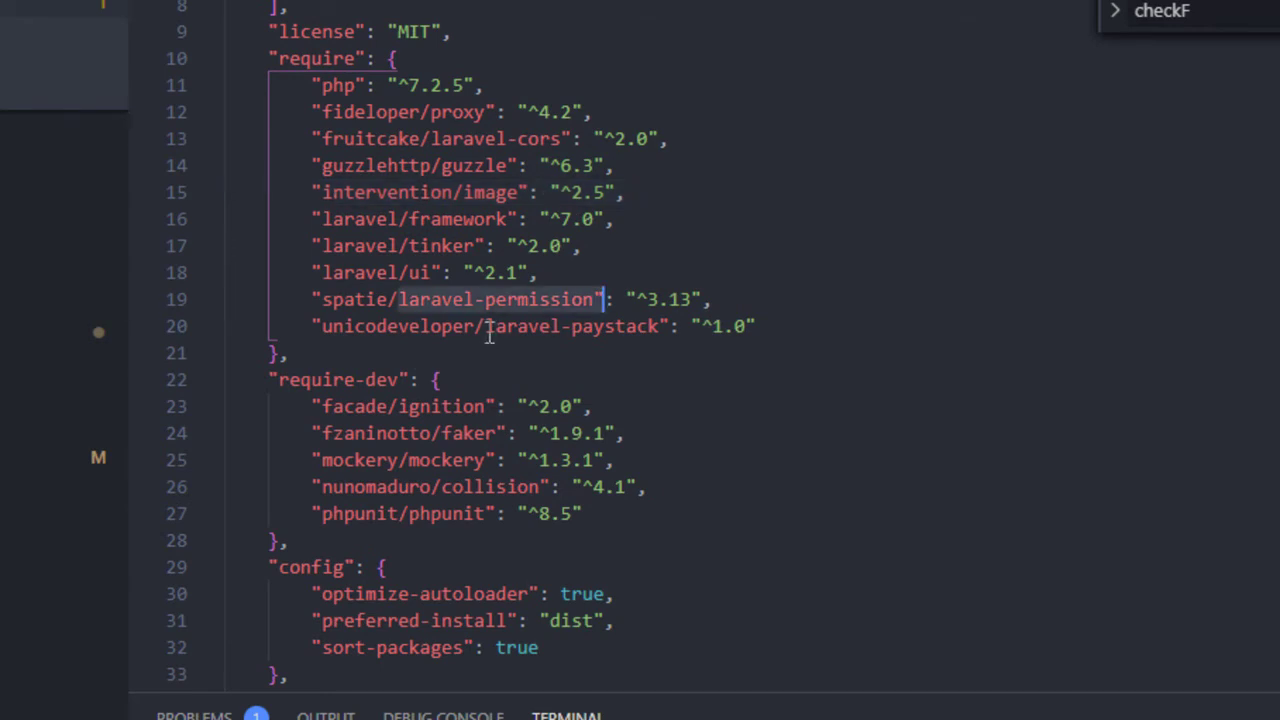
{"action": "left_click_drag", "start_coordinate": [486, 326], "coordinate": [664, 326]}
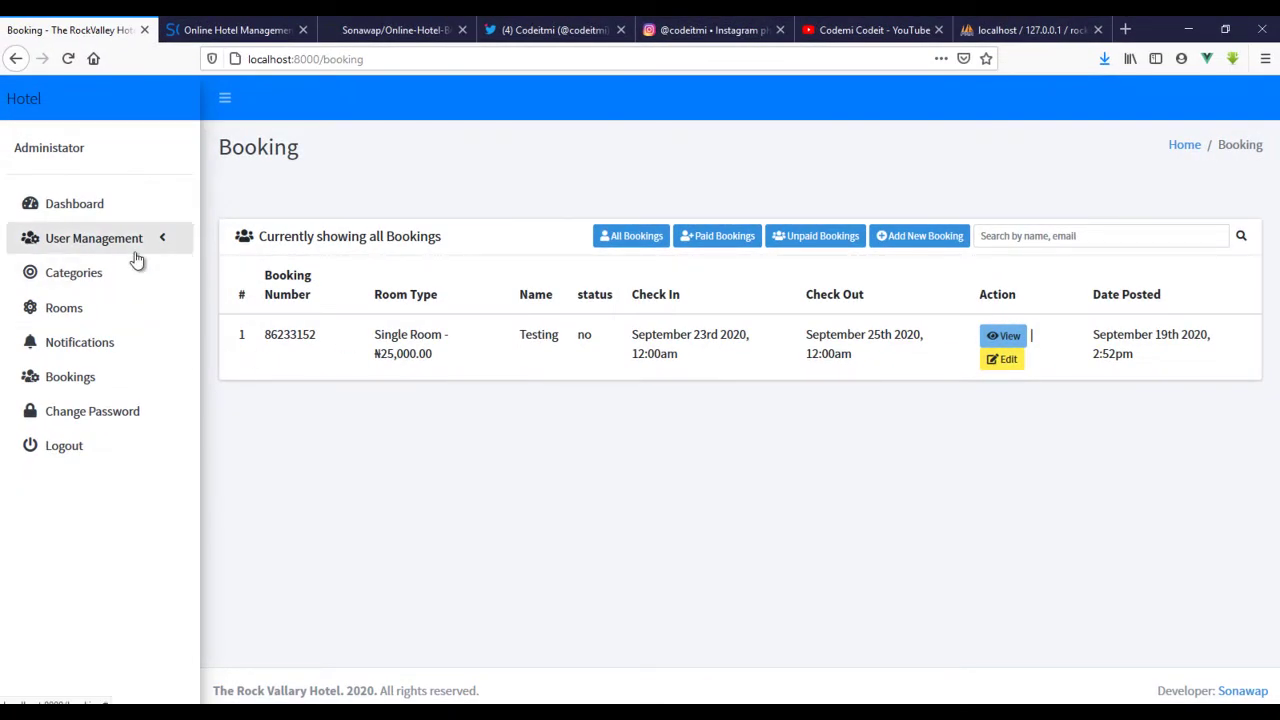
- Open the User Management user list filtered to All Users
{"action": "left_click", "coordinate": [137, 248]}
{"action": "left_click", "coordinate": [120, 279]}
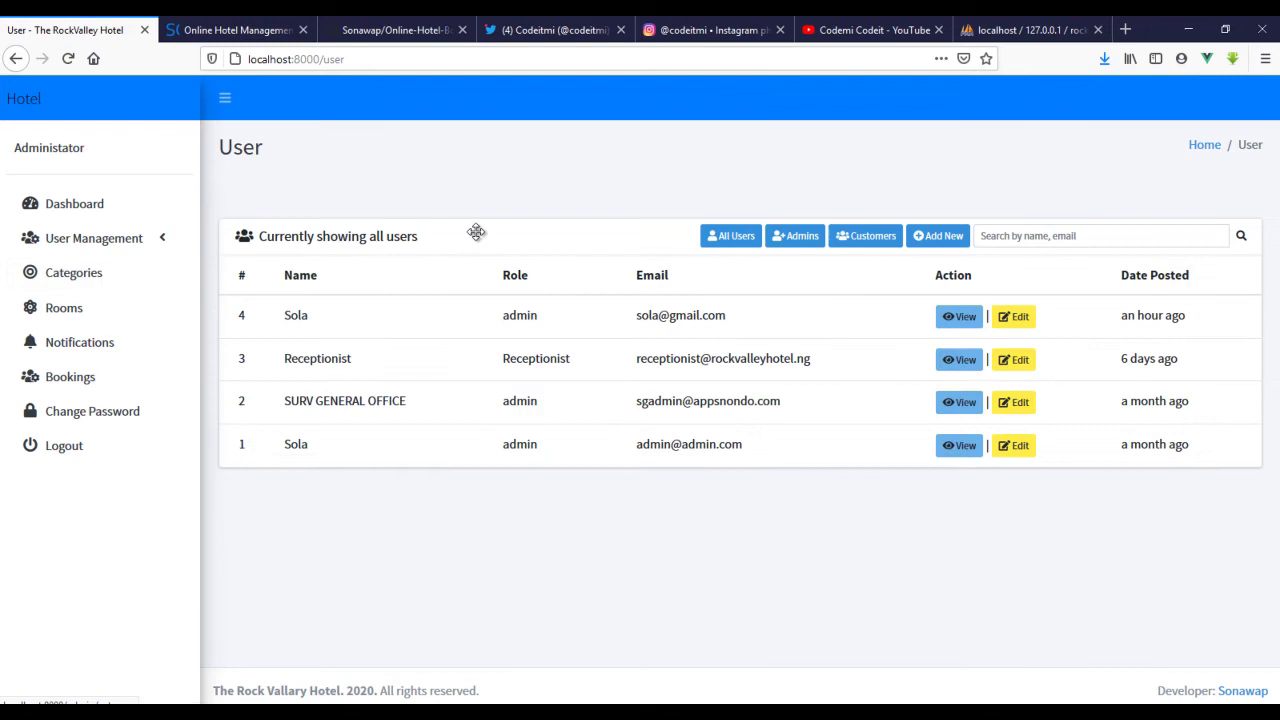
{"action": "left_click", "coordinate": [722, 246]}
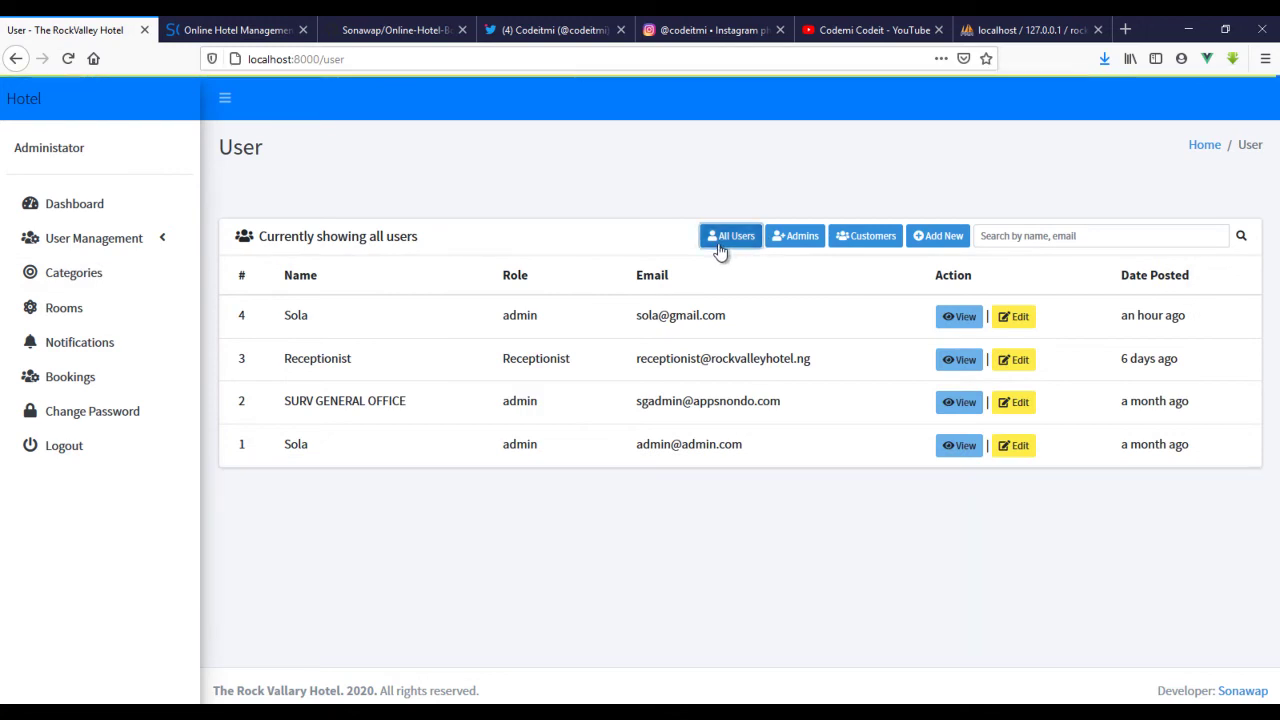
- Fill a trial new-user form with name, e-mail, phone and role list, then close it unsaved
{"action": "left_click", "coordinate": [945, 236]}
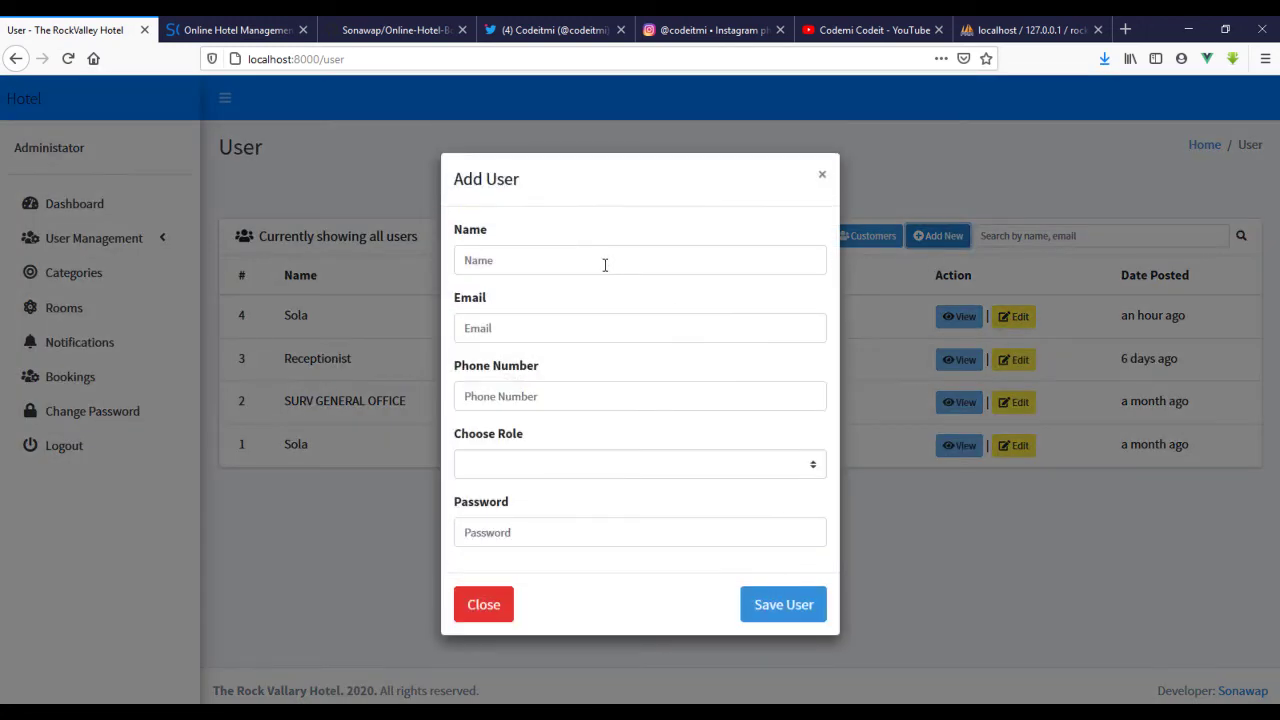
{"action": "left_click", "coordinate": [604, 264]}
{"action": "type", "text": "Tets"}
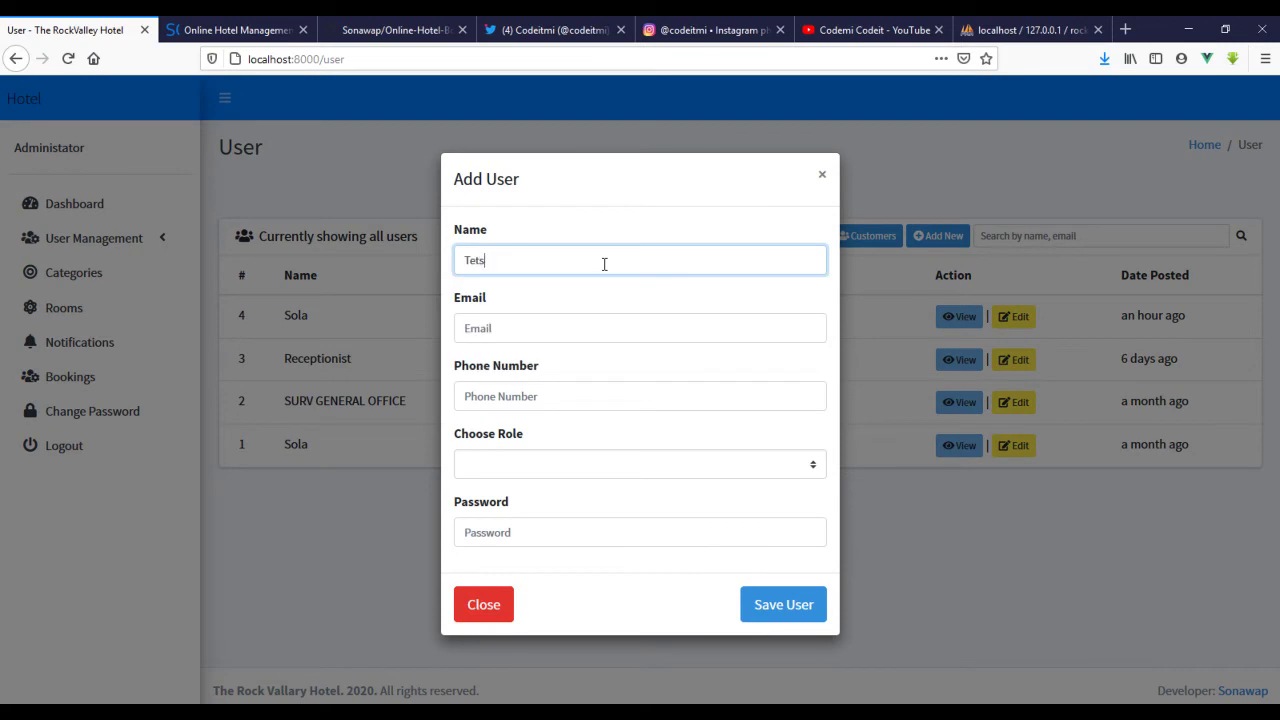
{"action": "key", "text": "BackSpace"}
{"action": "key", "text": "BackSpace"}
{"action": "key", "text": "BackSpace"}
{"action": "type", "text": "SSola"}
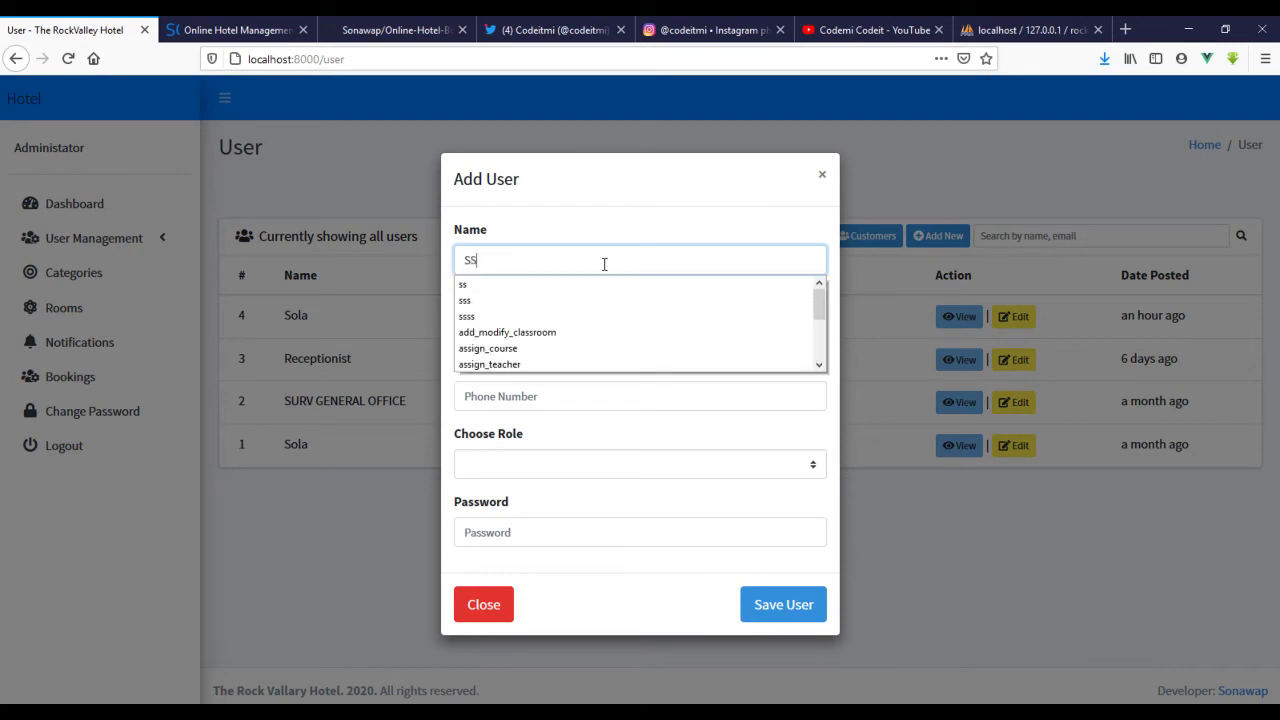
{"action": "key", "text": "BackSpace"}
{"action": "key", "text": "BackSpace"}
{"action": "key", "text": "BackSpace"}
{"action": "key", "text": "BackSpace"}
{"action": "type", "text": "ola"}
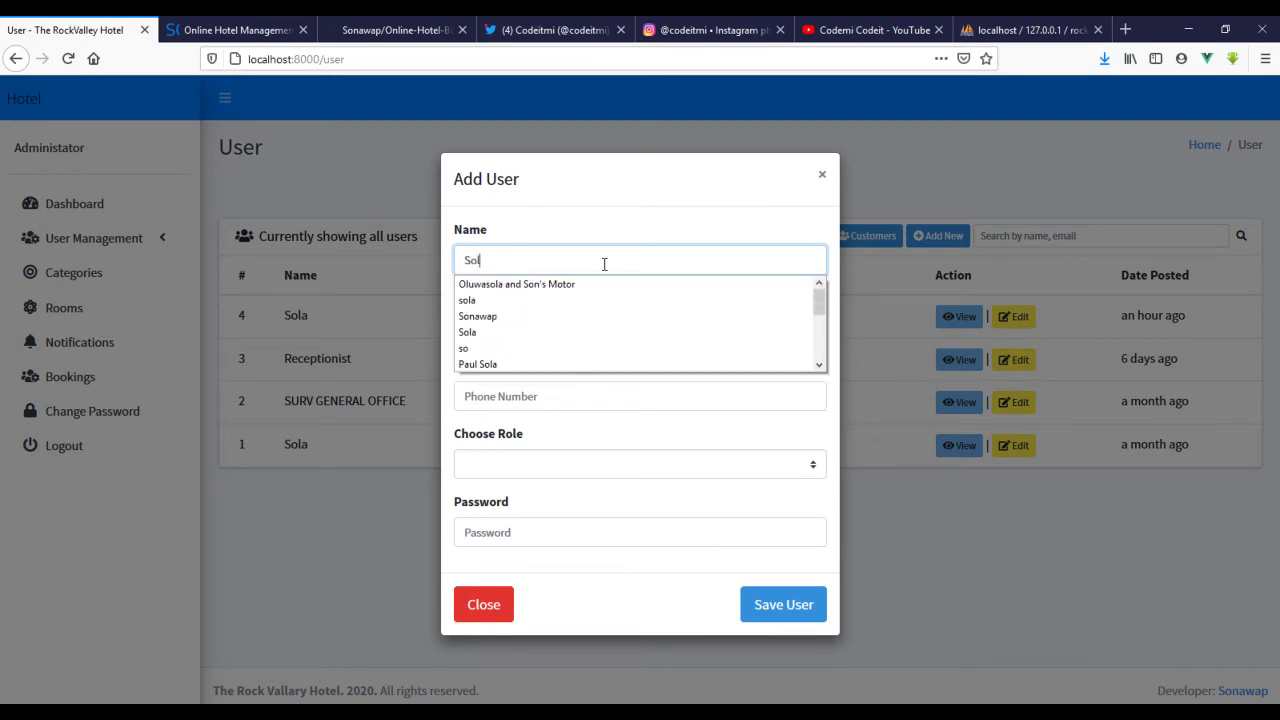
{"action": "key", "text": "Tab"}
{"action": "type", "text": "sola"}
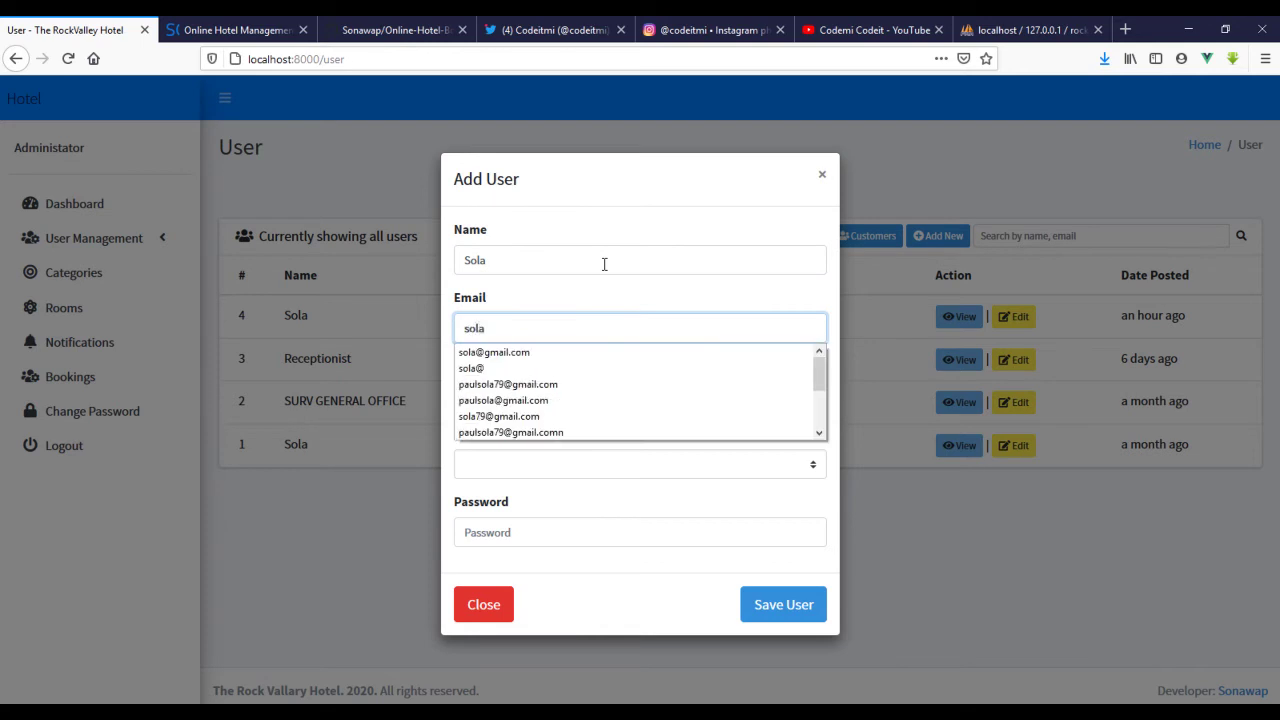
{"action": "key", "text": "Down"}
{"action": "key", "text": "Return"}
{"action": "key", "text": "Tab"}
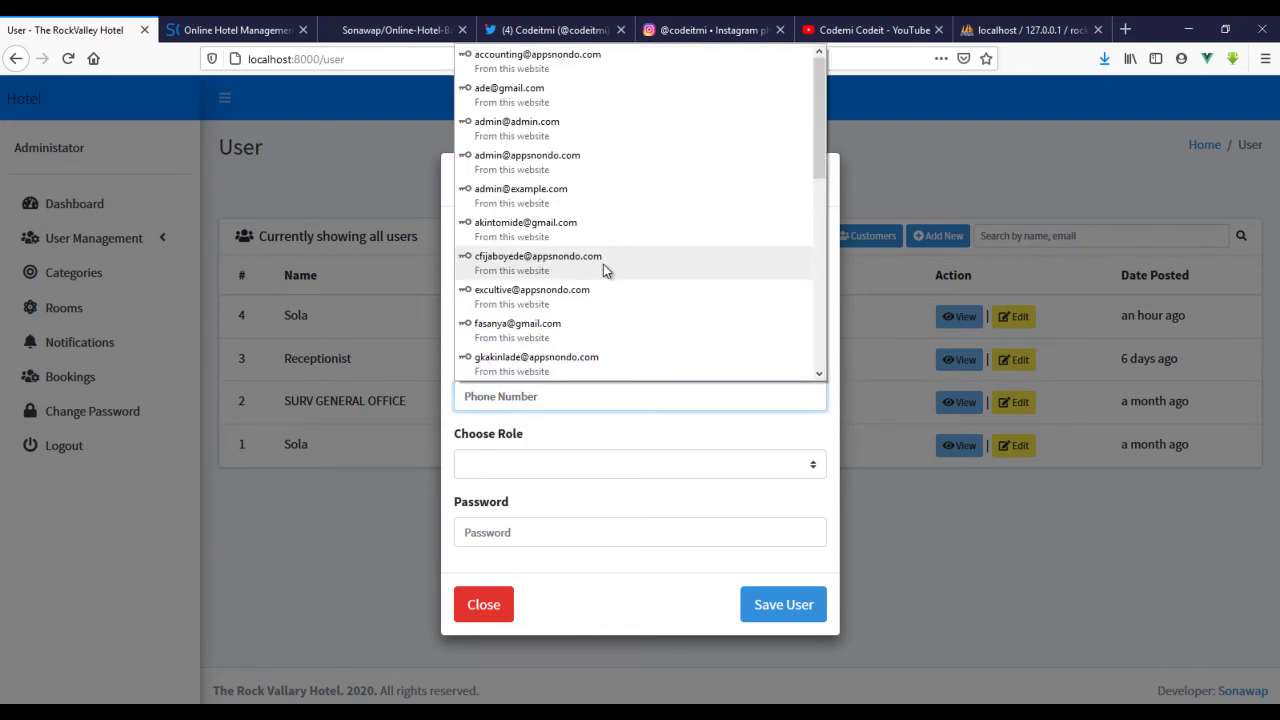
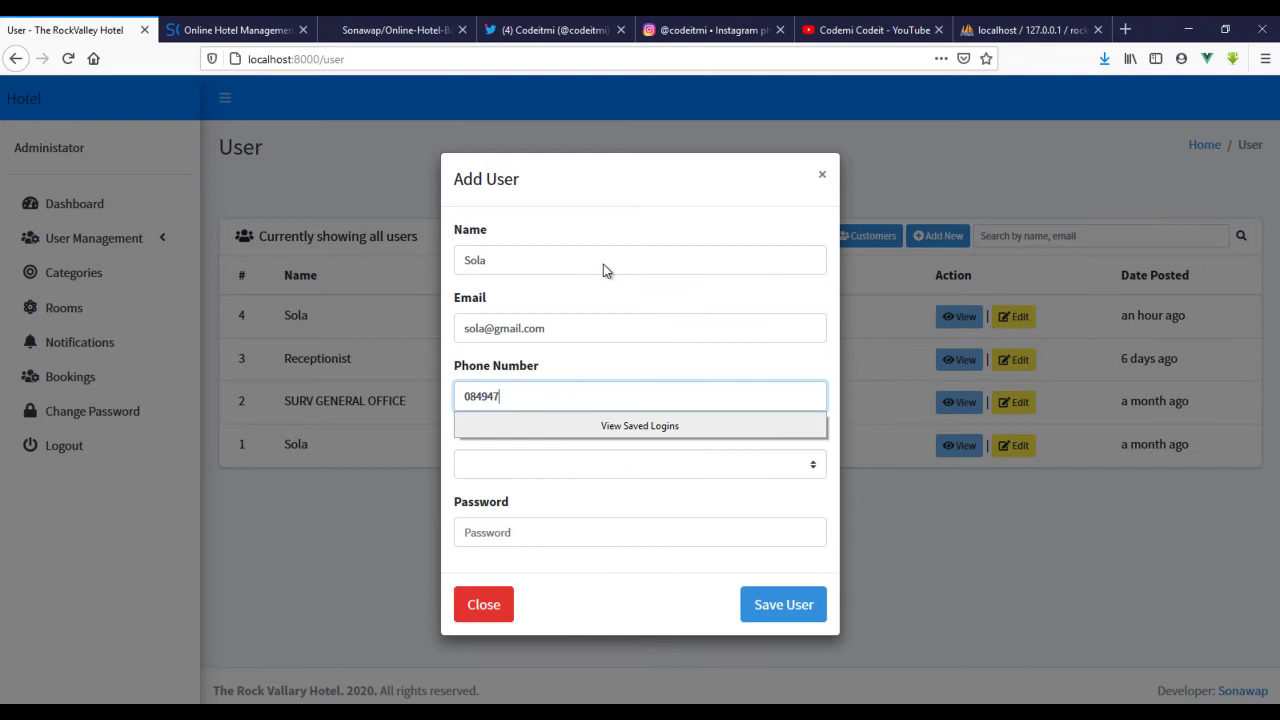
{"action": "left_click", "coordinate": [625, 465]}
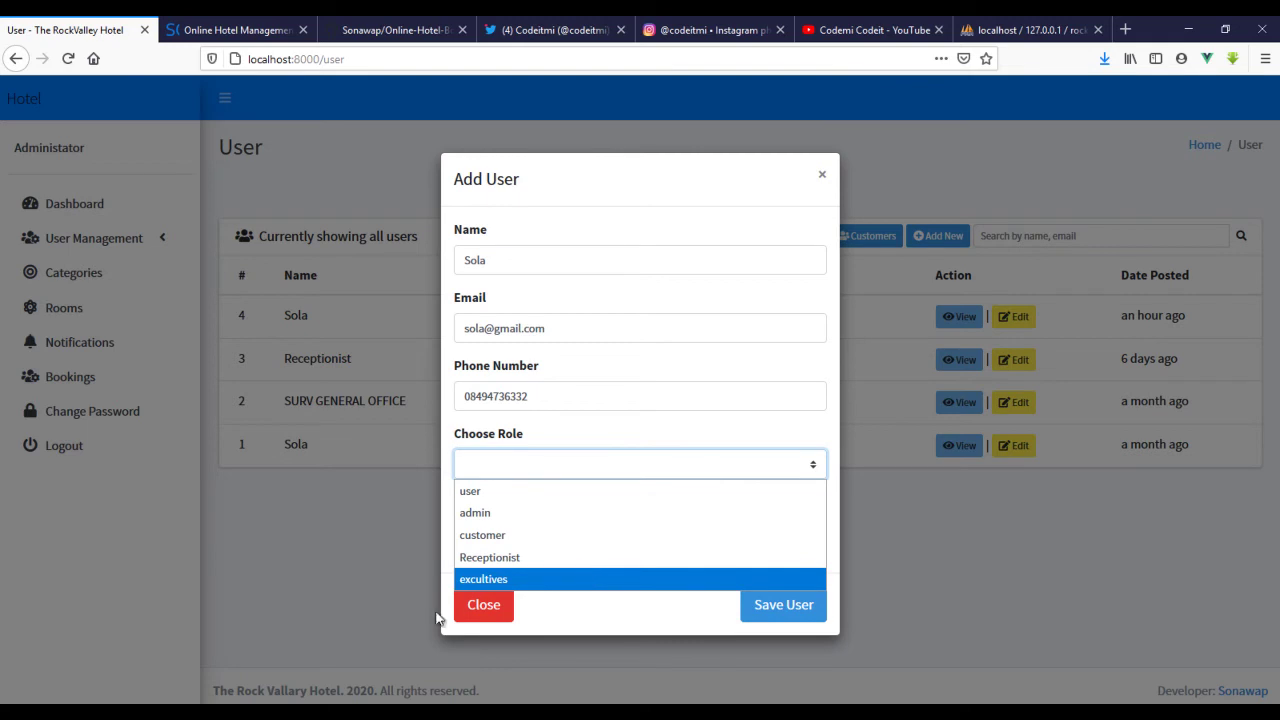
{"action": "left_click", "coordinate": [478, 607]}
- Create the create_role permission on the Permissions page, then open the Roles list
{"action": "left_click", "coordinate": [88, 236]}
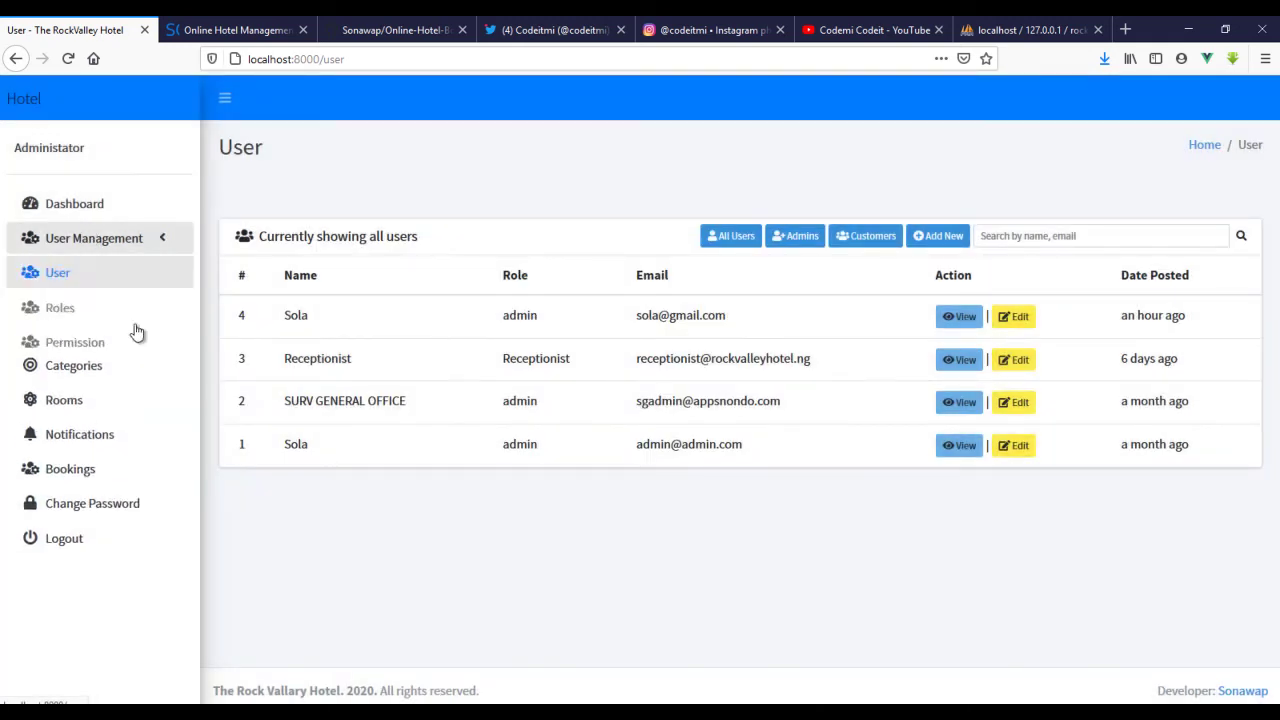
{"action": "left_click", "coordinate": [86, 344]}
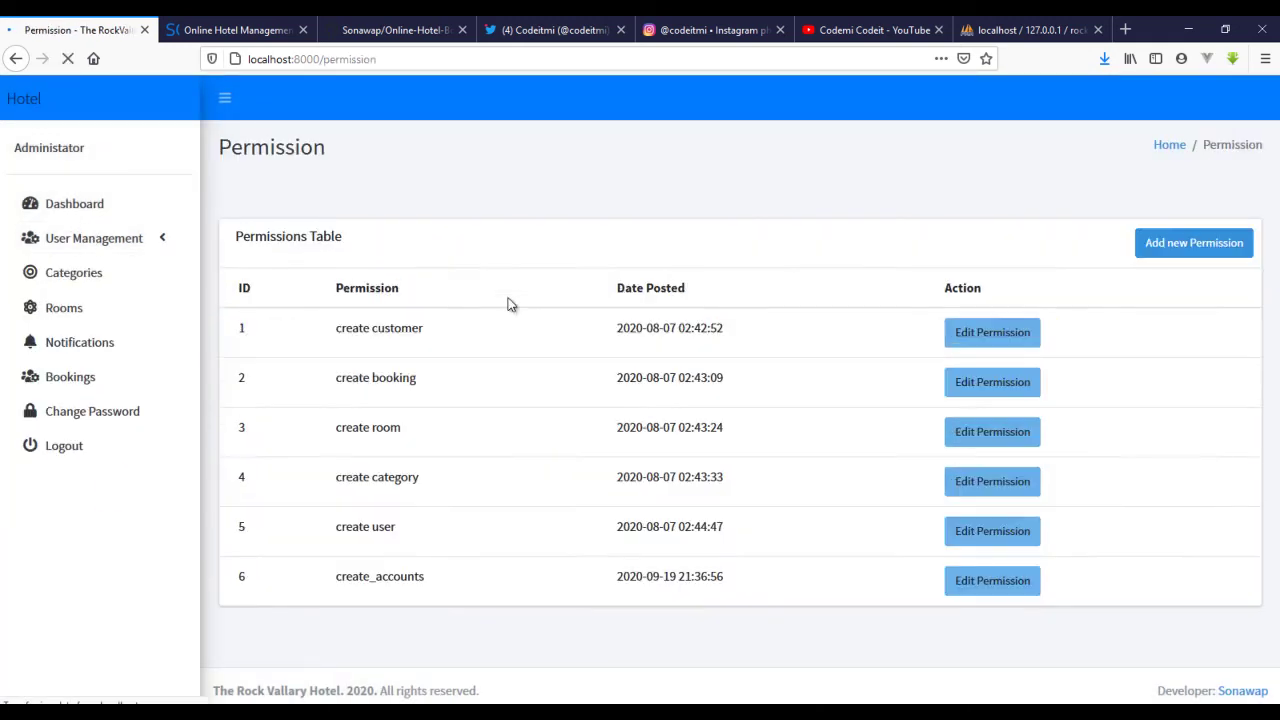
{"action": "left_click", "coordinate": [1222, 250]}
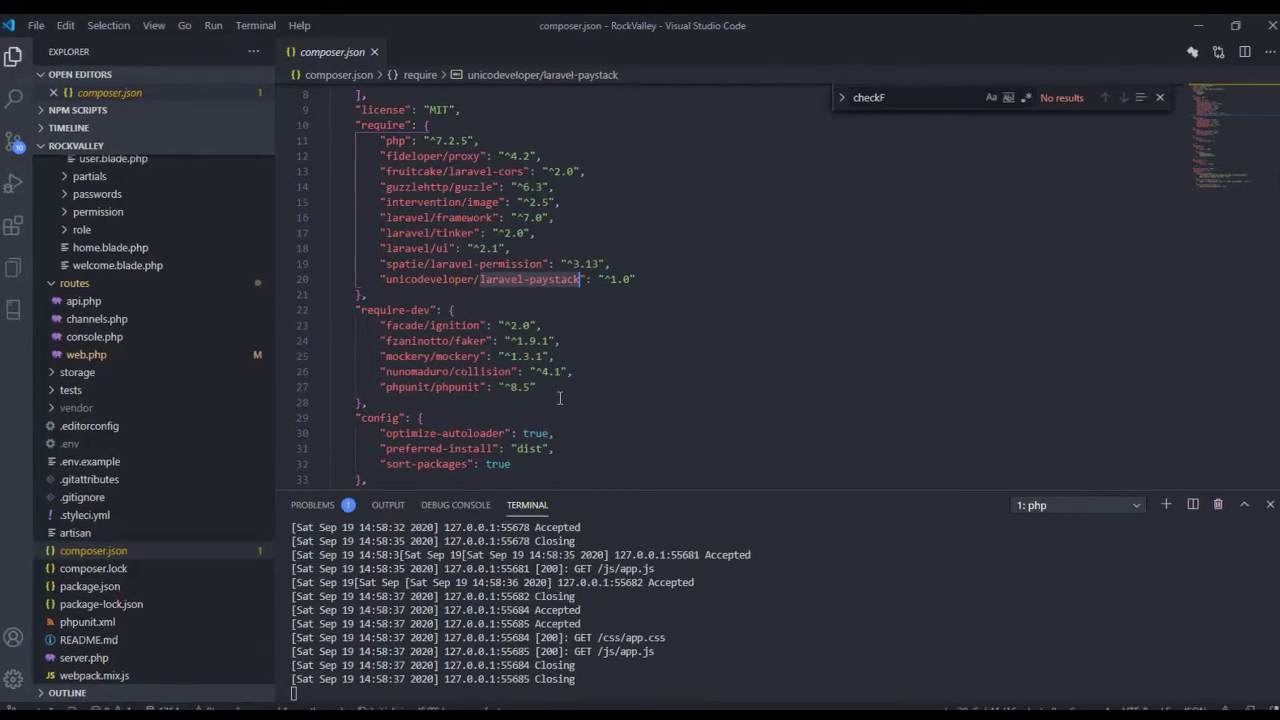
{"action": "double_click", "coordinate": [546, 264]}
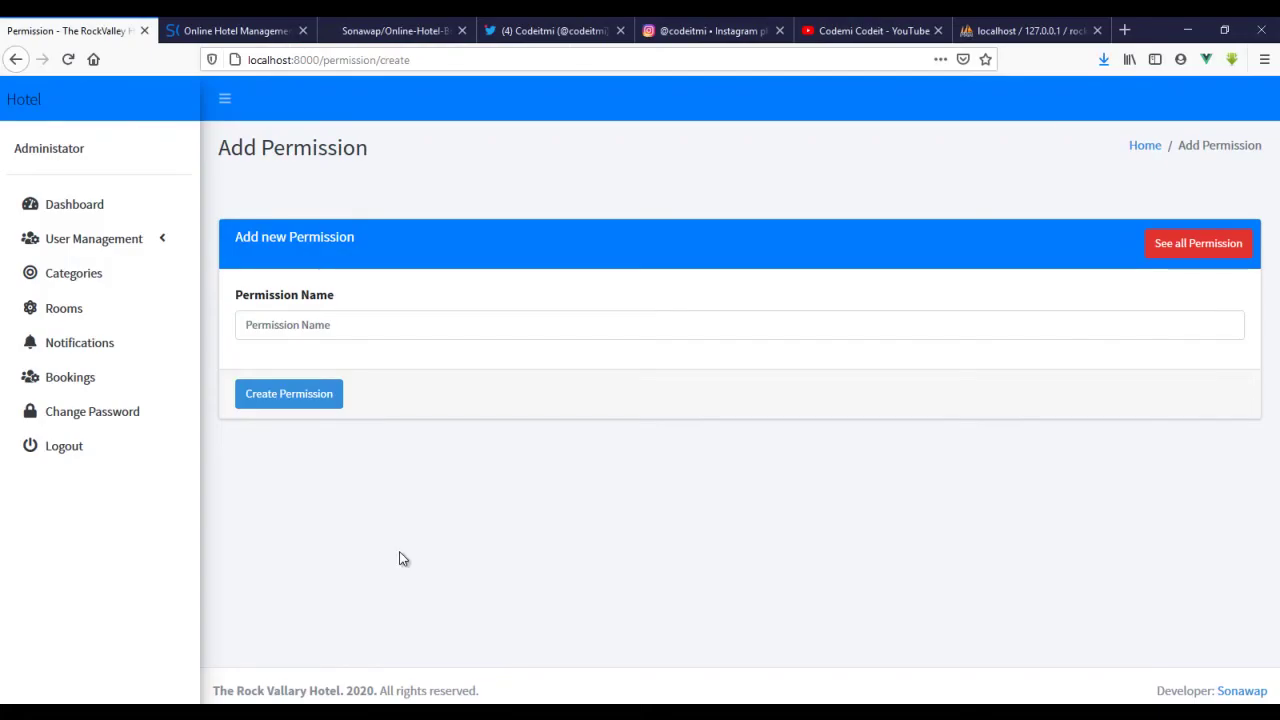
{"action": "left_click", "coordinate": [833, 333]}
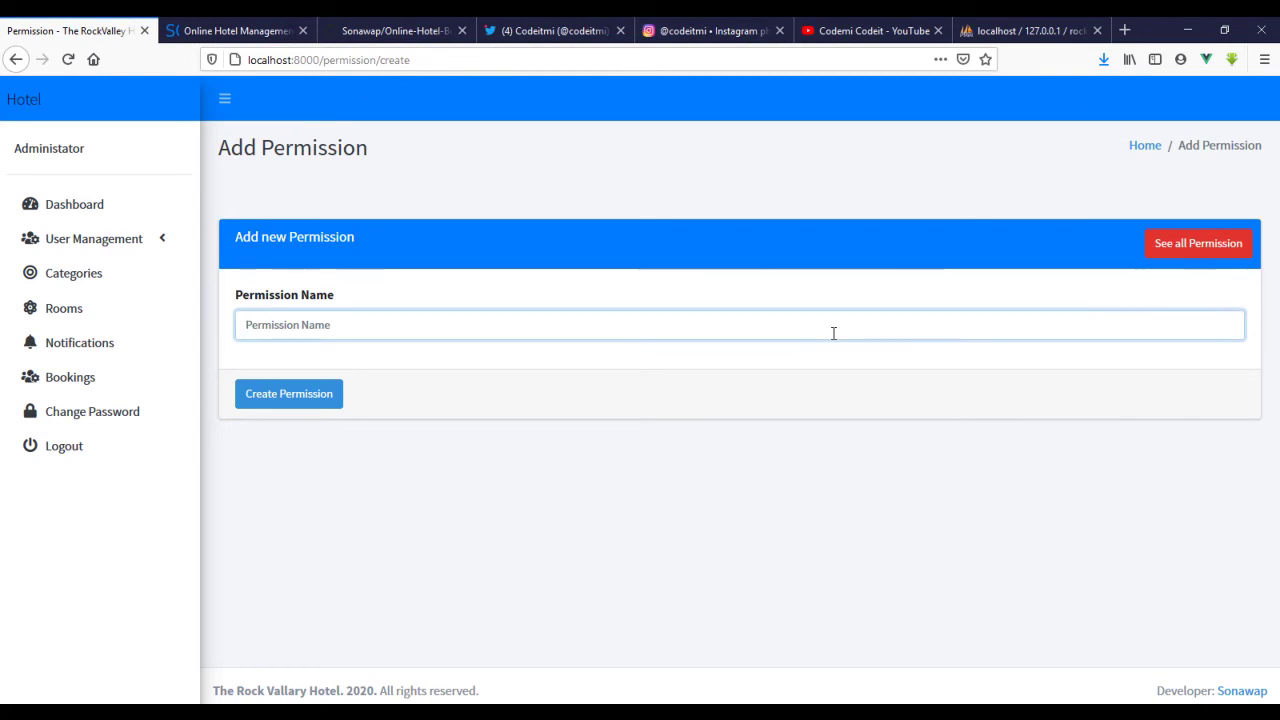
{"action": "type", "text": "create_role"}
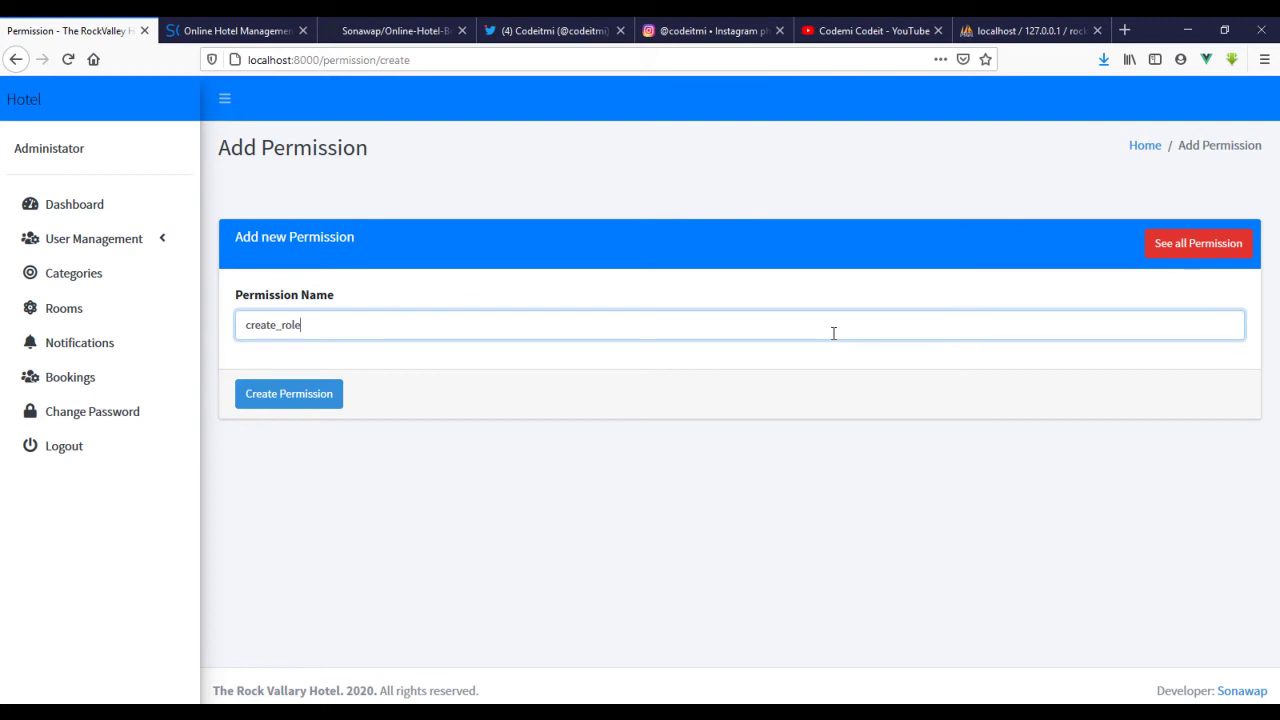
{"action": "key", "text": "Return"}
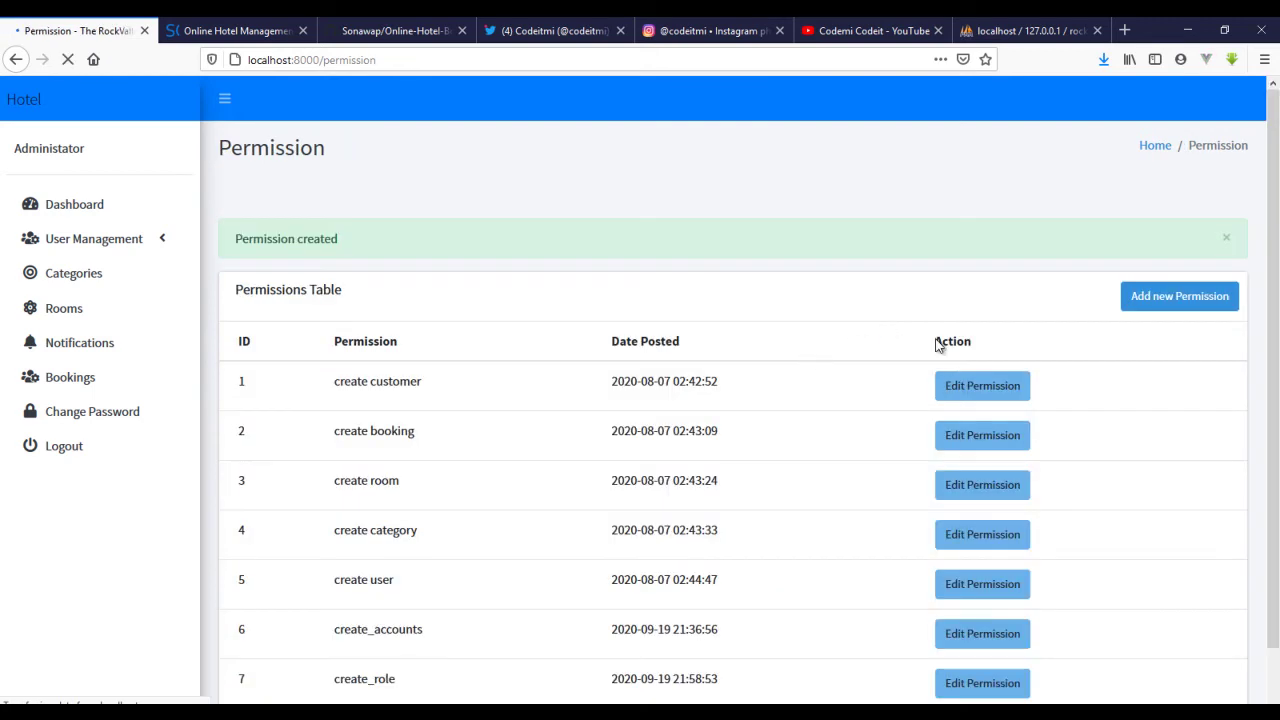
{"action": "left_click", "coordinate": [140, 249]}
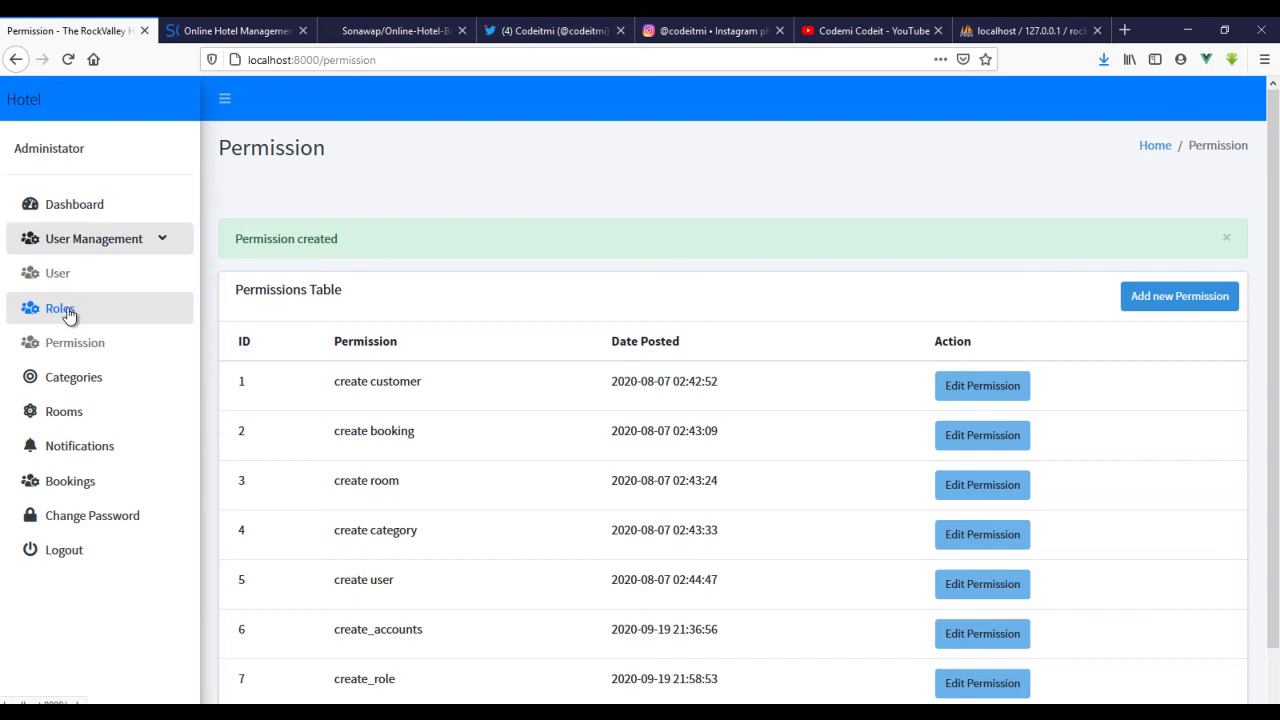
{"action": "left_click", "coordinate": [62, 312]}
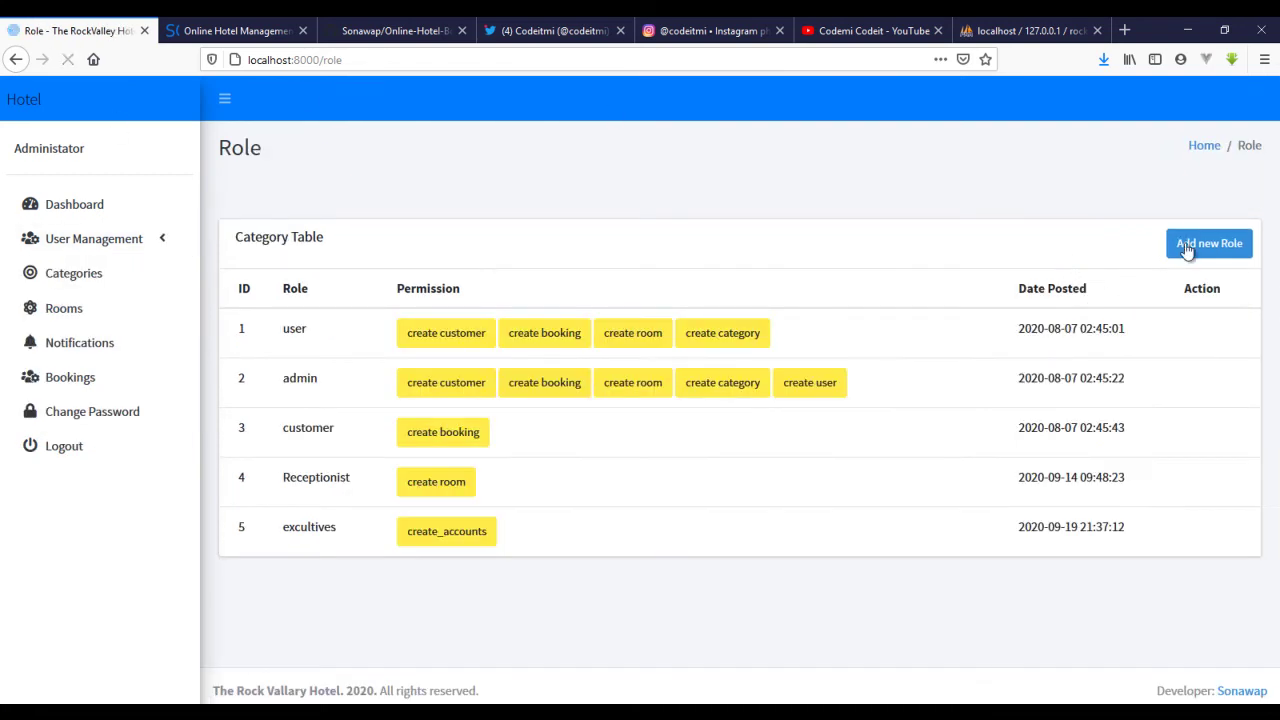
- Save a super_admin role with the create_role permission ticked and confirm the success message
{"action": "left_click", "coordinate": [1190, 248]}
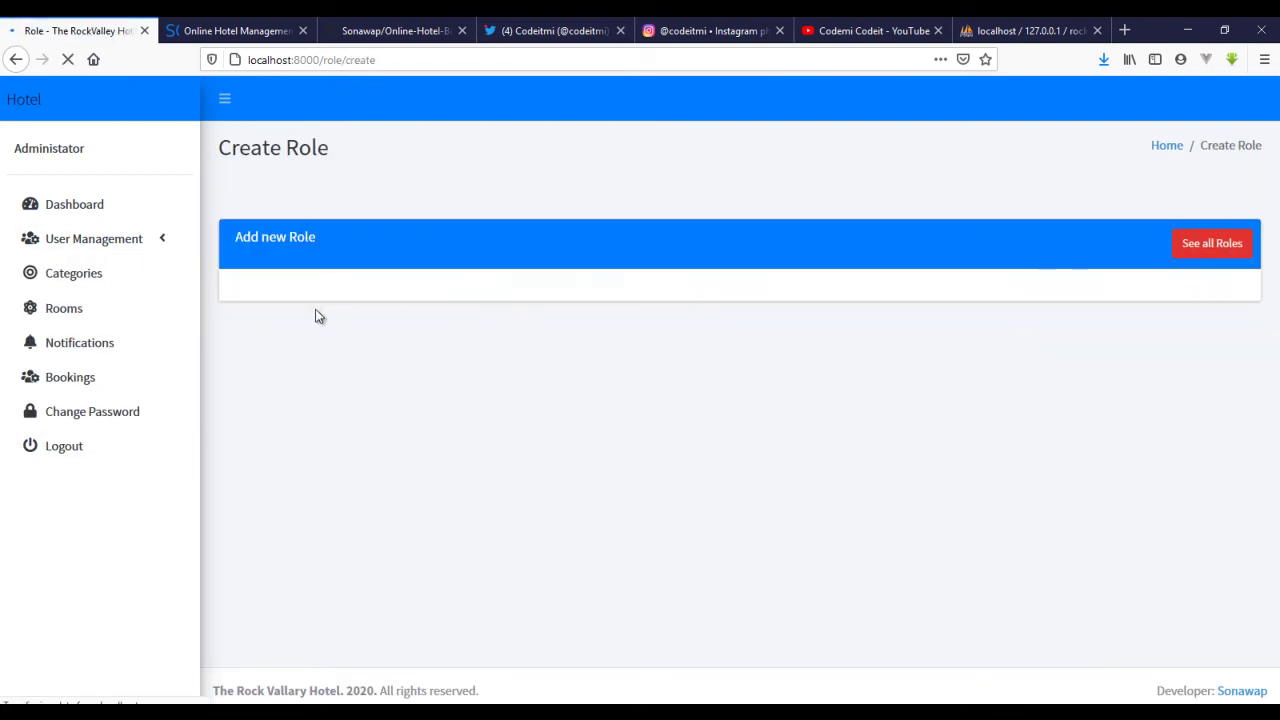
{"action": "left_click", "coordinate": [302, 313]}
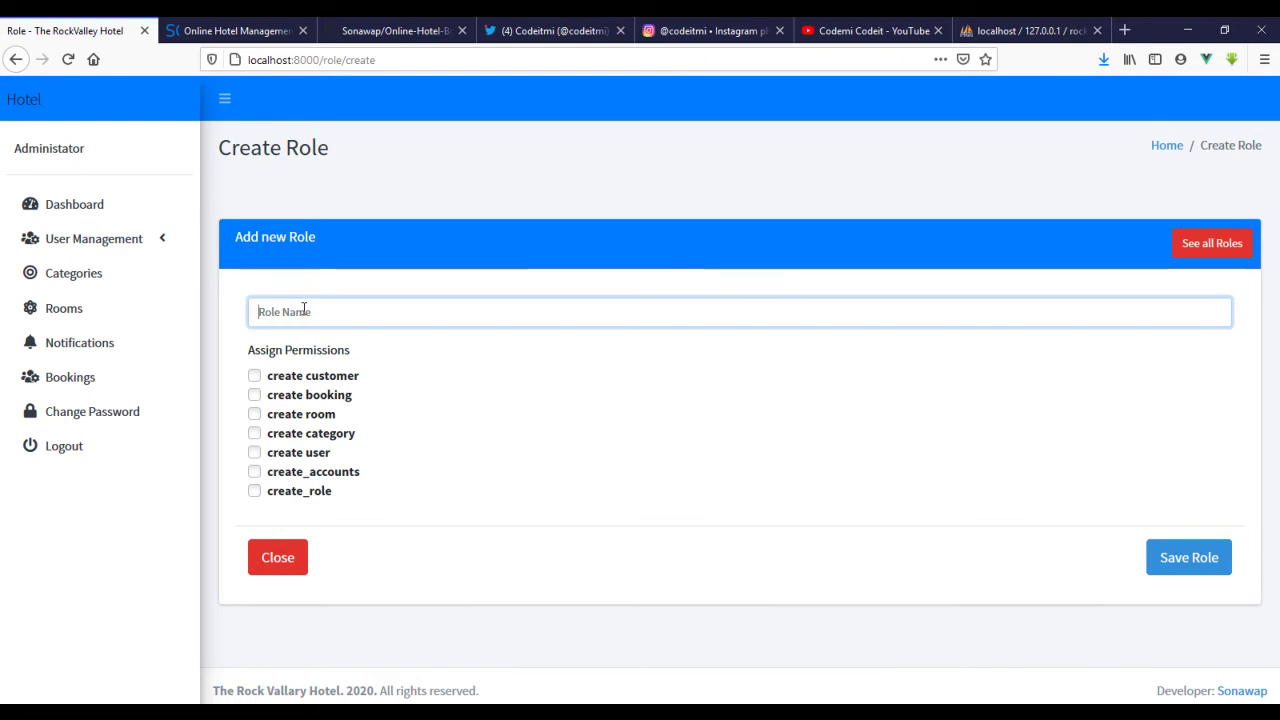
{"action": "type", "text": "super"}
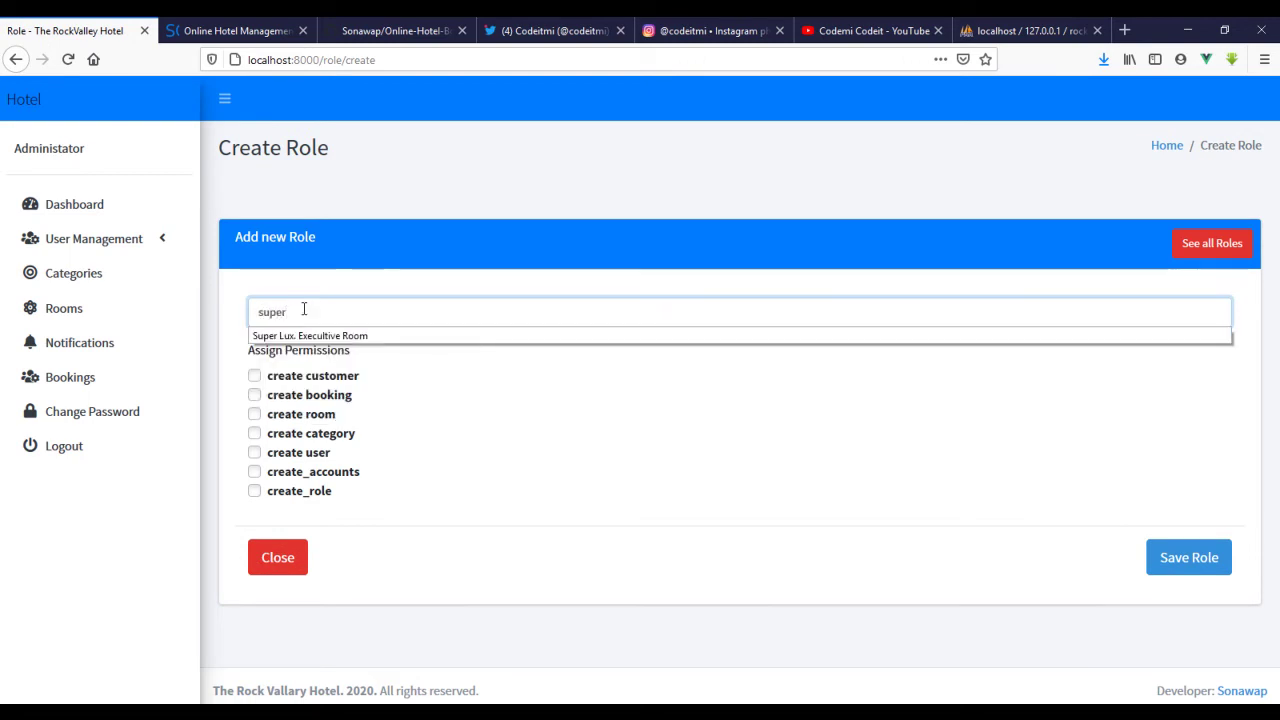
{"action": "type", "text": "_admin"}
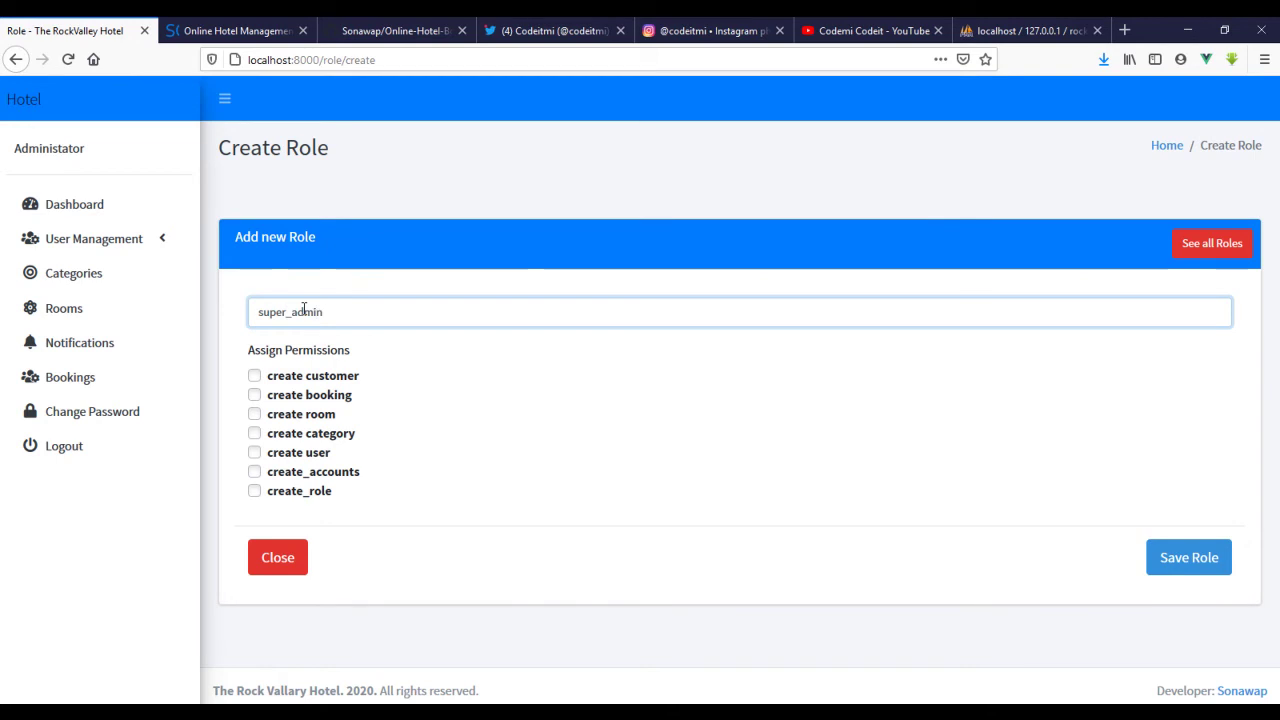
{"action": "left_click", "coordinate": [254, 491]}
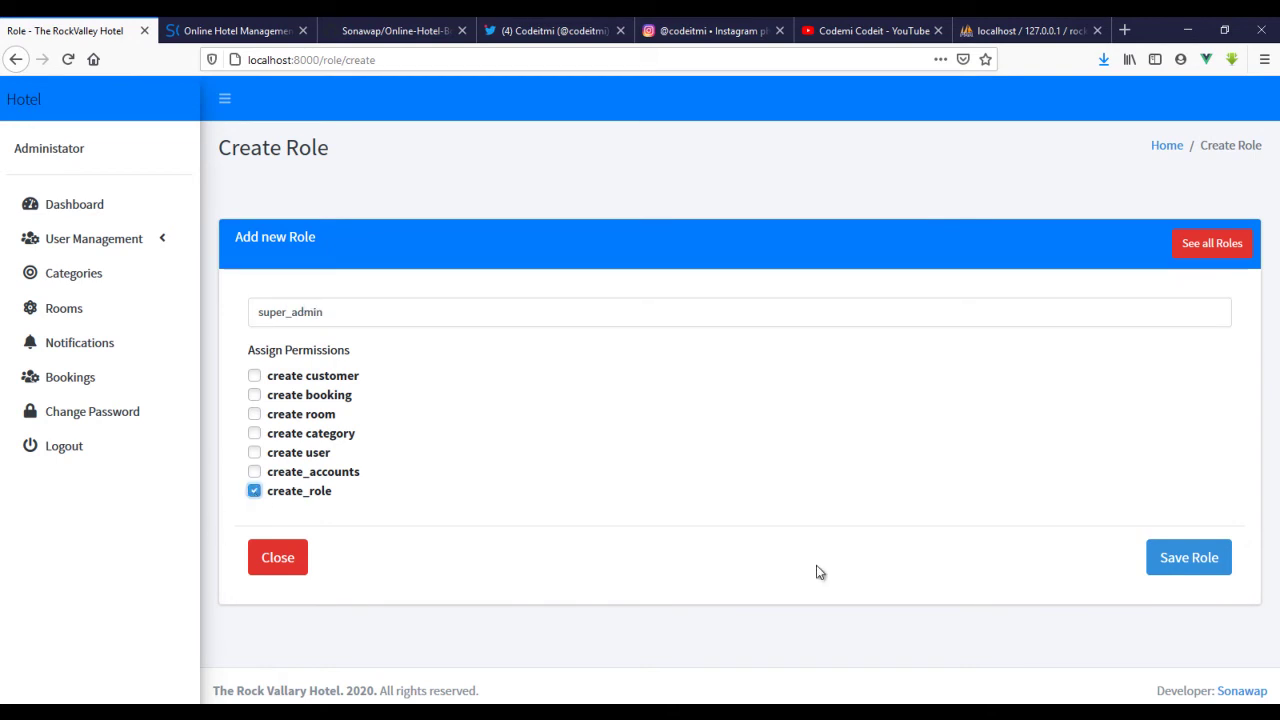
{"action": "left_click", "coordinate": [1168, 552]}
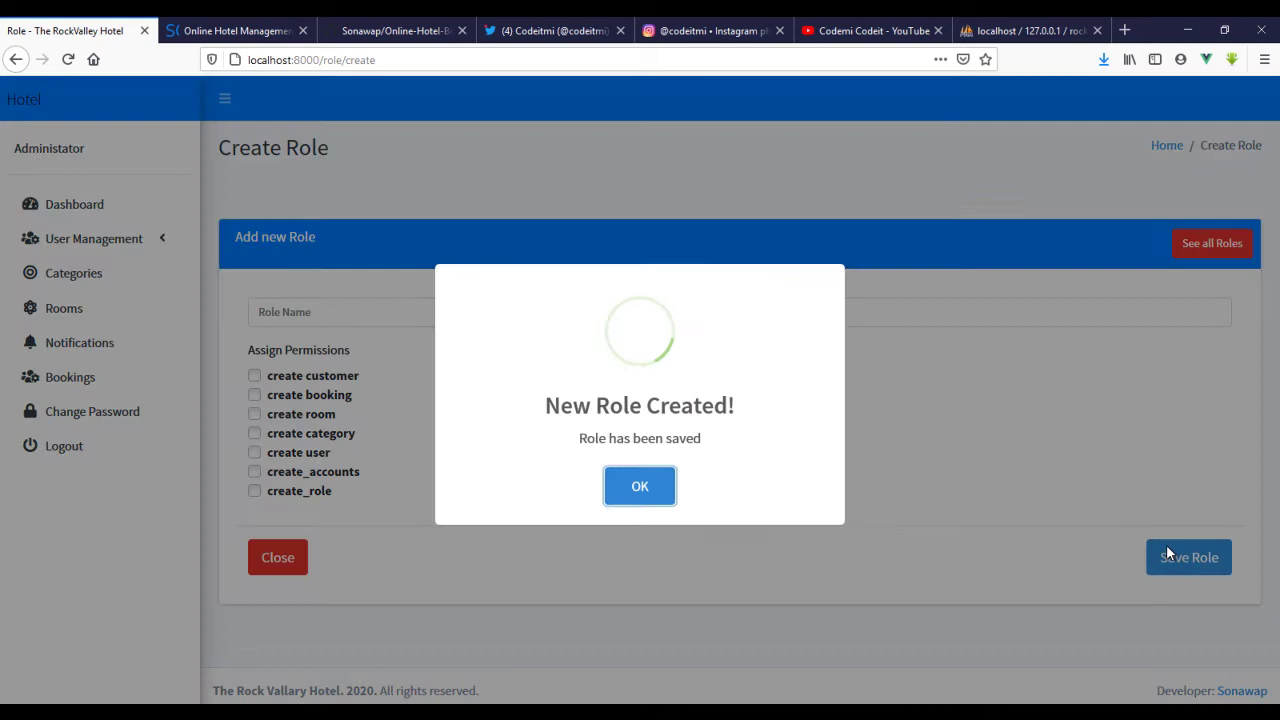
{"action": "left_click", "coordinate": [664, 483]}
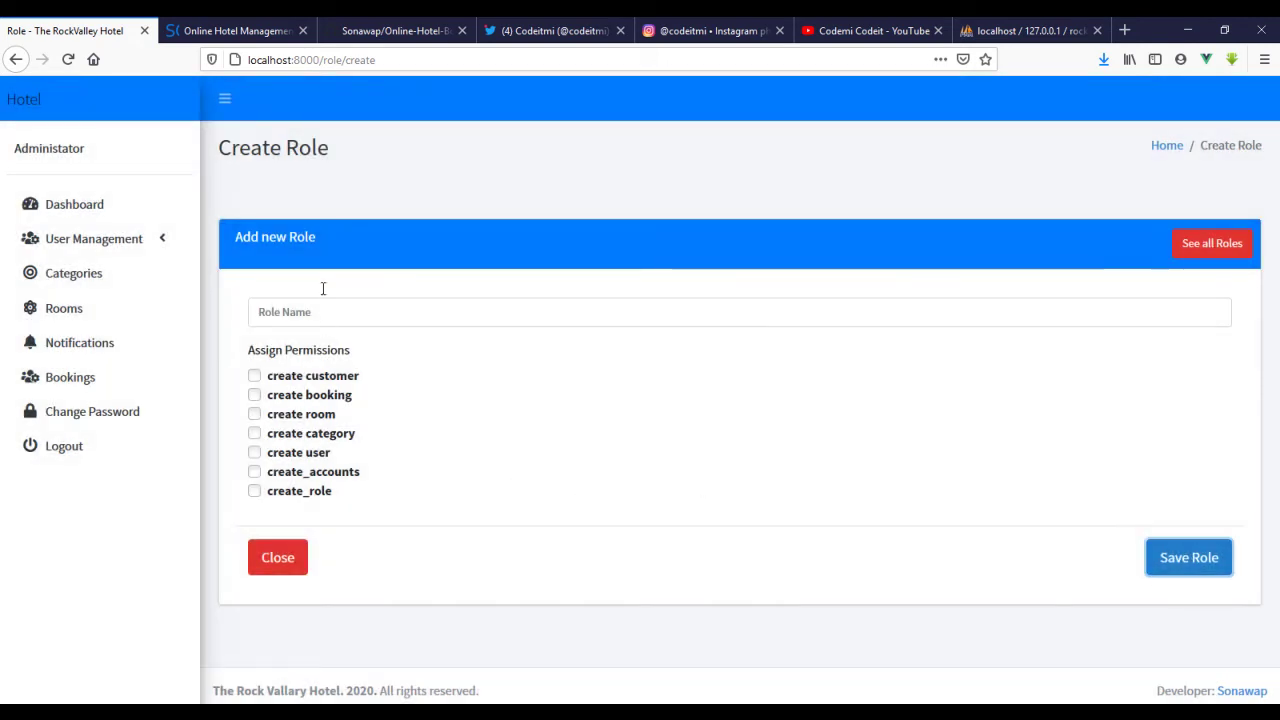
- Start a new user named 'Super Admin' from the user list and enter its e-mail
{"action": "left_click", "coordinate": [150, 244]}
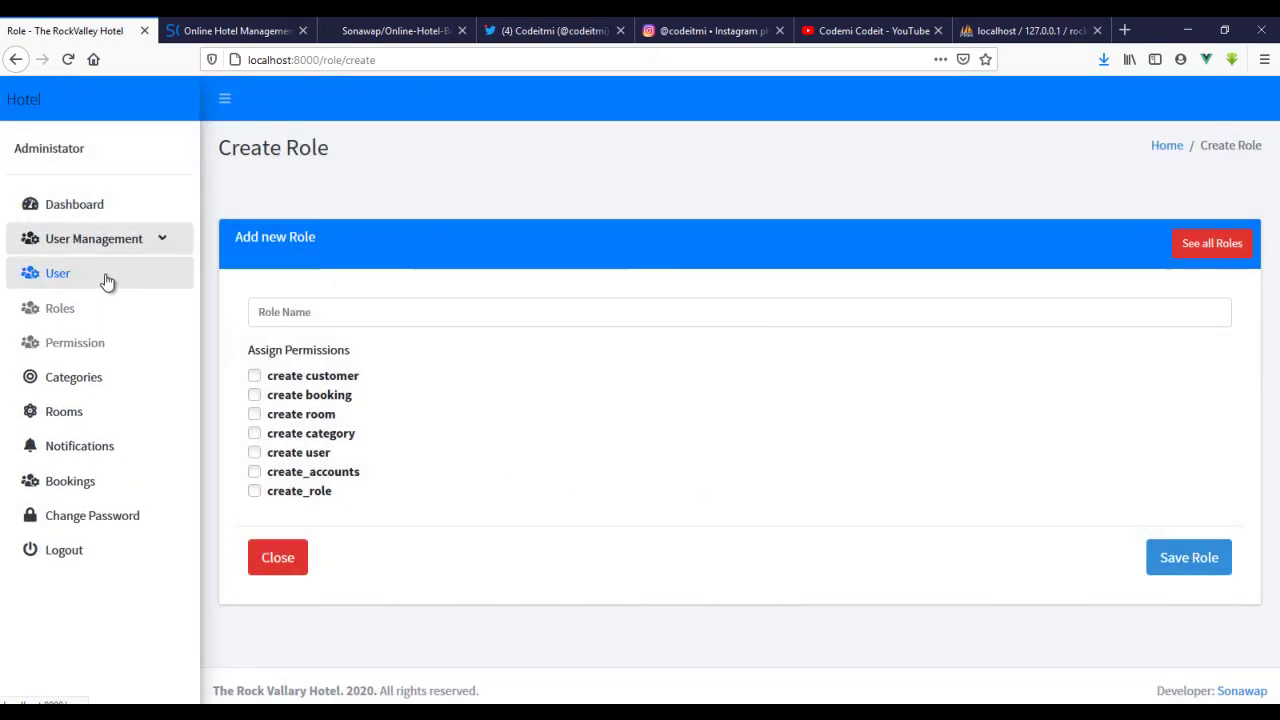
{"action": "left_click", "coordinate": [106, 276]}
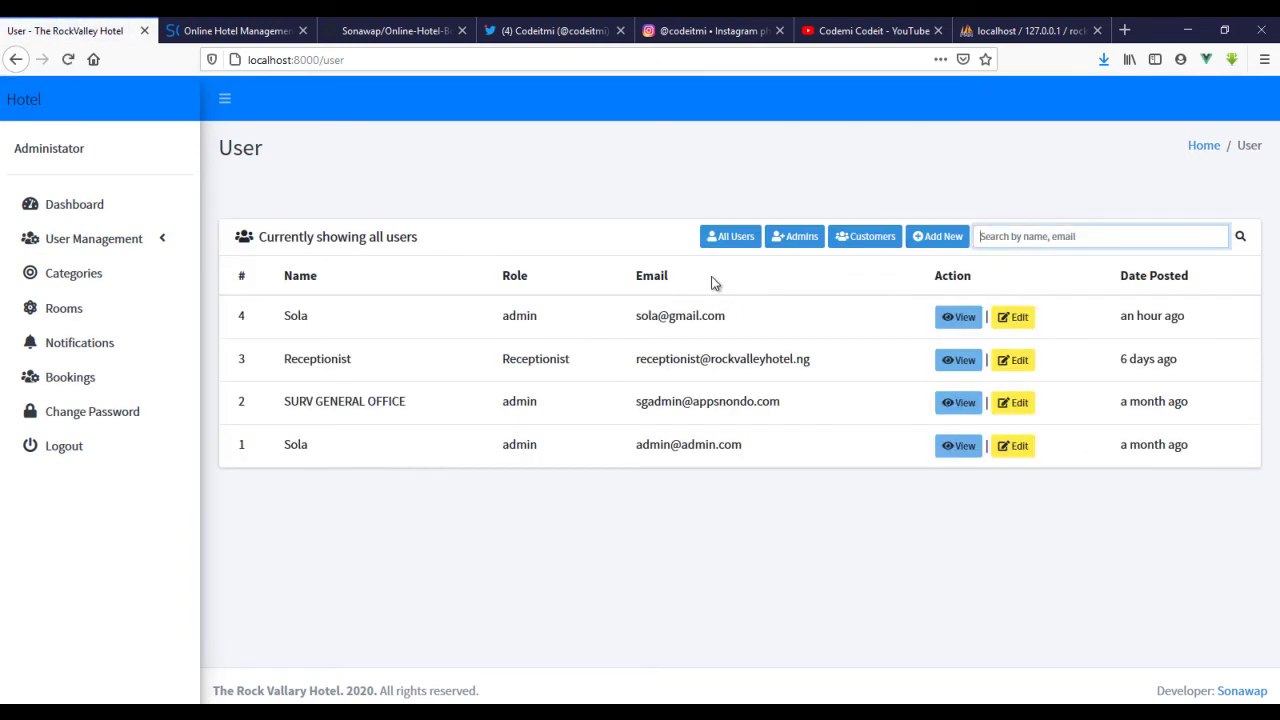
{"action": "left_click", "coordinate": [938, 237]}
{"action": "left_click", "coordinate": [540, 256]}
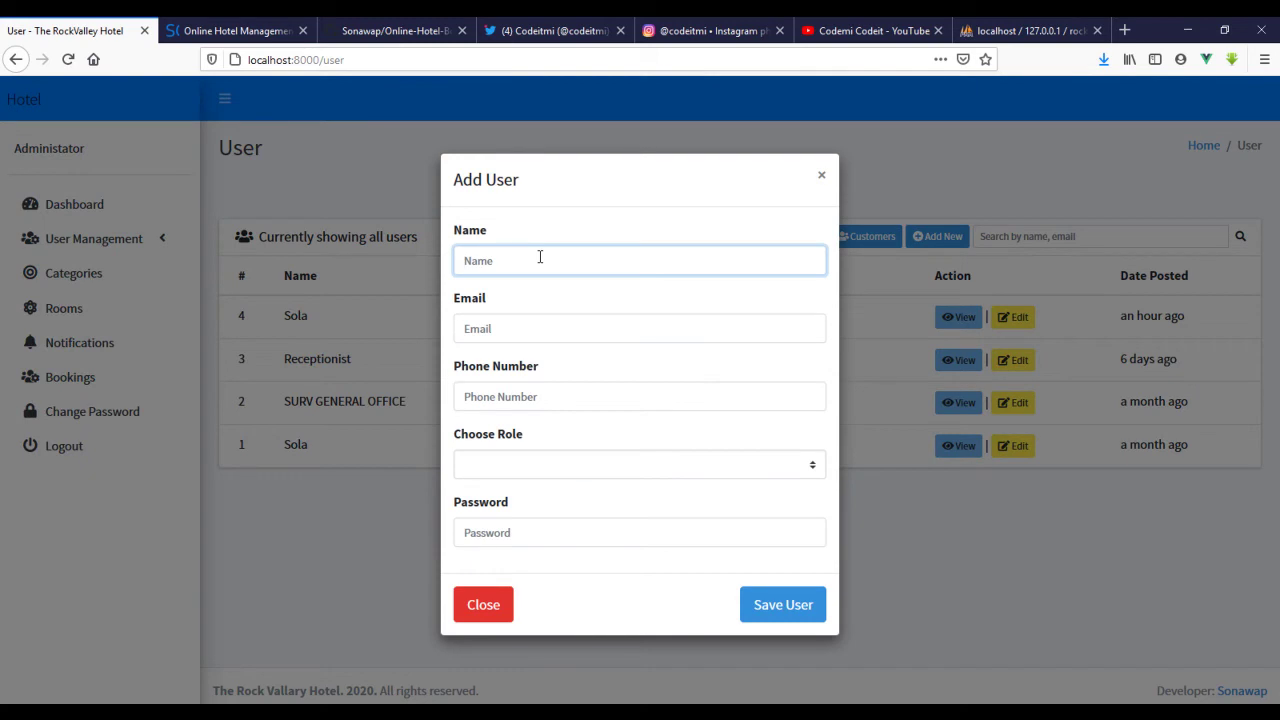
{"action": "type", "text": "Su"}
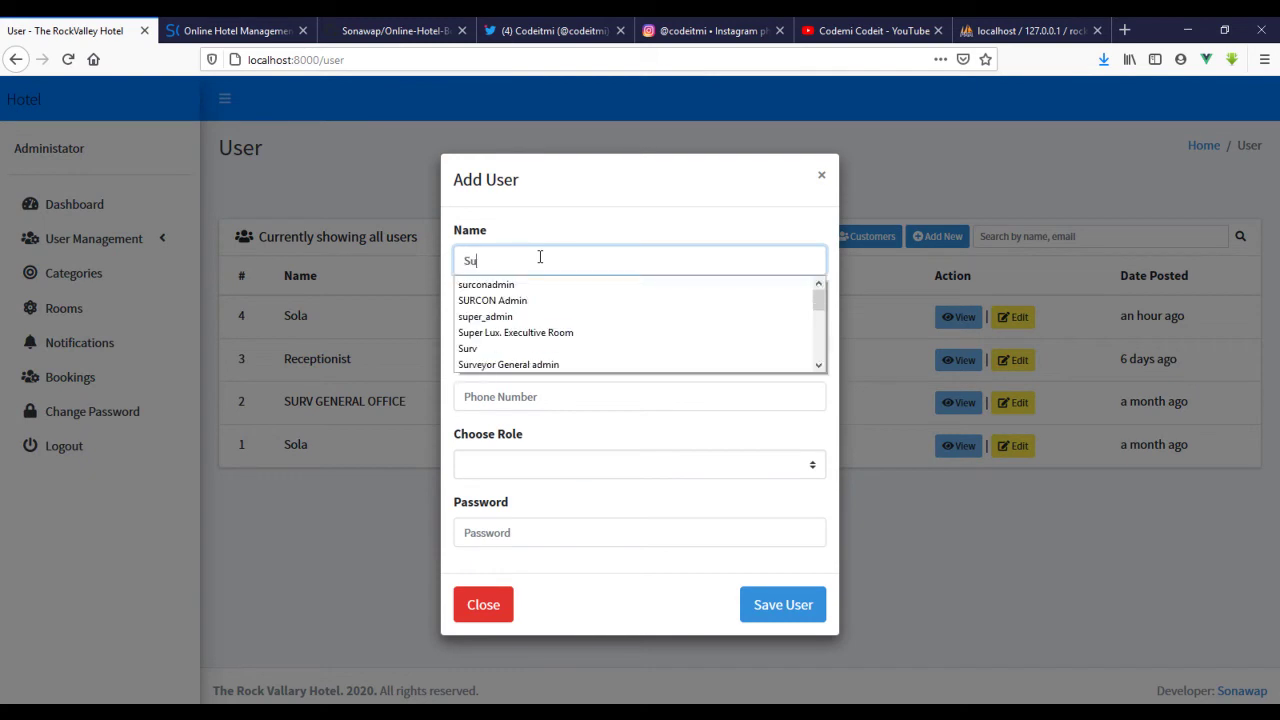
{"action": "type", "text": "per Adm"}
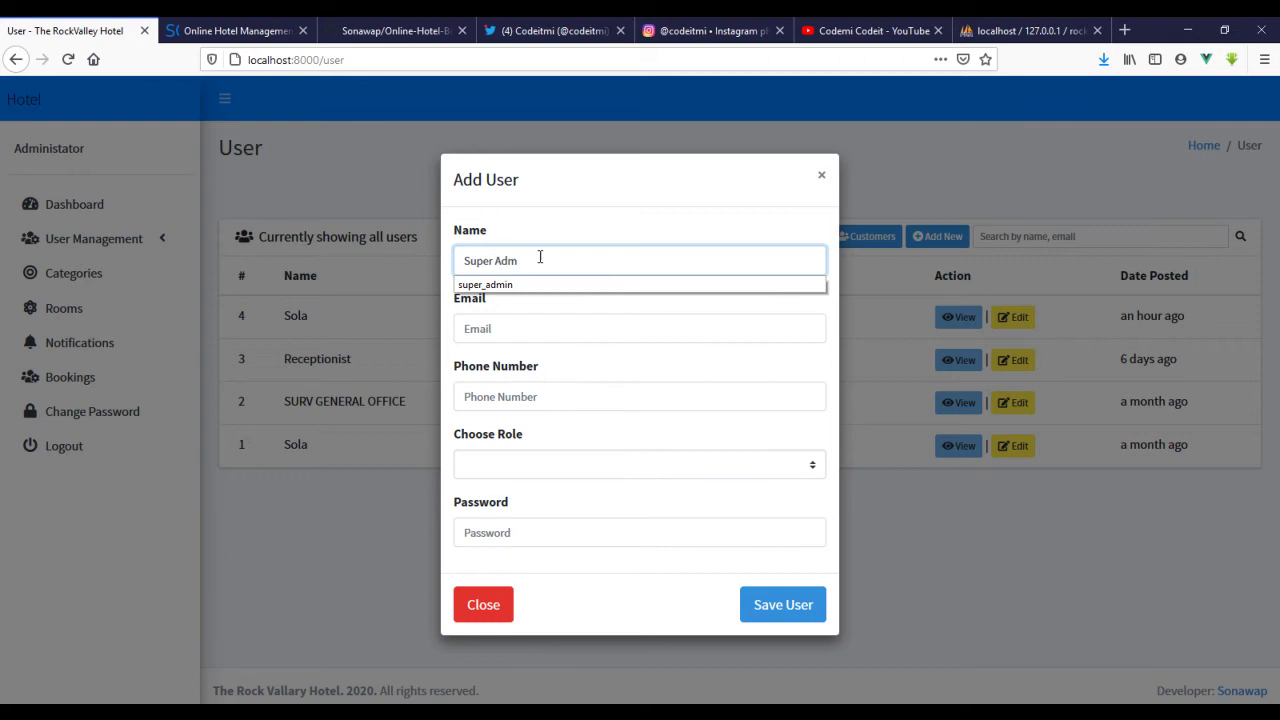
{"action": "type", "text": "in"}
{"action": "key", "text": "Tab"}
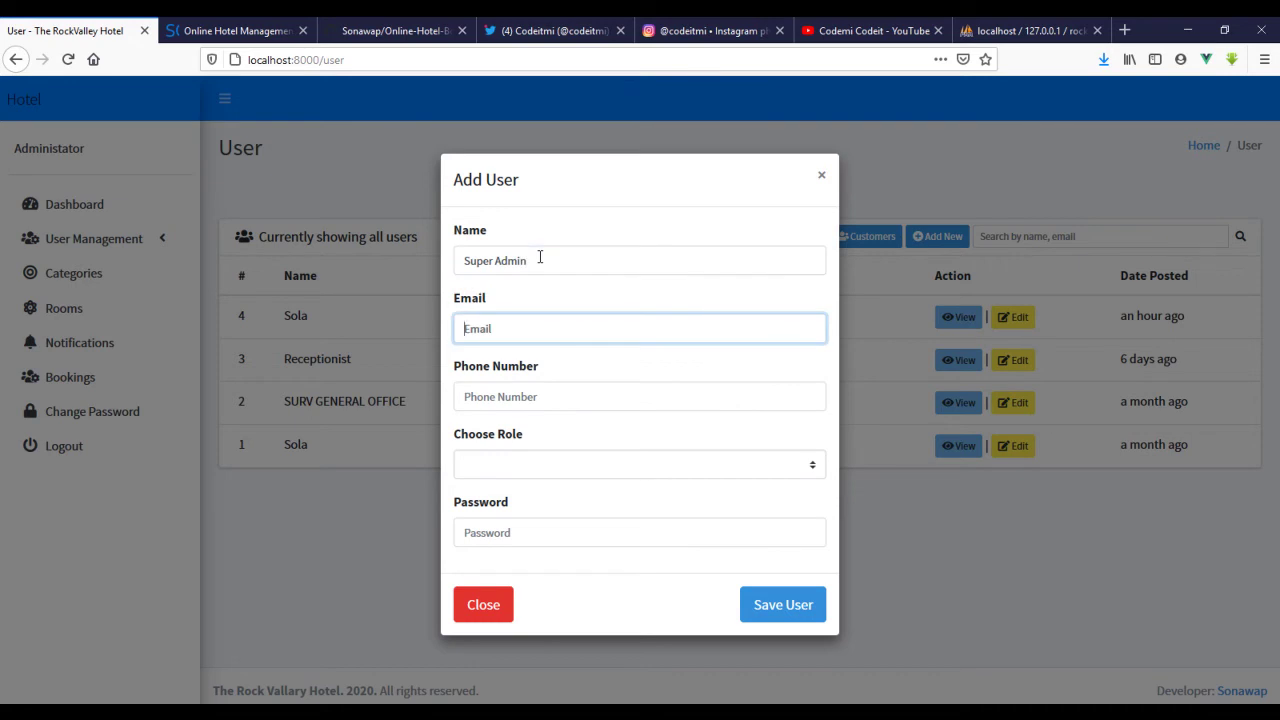
{"action": "type", "text": "a"}
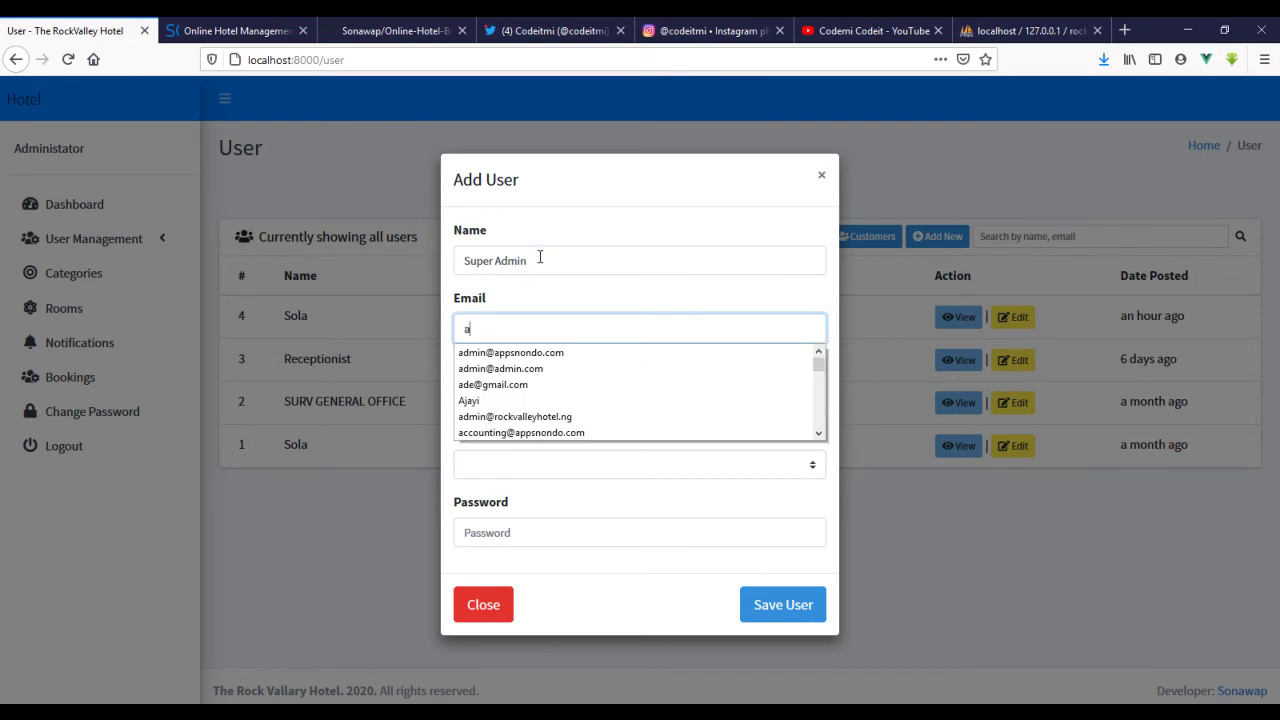
{"action": "key", "text": "BackSpace"}
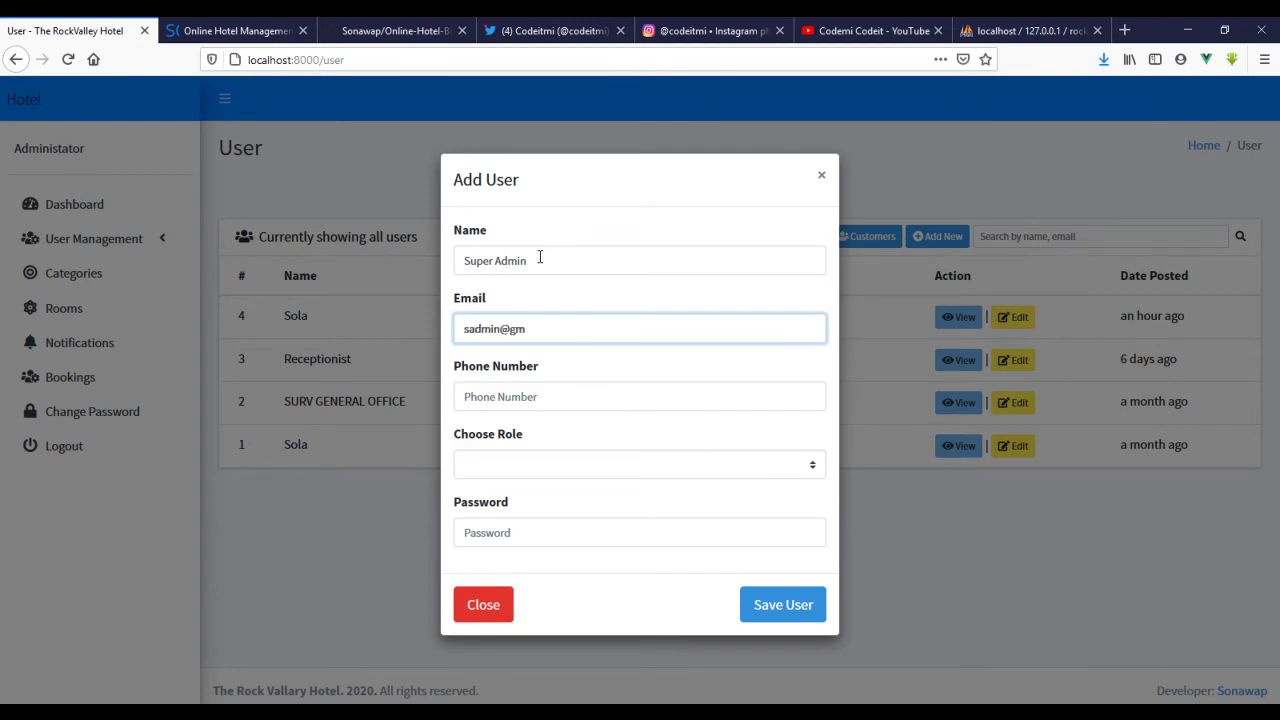
- Enter the phone number, choose the super_admin role, set a password and submit the user
{"action": "key", "text": "Tab"}
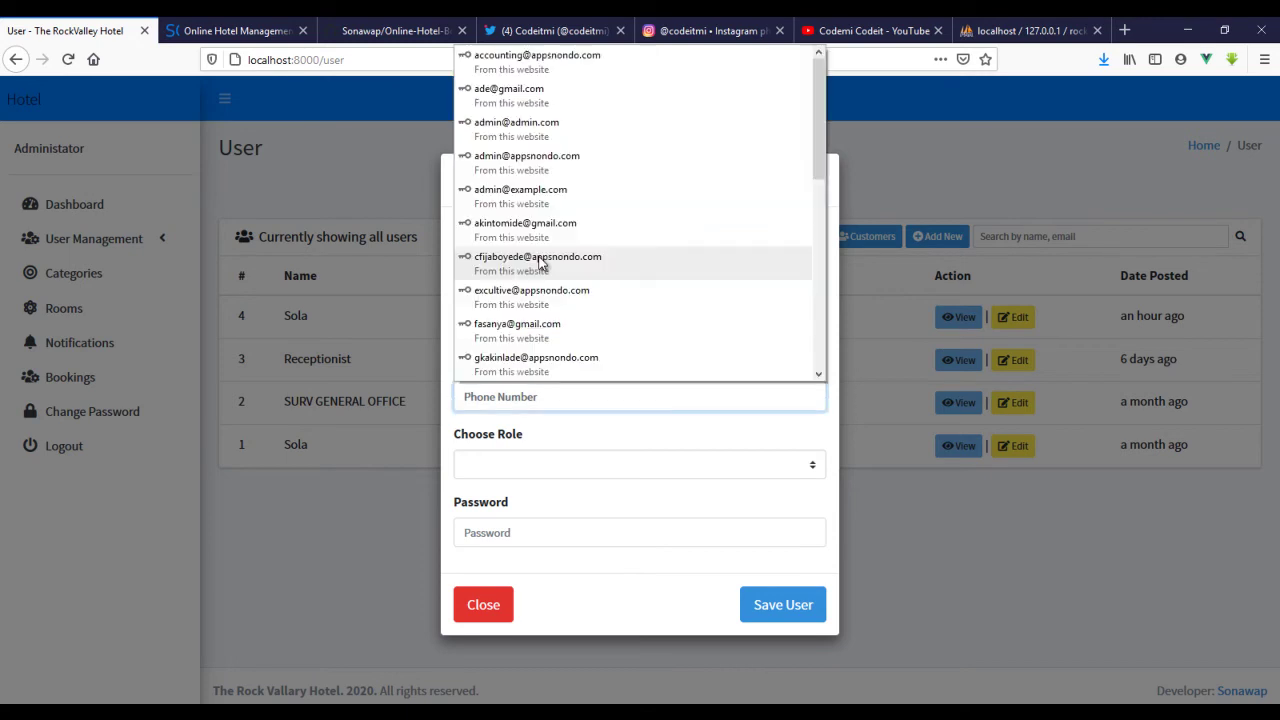
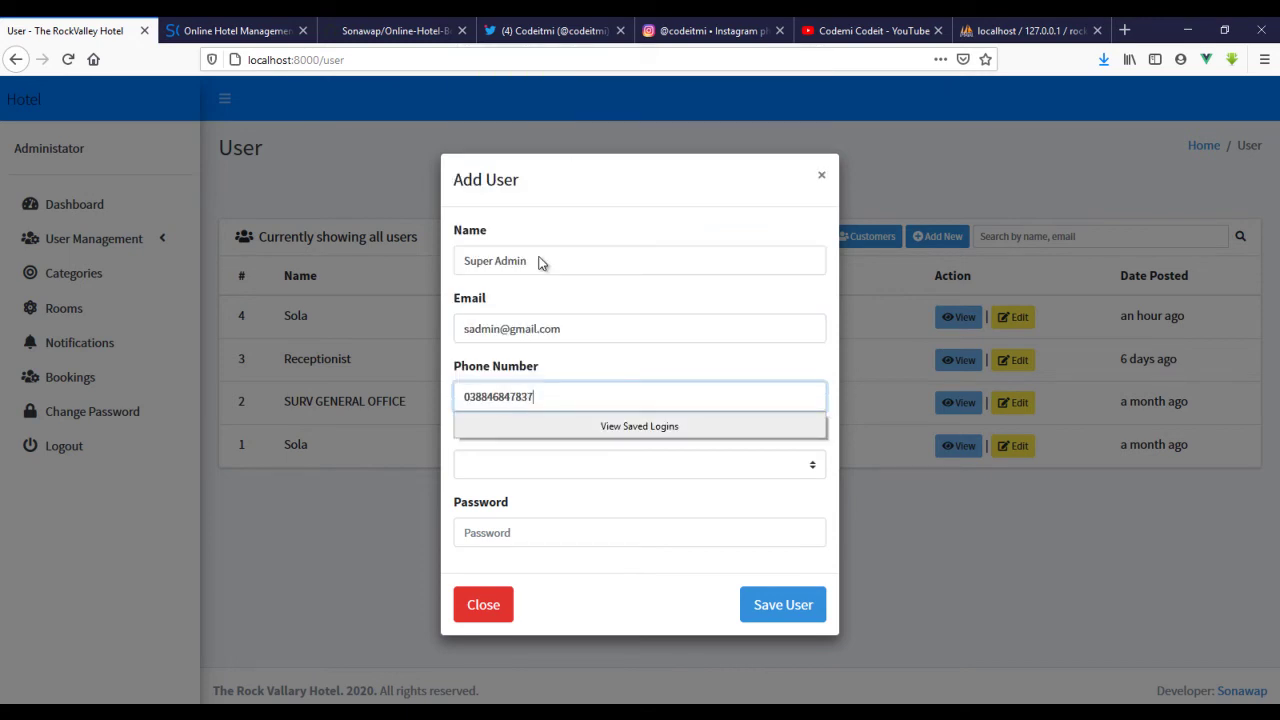
{"action": "key", "text": "Tab"}
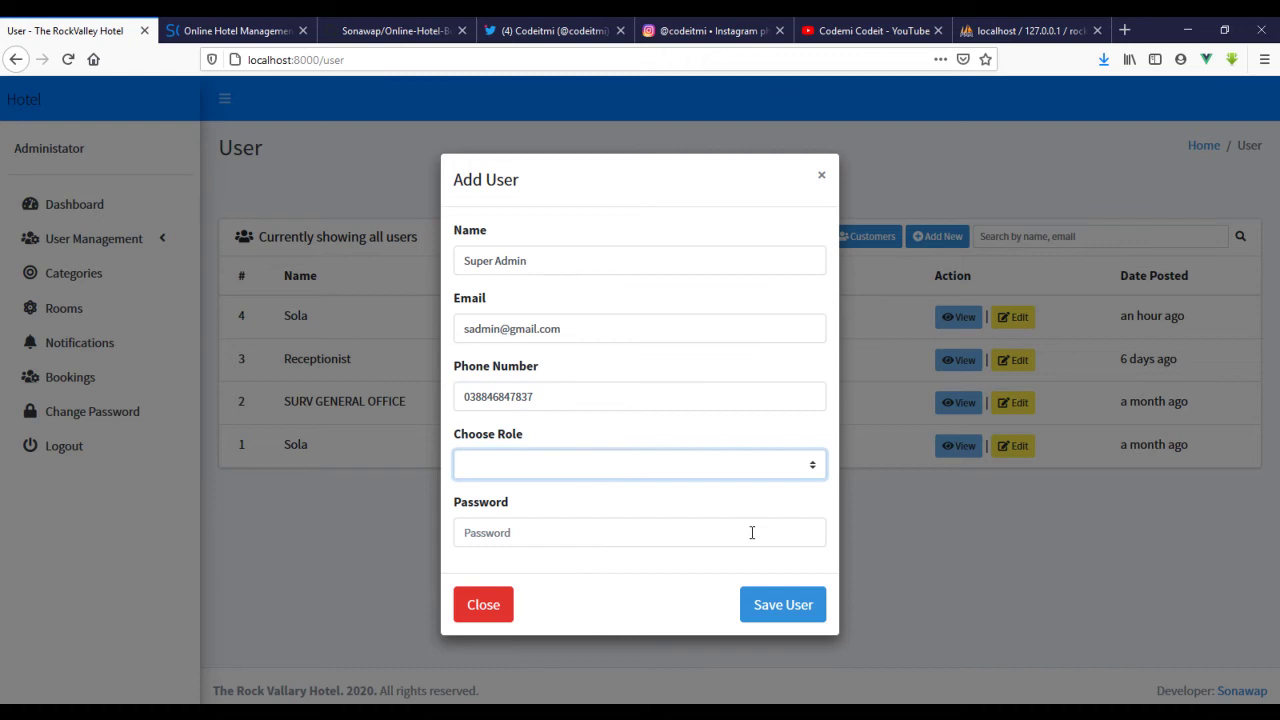
{"action": "left_click", "coordinate": [710, 471]}
{"action": "left_click", "coordinate": [522, 602]}
{"action": "left_click", "coordinate": [543, 539]}
{"action": "type", "text": "123"}
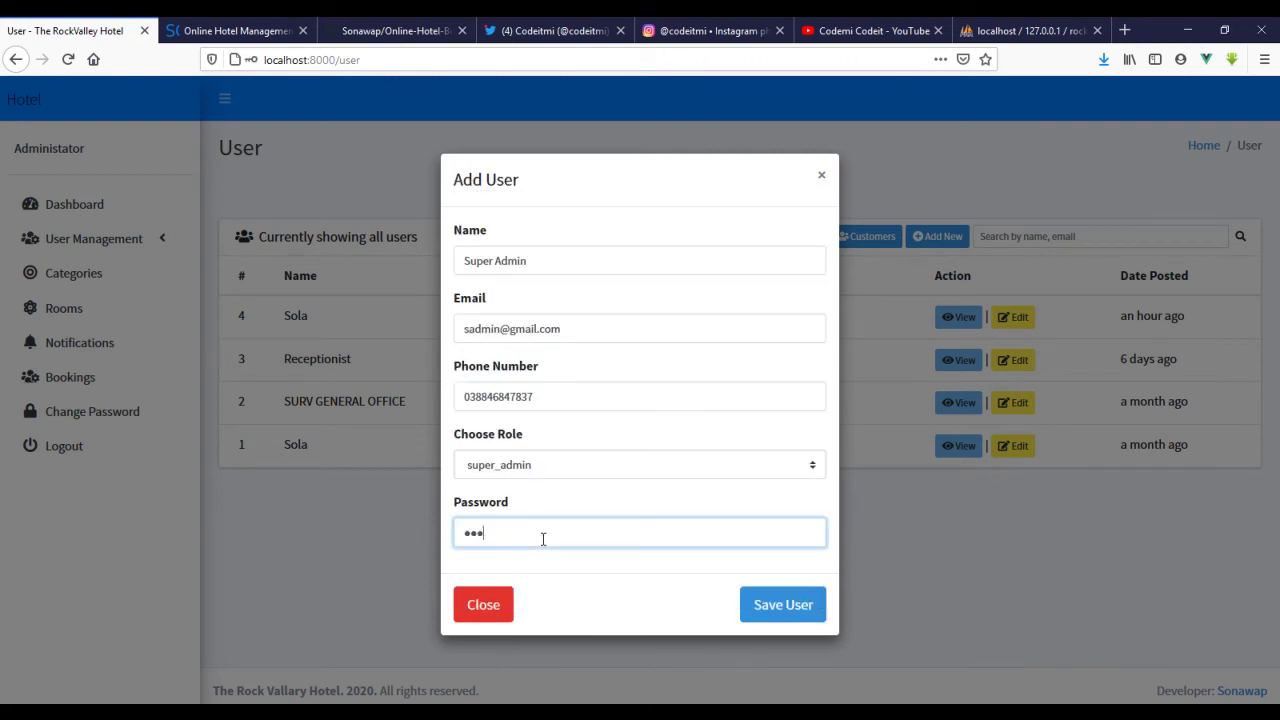
{"action": "key", "text": "Return"}
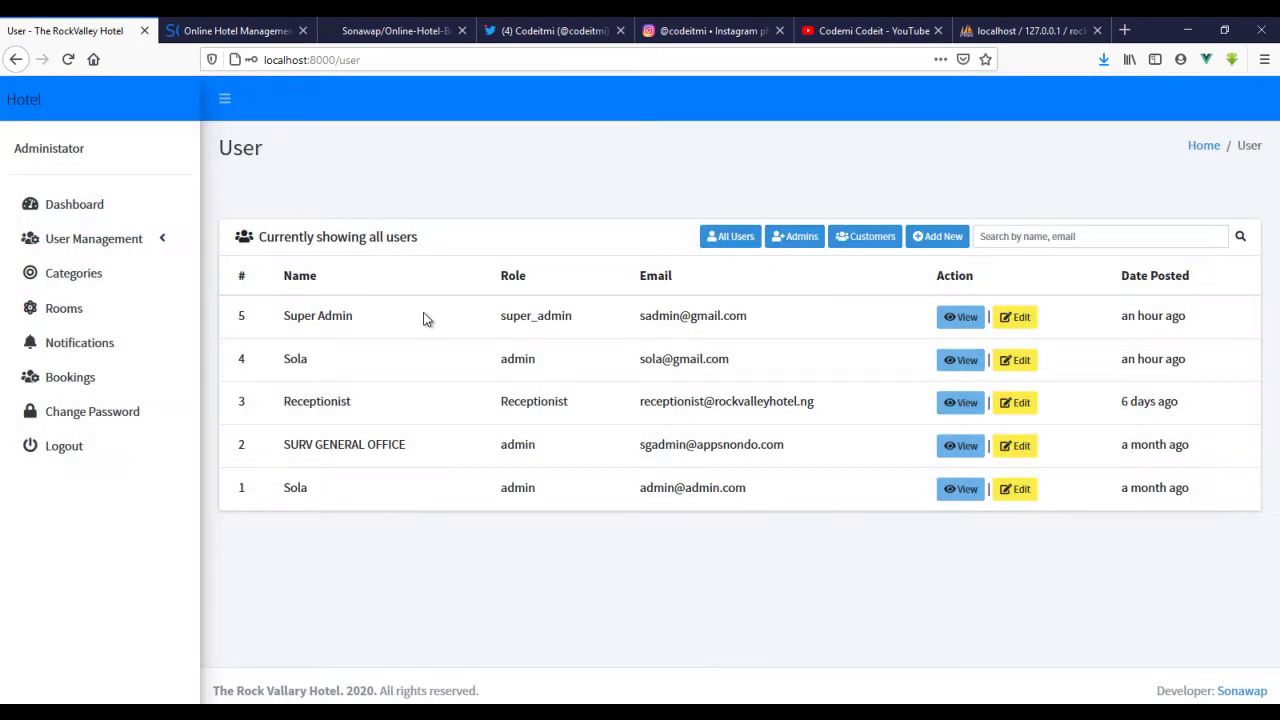
{"action": "left_click_drag", "start_coordinate": [279, 320], "coordinate": [355, 320]}
{"action": "left_click_drag", "start_coordinate": [760, 320], "coordinate": [623, 323]}
{"action": "left_click", "coordinate": [766, 320]}
{"action": "left_click_drag", "start_coordinate": [766, 318], "coordinate": [645, 335]}
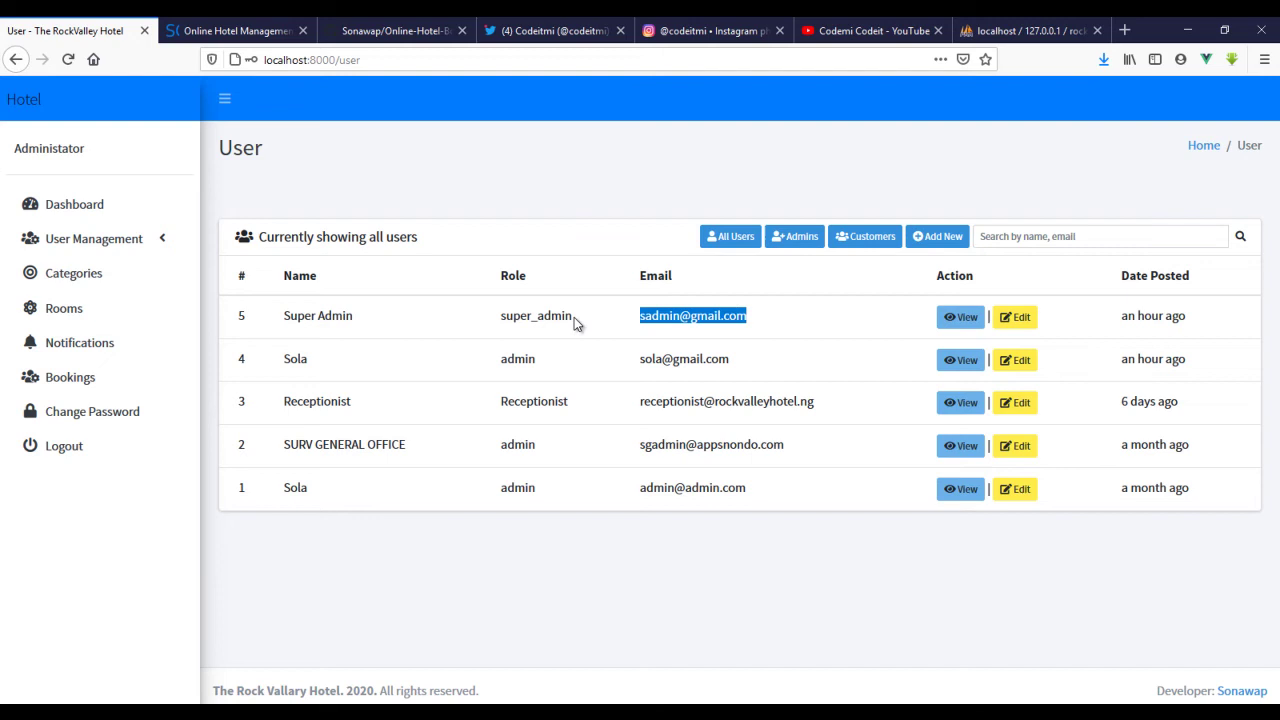
{"action": "left_click_drag", "start_coordinate": [574, 317], "coordinate": [476, 312]}
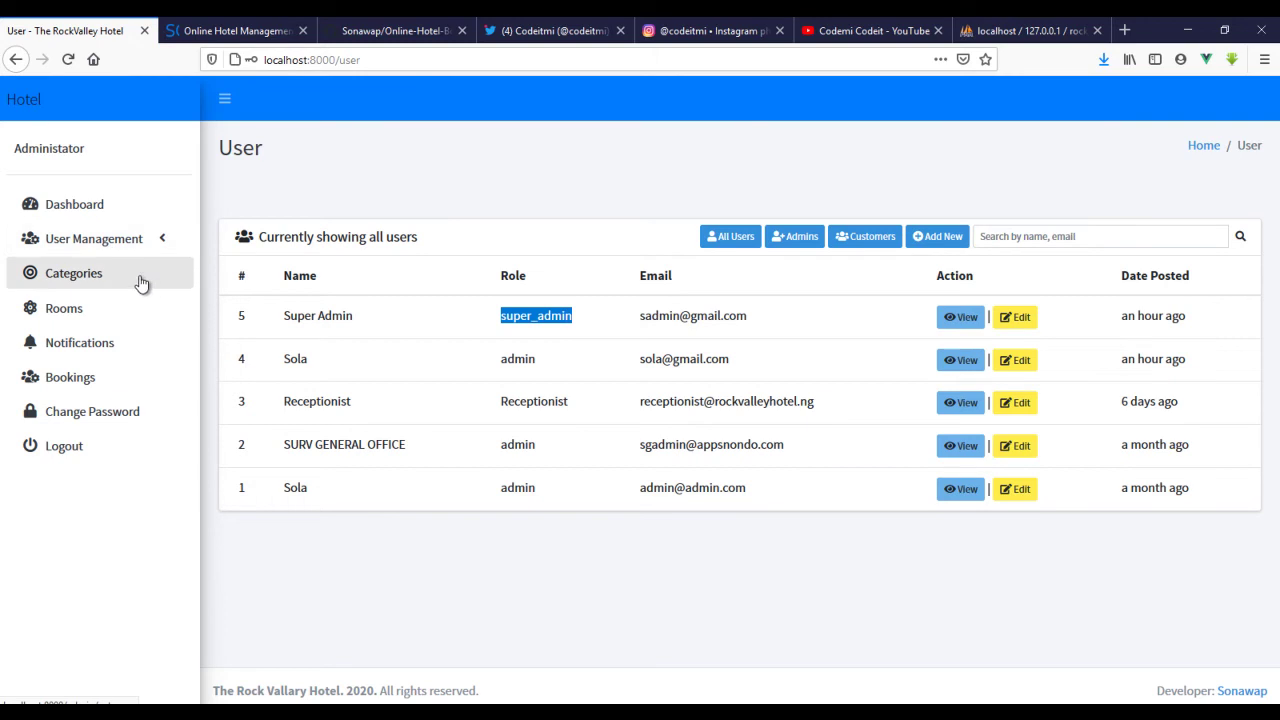
{"action": "left_click", "coordinate": [142, 245]}
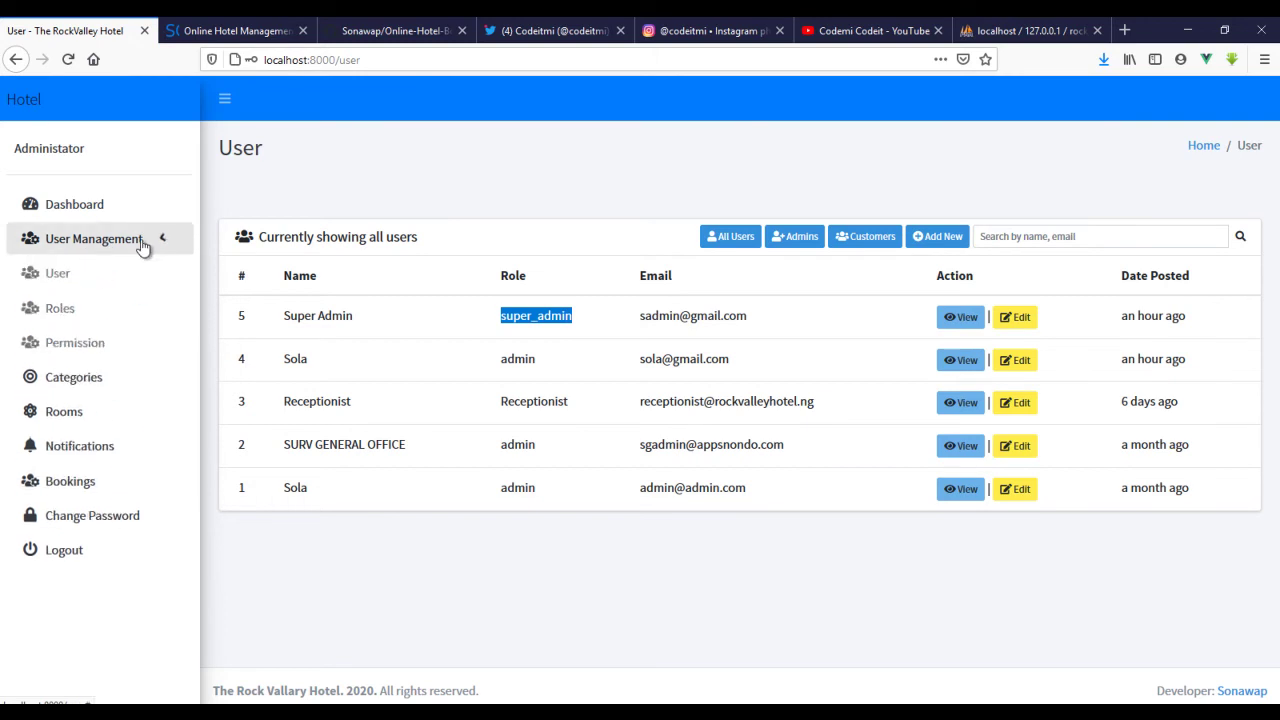
{"action": "left_click", "coordinate": [143, 247]}
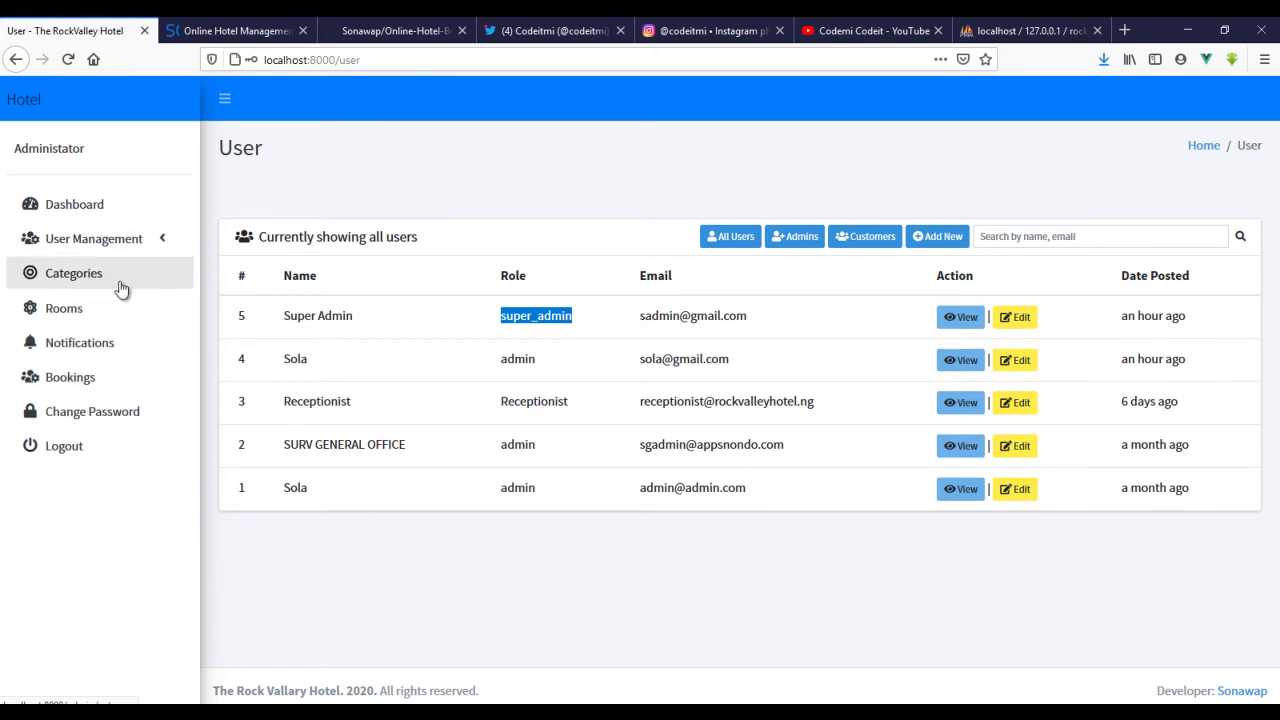
- Open the Categories page showing the Single Room category at ₦25,000.00
{"action": "left_click", "coordinate": [120, 289]}
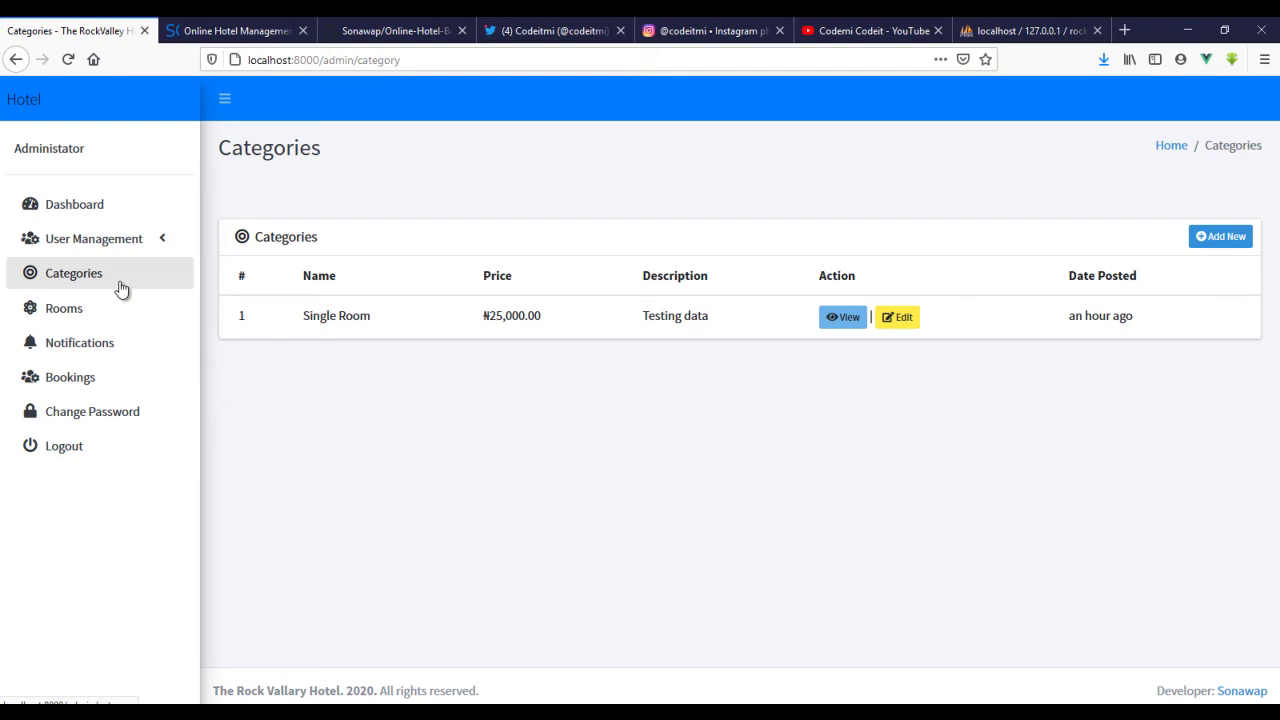
- Fill a new category: name 'Double Standard Bedroom', description 'testing data', price 50000
{"action": "left_click", "coordinate": [1208, 238]}
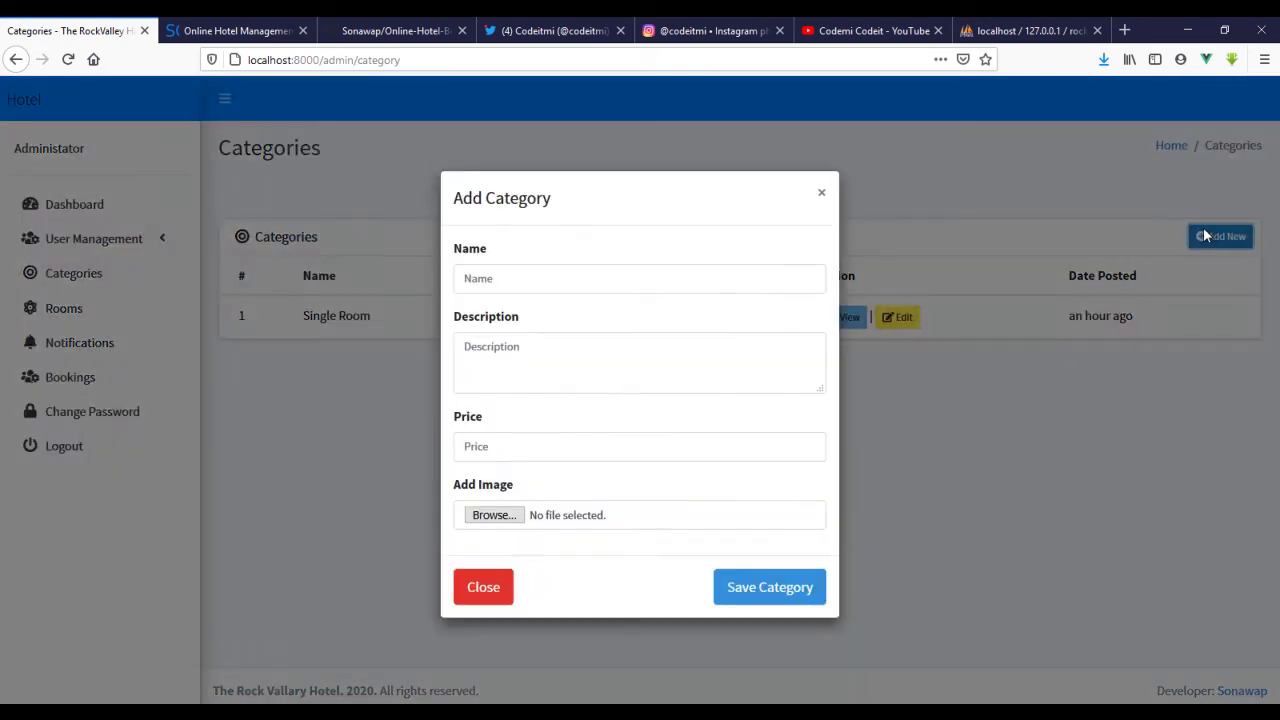
{"action": "left_click", "coordinate": [501, 281]}
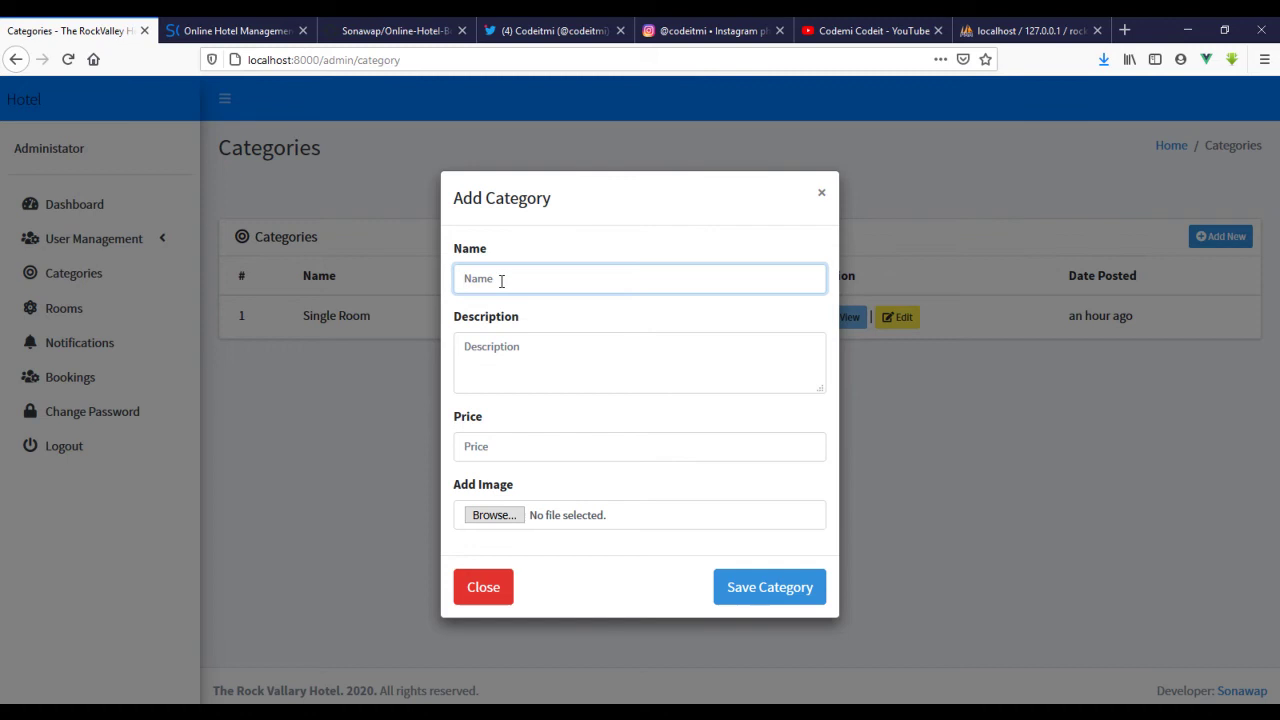
{"action": "type", "text": "Master"}
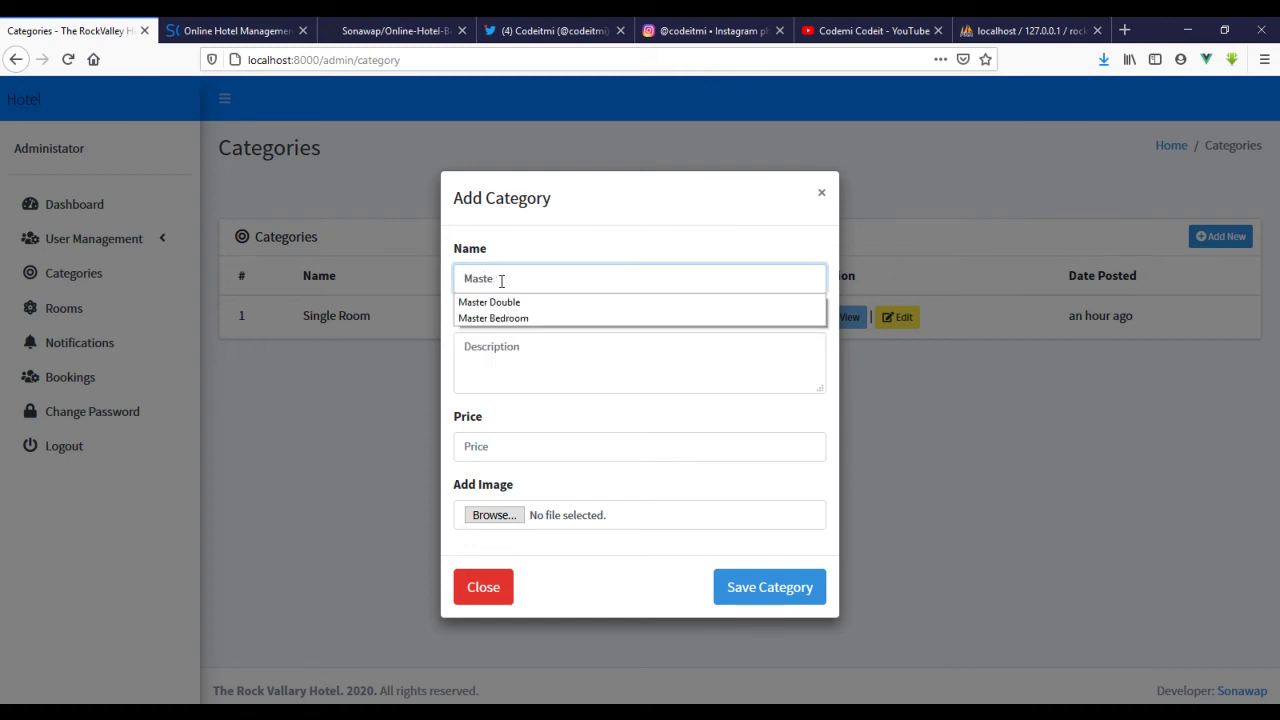
{"action": "key", "text": "BackSpace"}
{"action": "key", "text": "BackSpace"}
{"action": "key", "text": "BackSpace"}
{"action": "key", "text": "BackSpace"}
{"action": "key", "text": "BackSpace"}
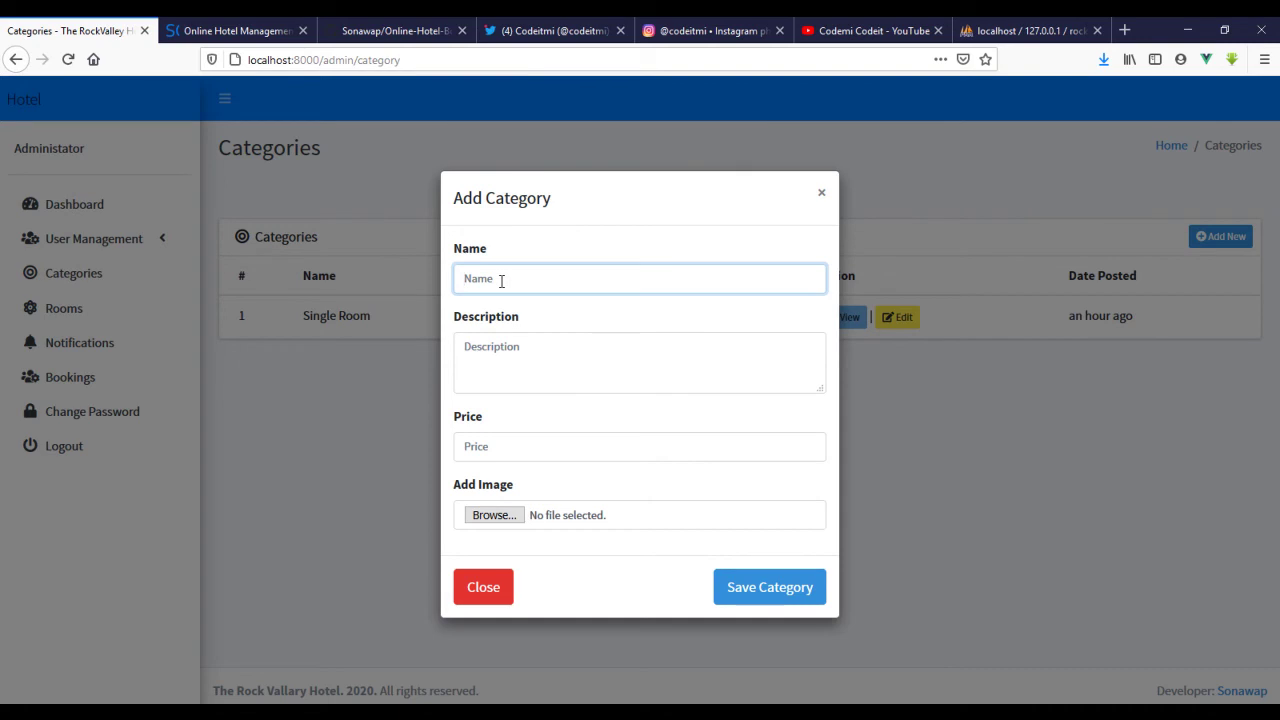
{"action": "type", "text": "Double"}
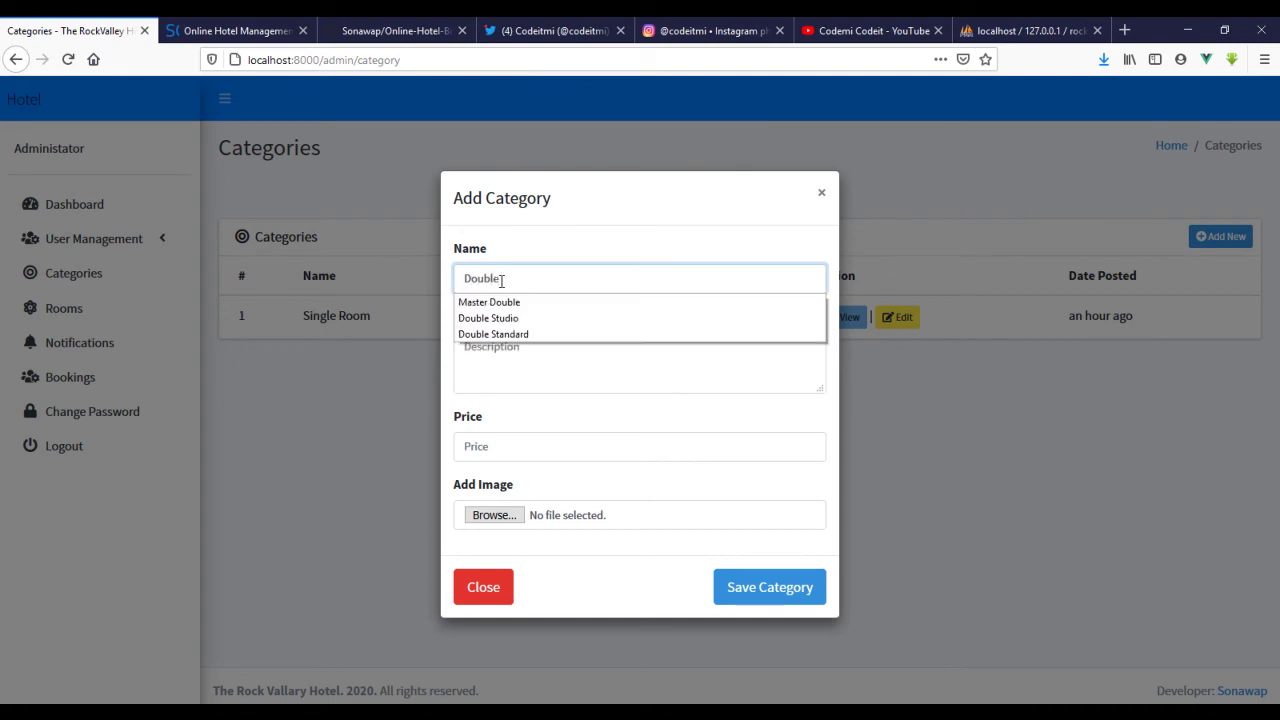
{"action": "type", "text": " Standa"}
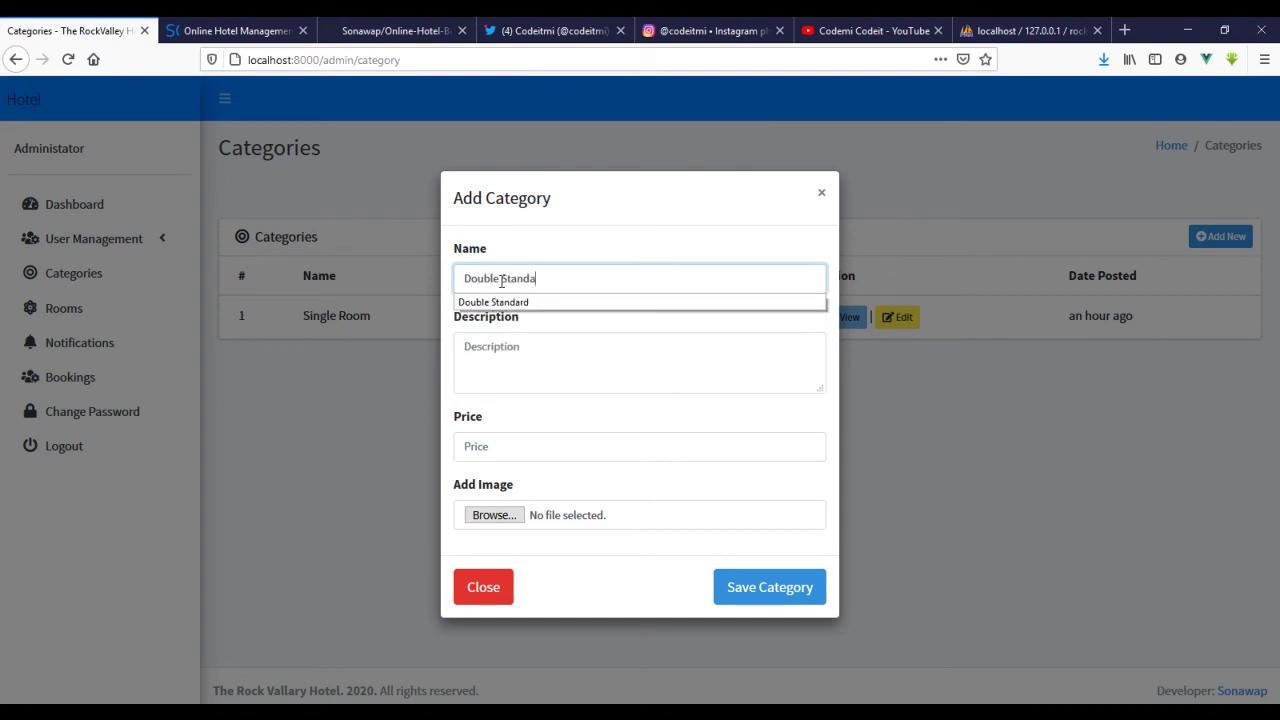
{"action": "type", "text": "rd Besdroom"}
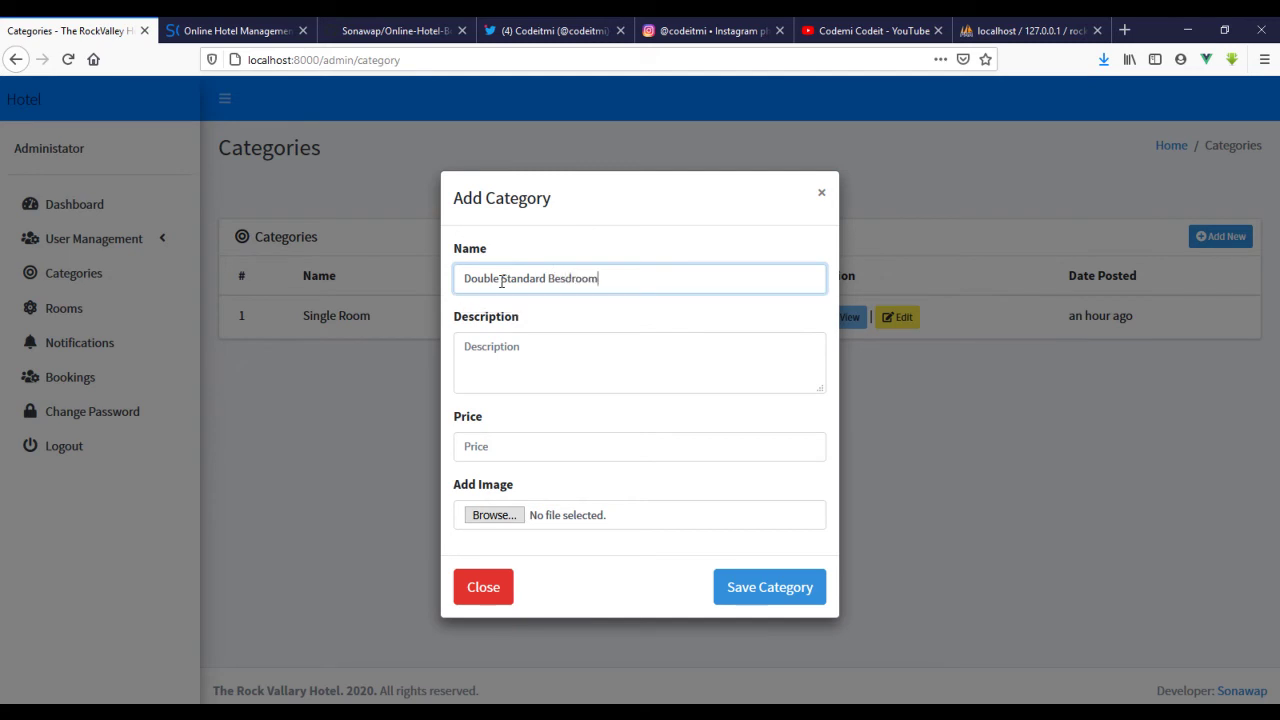
{"action": "key", "text": "Left"}
{"action": "key", "text": "Left"}
{"action": "key", "text": "Left"}
{"action": "key", "text": "Left"}
{"action": "key", "text": "BackSpace"}
{"action": "key", "text": "Tab"}
{"action": "type", "text": "t"}
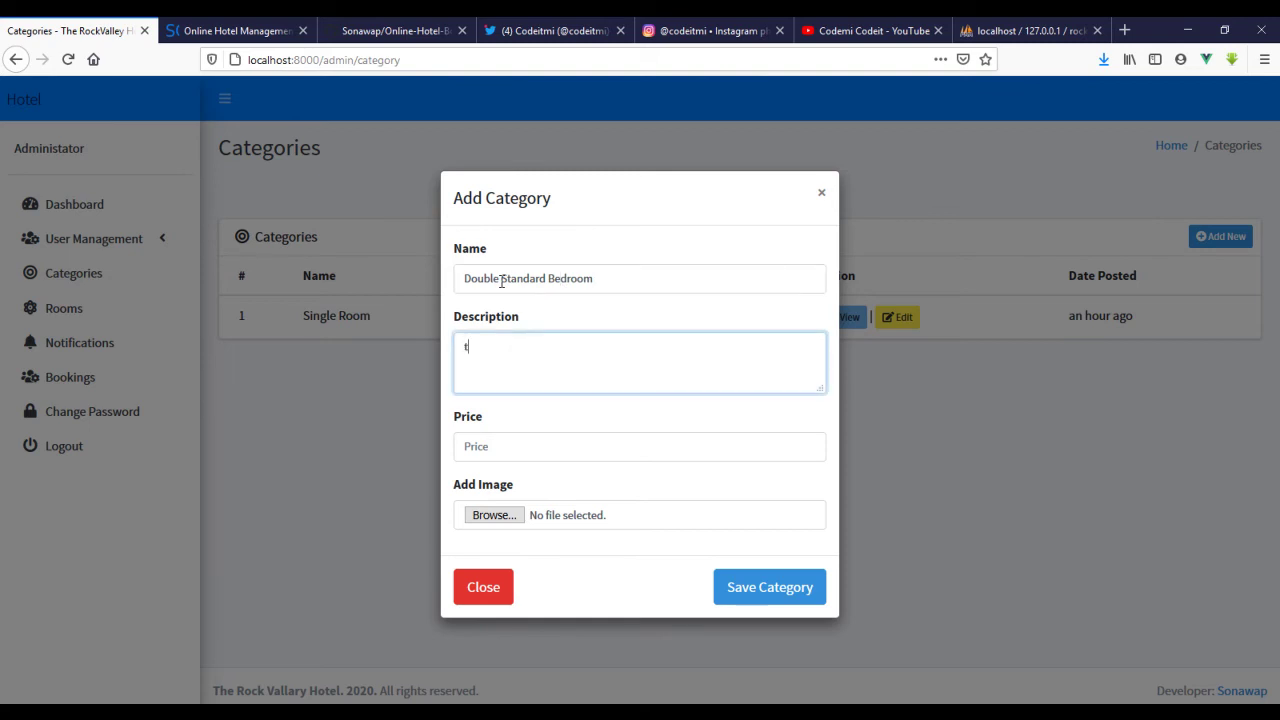
{"action": "type", "text": "esting data"}
{"action": "left_click", "coordinate": [586, 452]}
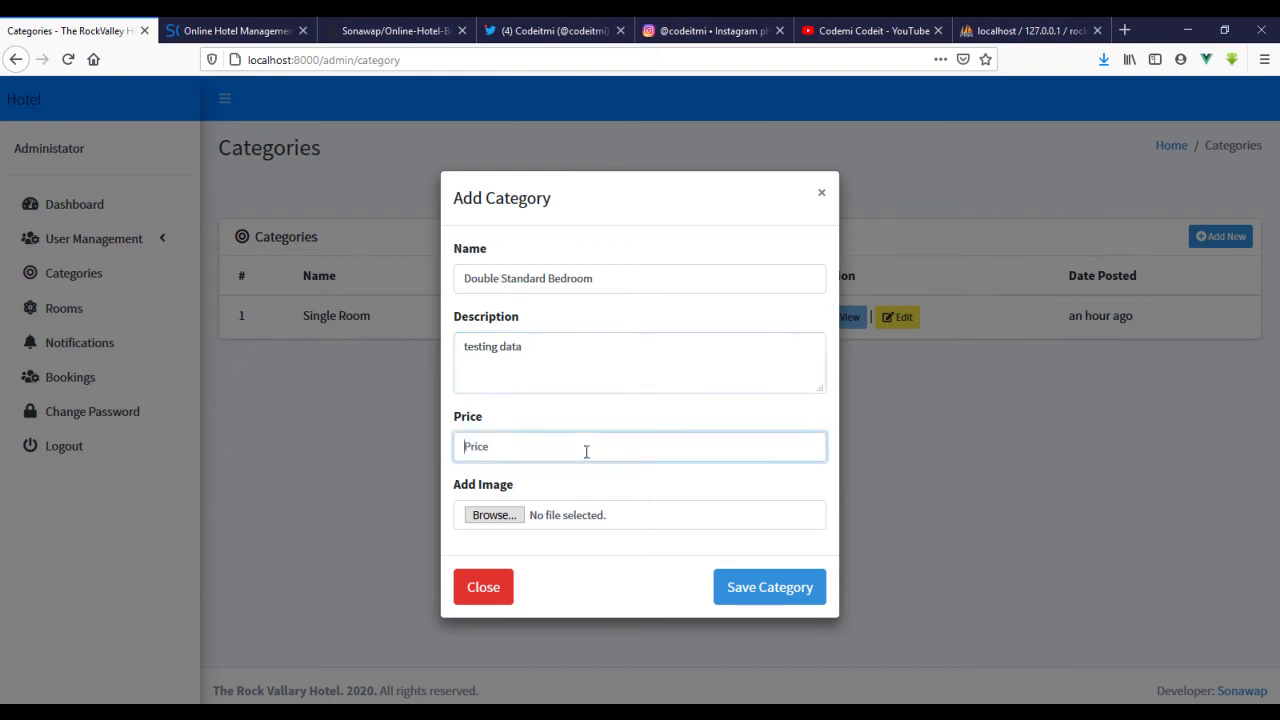
{"action": "type", "text": "50000"}
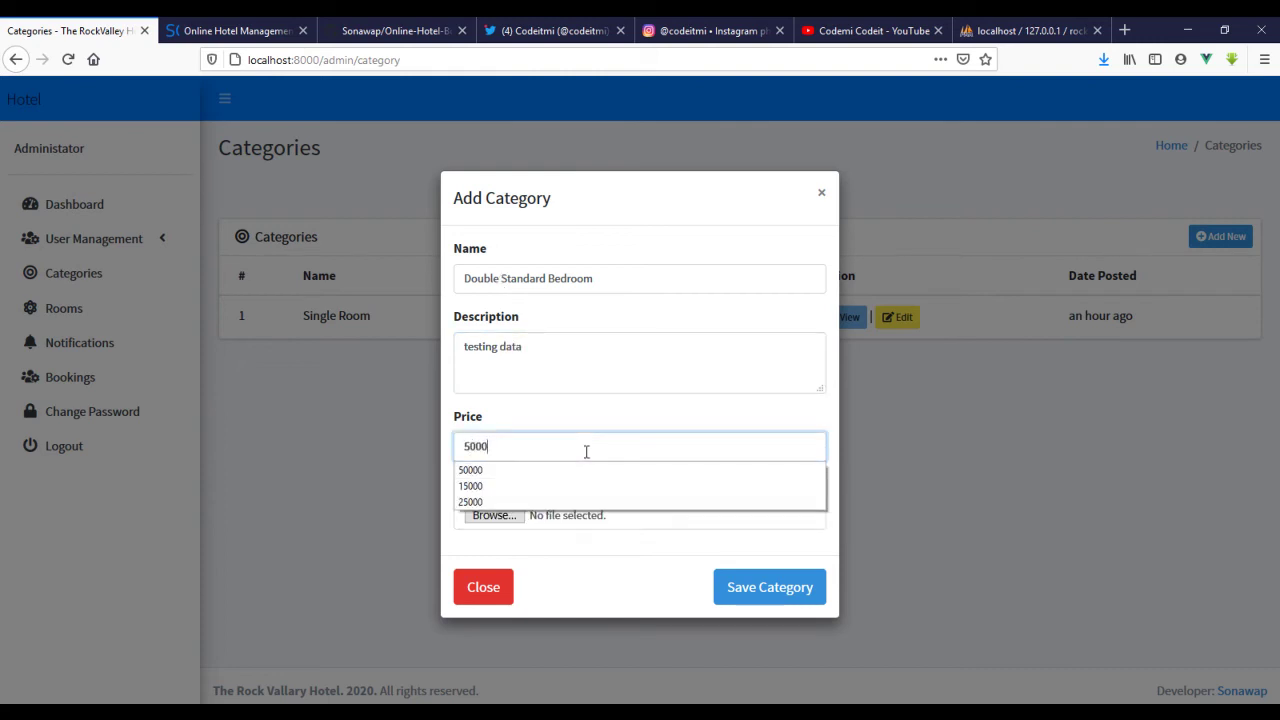
{"action": "left_click", "coordinate": [575, 571]}
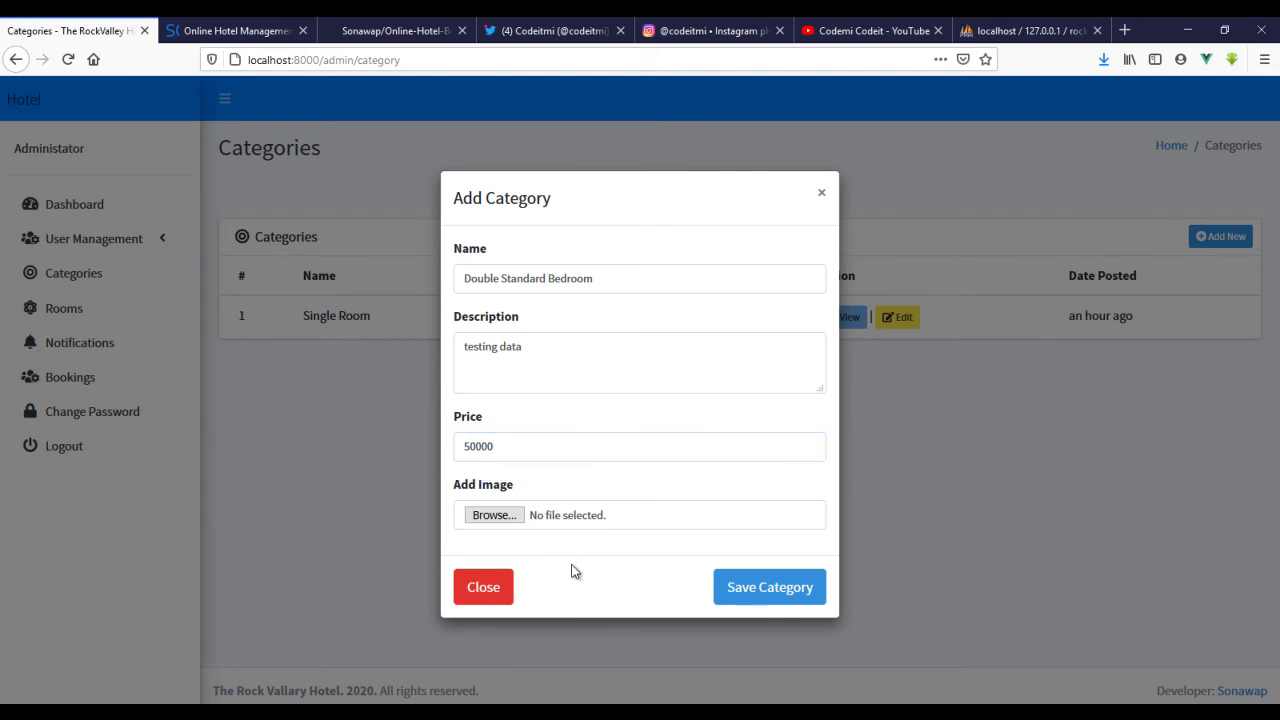
- Attach 155798225.jpg from the Desktop, save the category, and review its details
{"action": "left_click", "coordinate": [508, 522]}
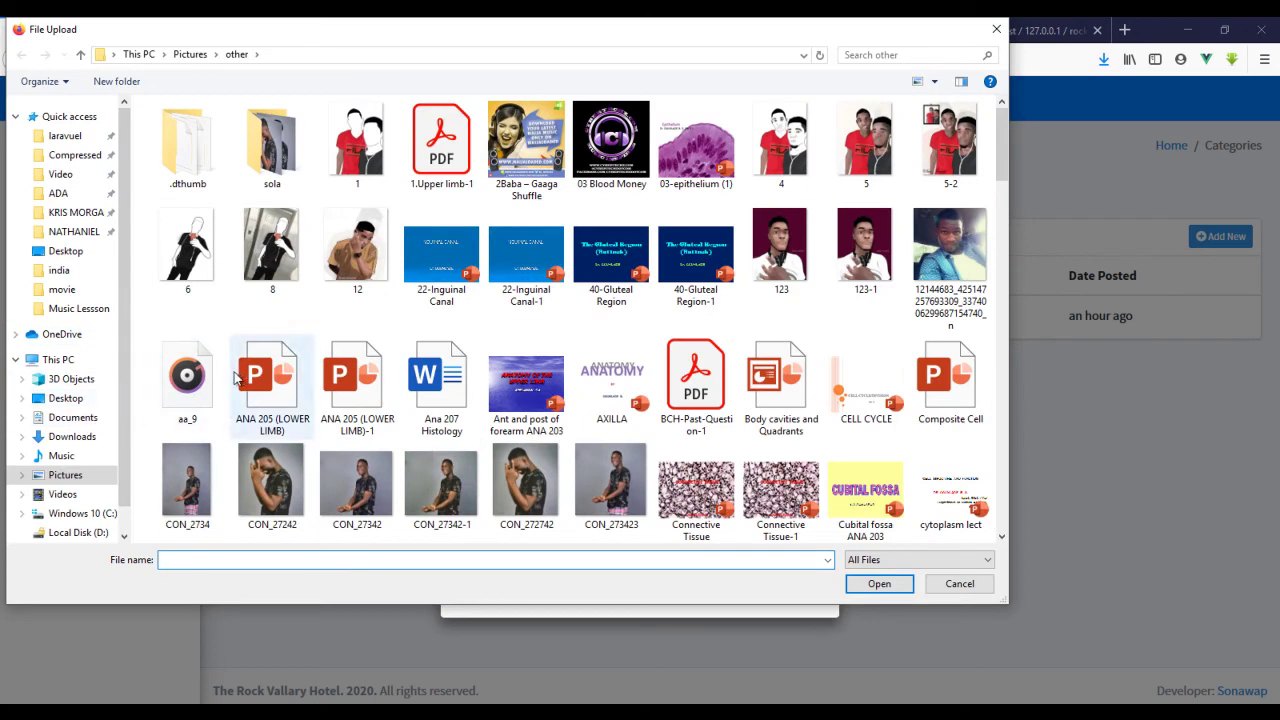
{"action": "left_click", "coordinate": [65, 400]}
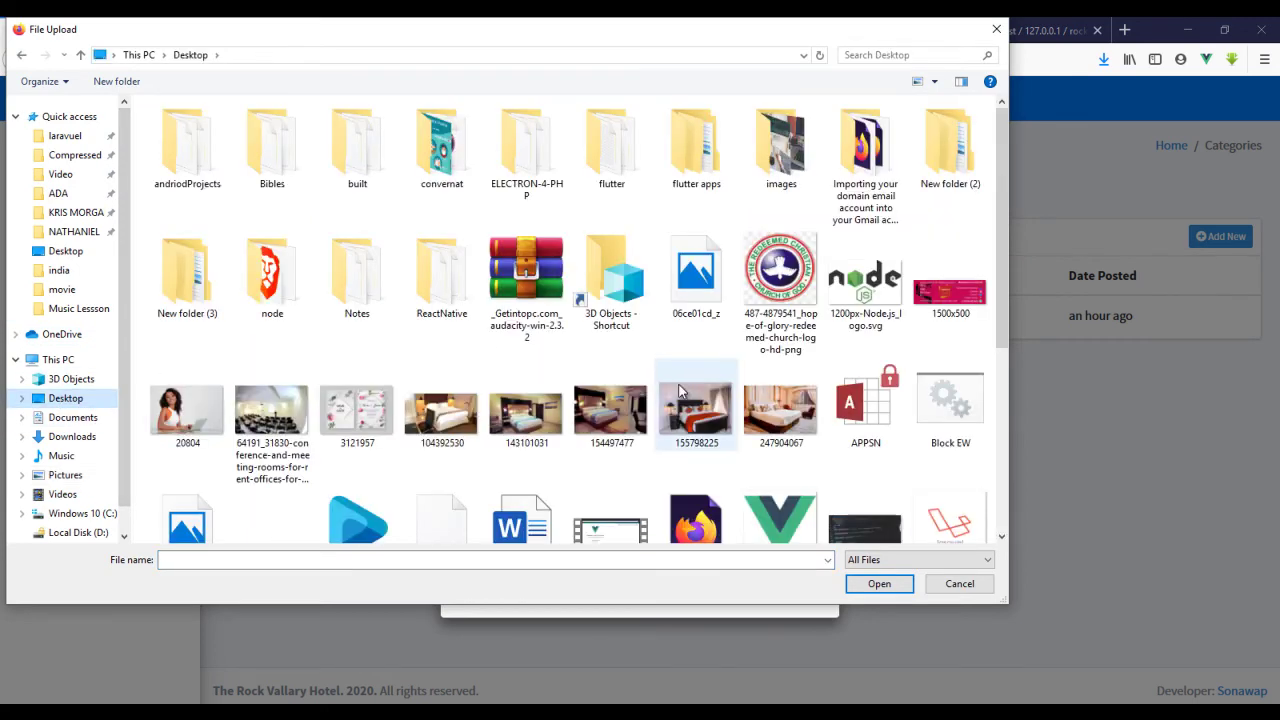
{"action": "scroll", "coordinate": [645, 400], "scroll_direction": "down", "scroll_amount": 3}
{"action": "double_click", "coordinate": [696, 140]}
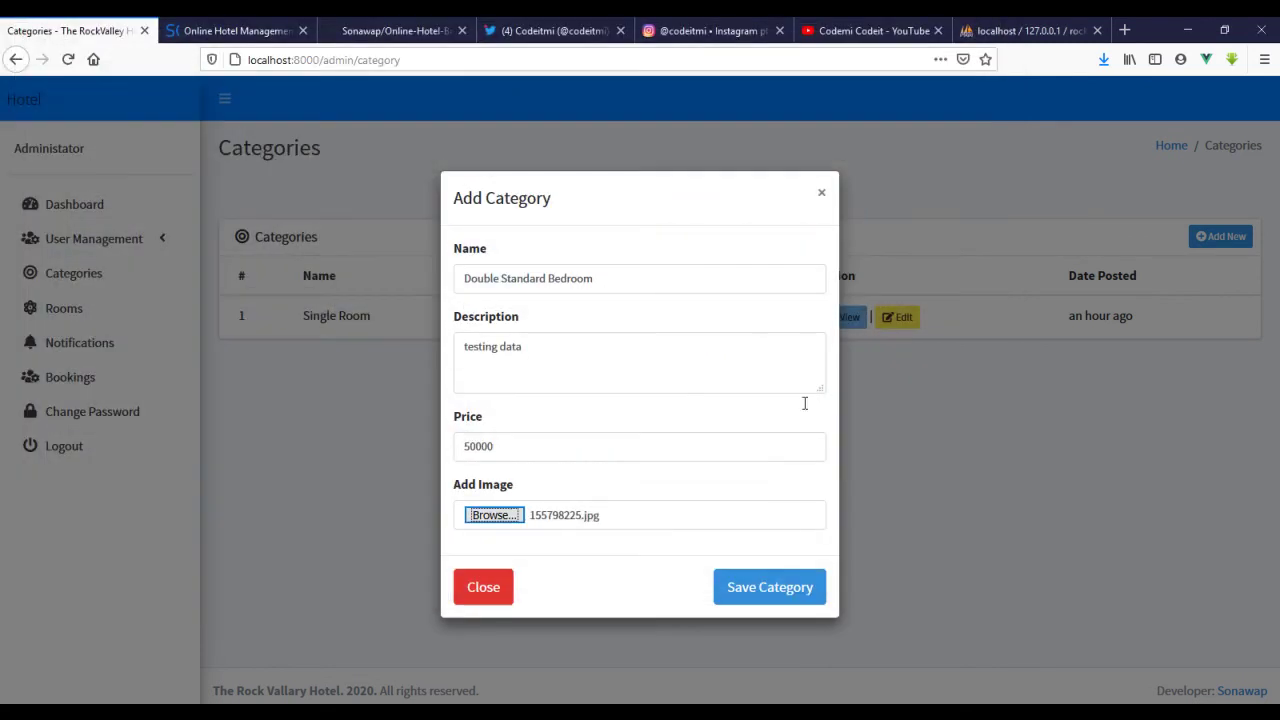
{"action": "left_click", "coordinate": [763, 588]}
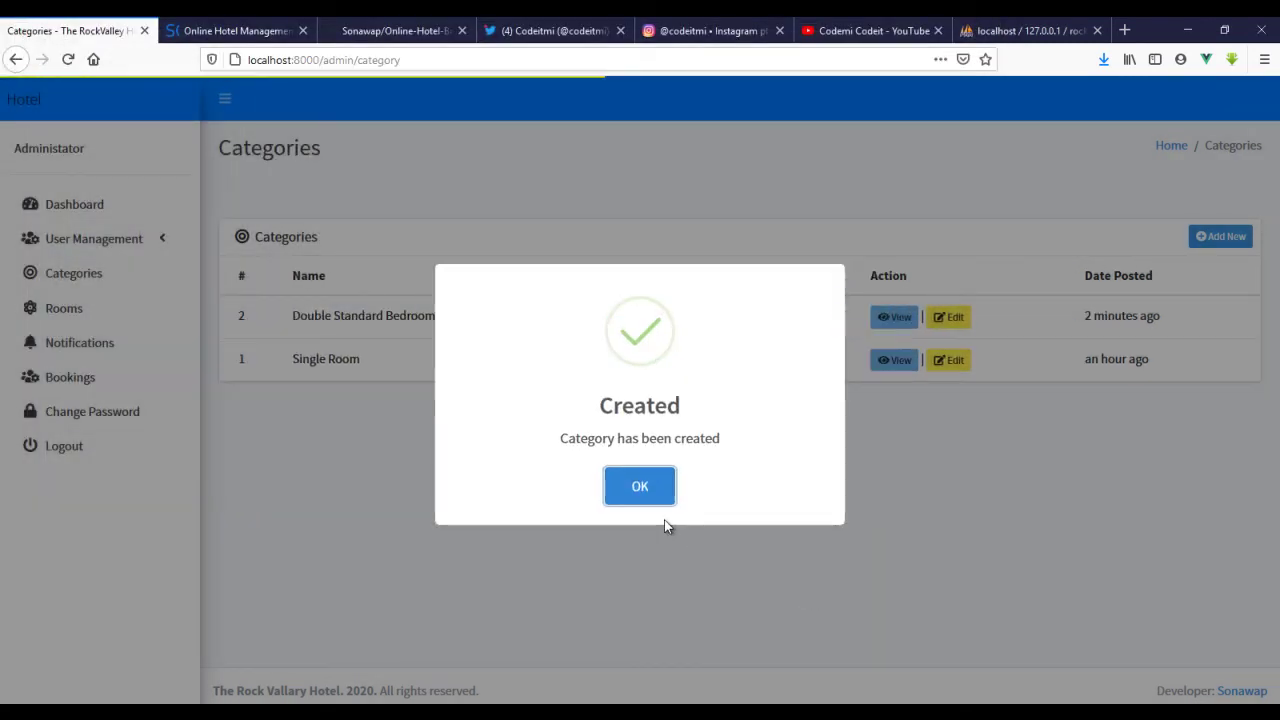
{"action": "left_click", "coordinate": [644, 482]}
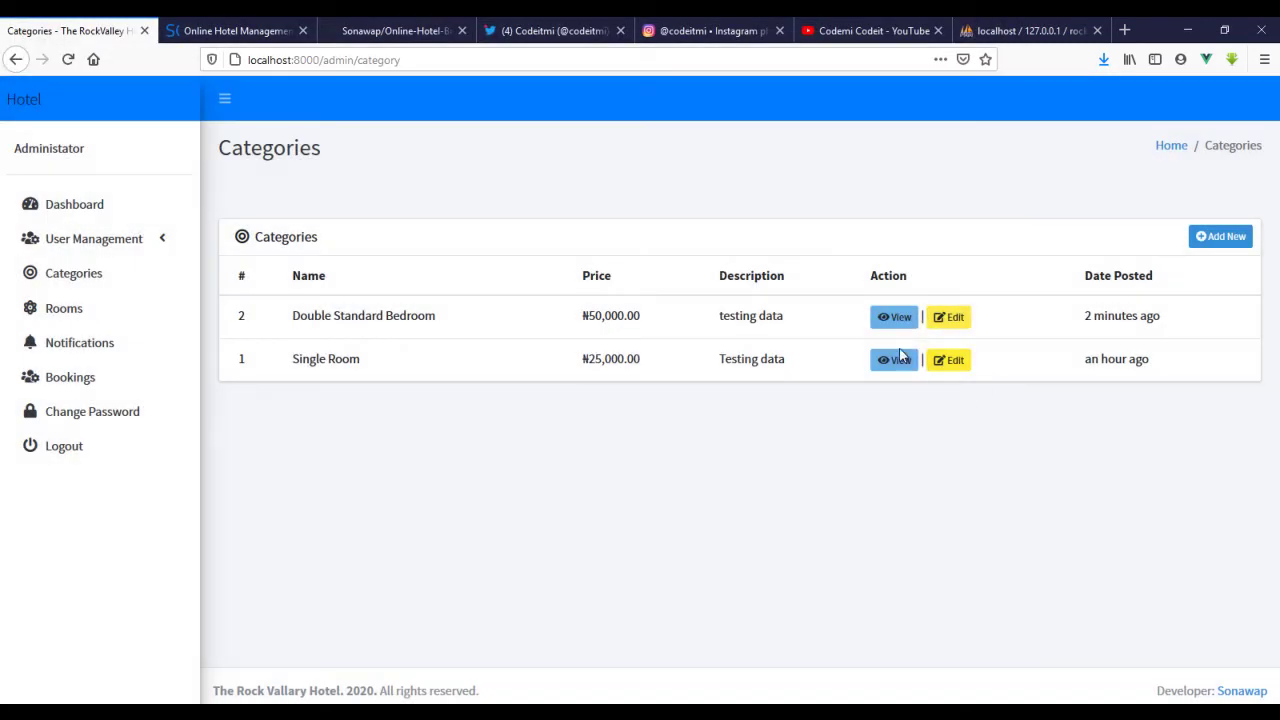
{"action": "left_click", "coordinate": [905, 318]}
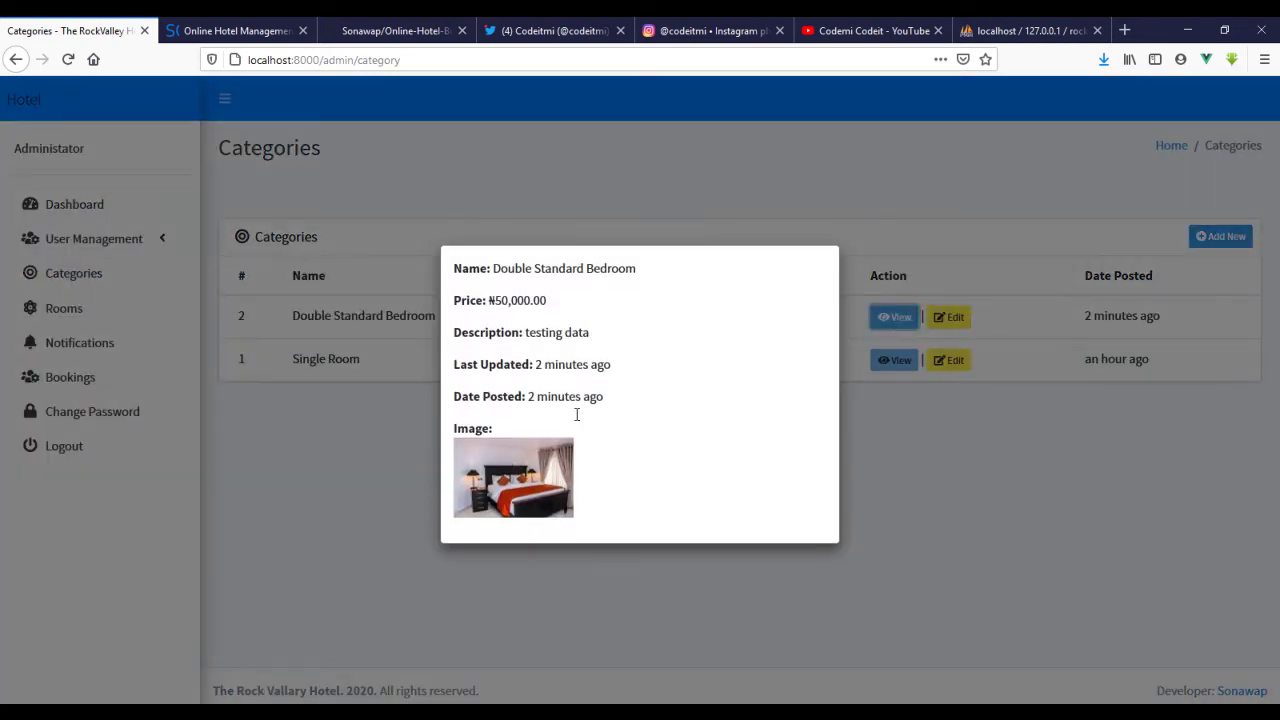
{"action": "left_click", "coordinate": [360, 447]}
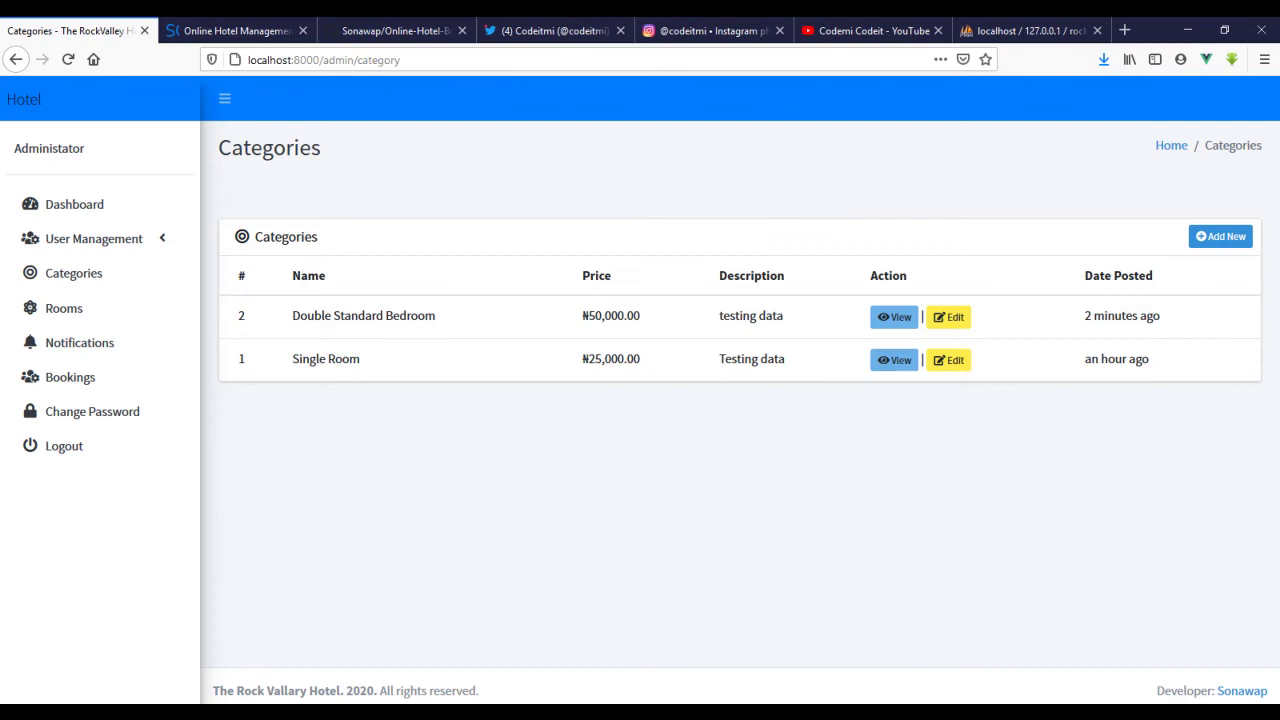
- Go to the axios line in package.json, then inspect the Categories page in Firefox
{"action": "key", "text": "alt+Tab"}
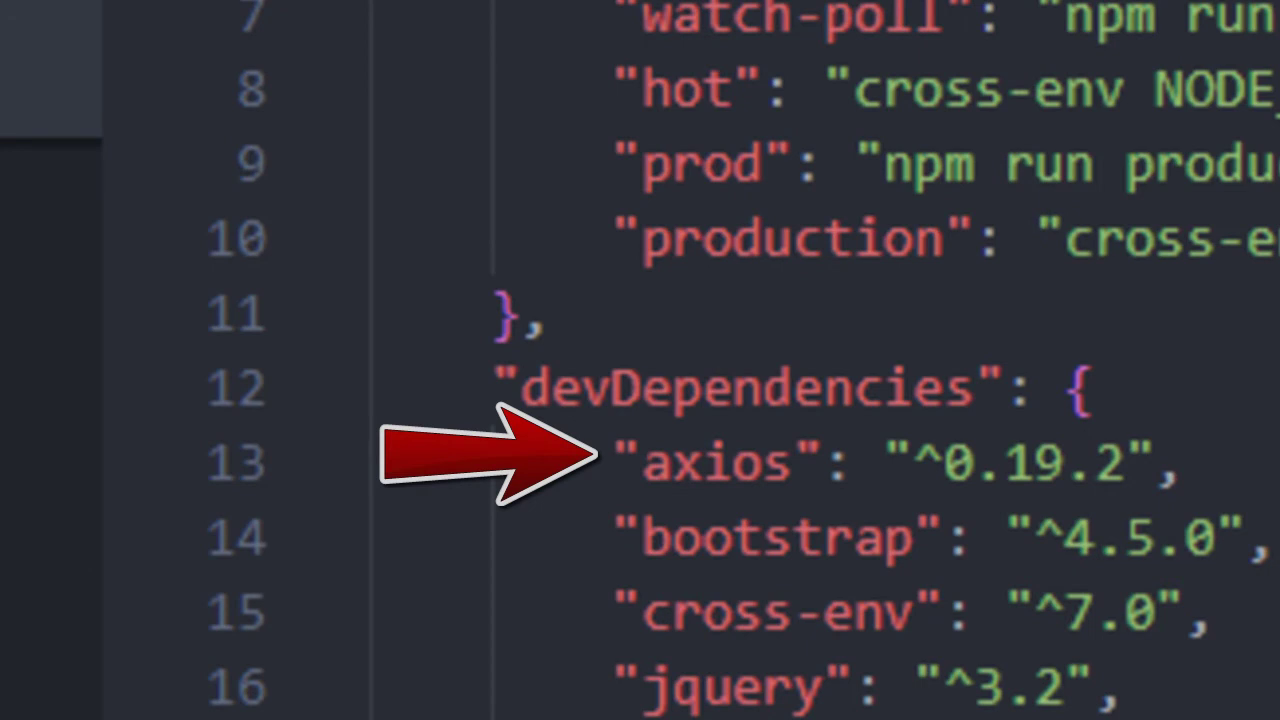
{"action": "left_click", "coordinate": [607, 466]}
{"action": "key", "text": "End"}
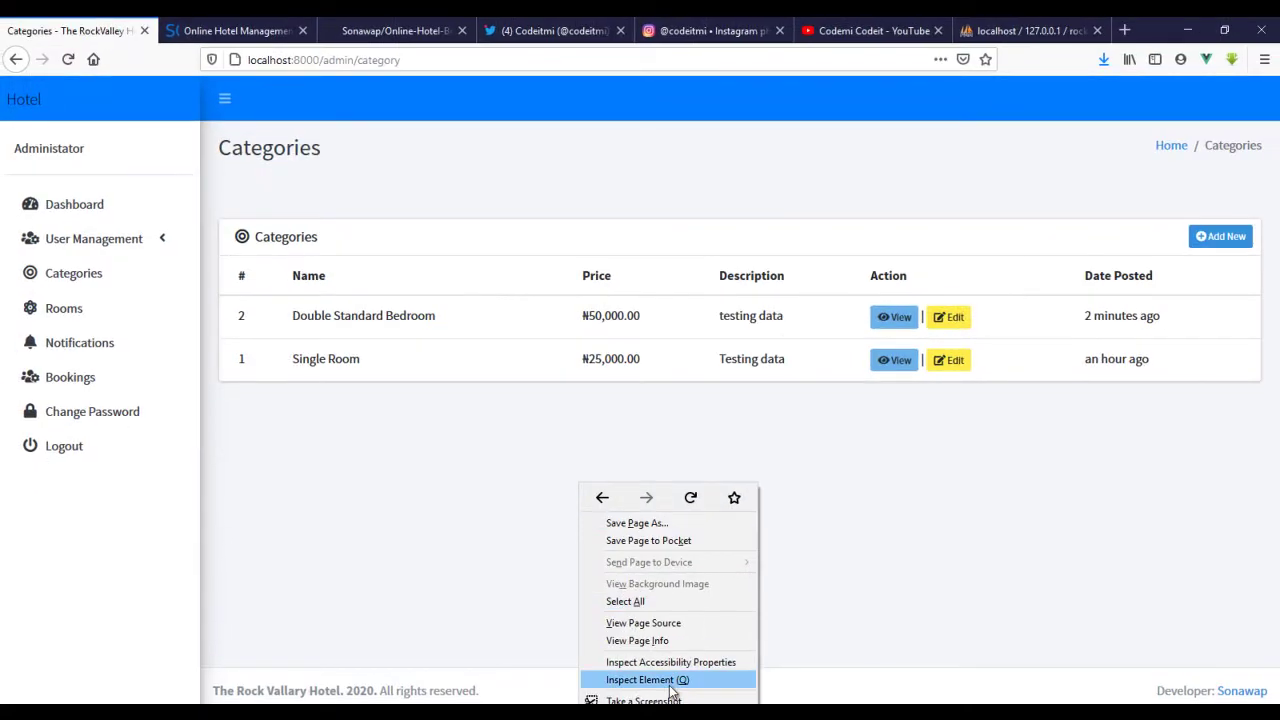
{"action": "left_click", "coordinate": [670, 686]}
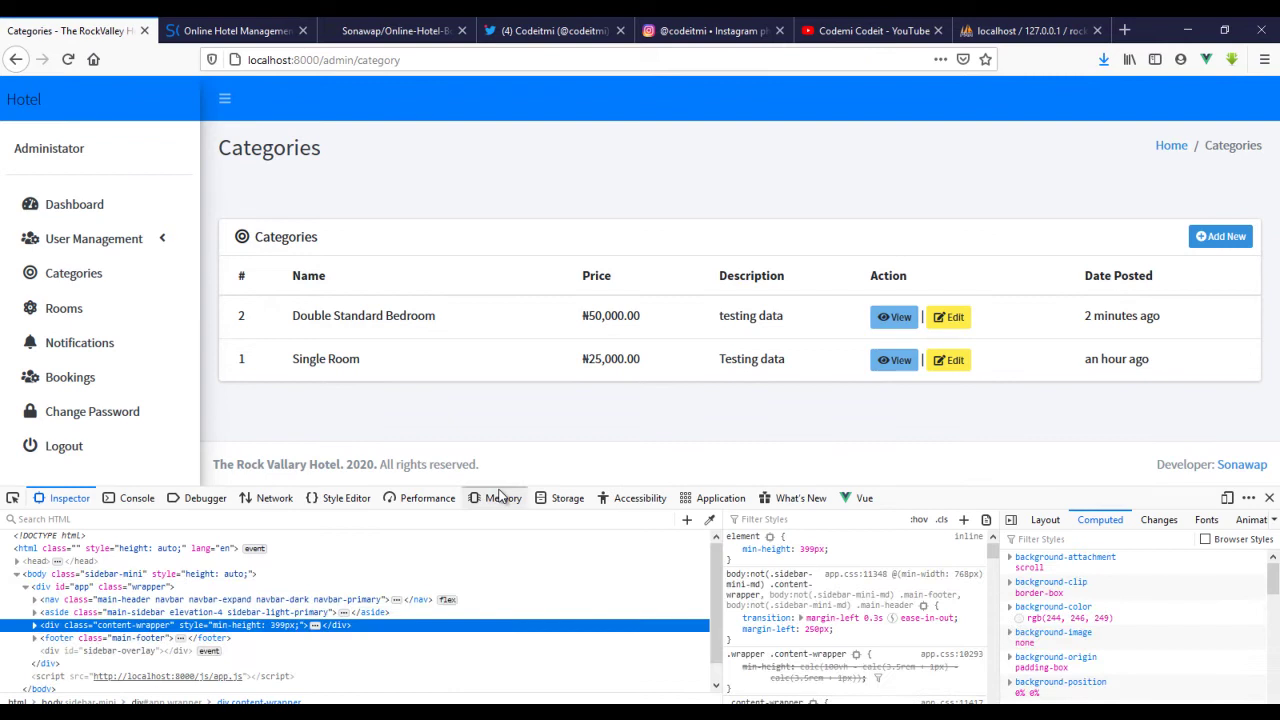
- Switch the developer tools to the Network panel and reload the page to capture requests
{"action": "left_click", "coordinate": [498, 494]}
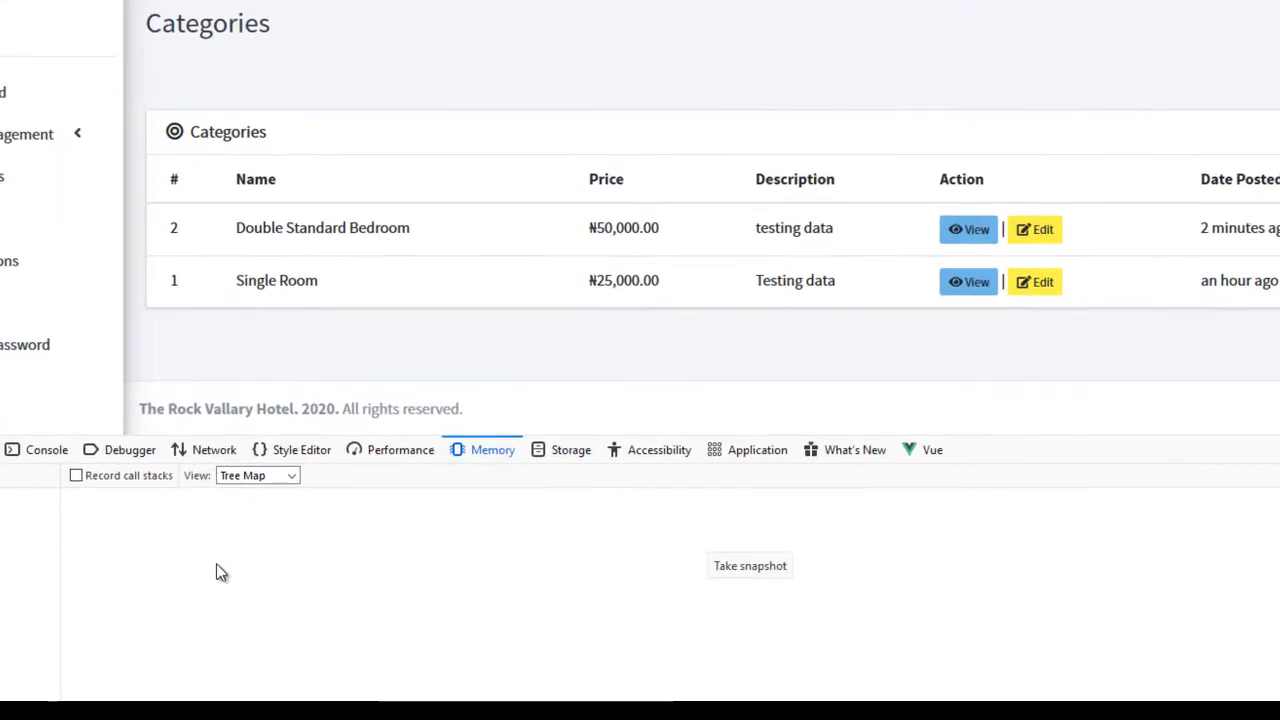
{"action": "left_click", "coordinate": [212, 450]}
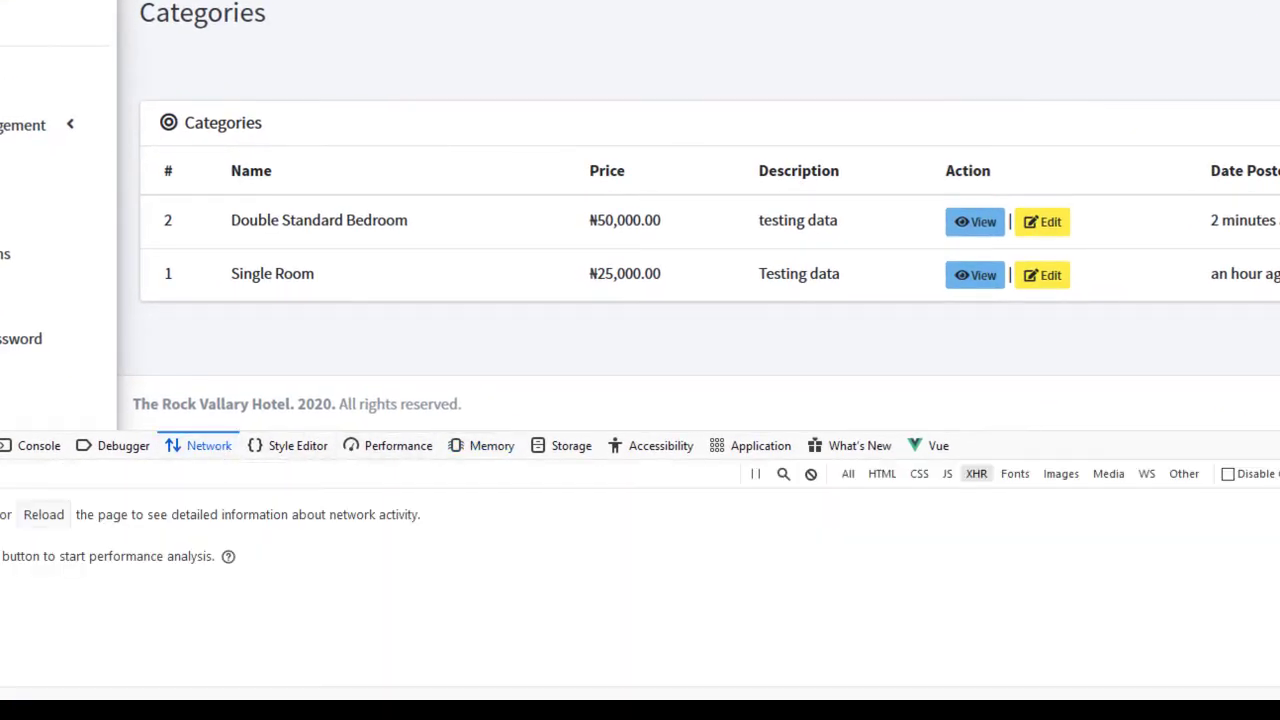
{"action": "key", "text": "F5"}
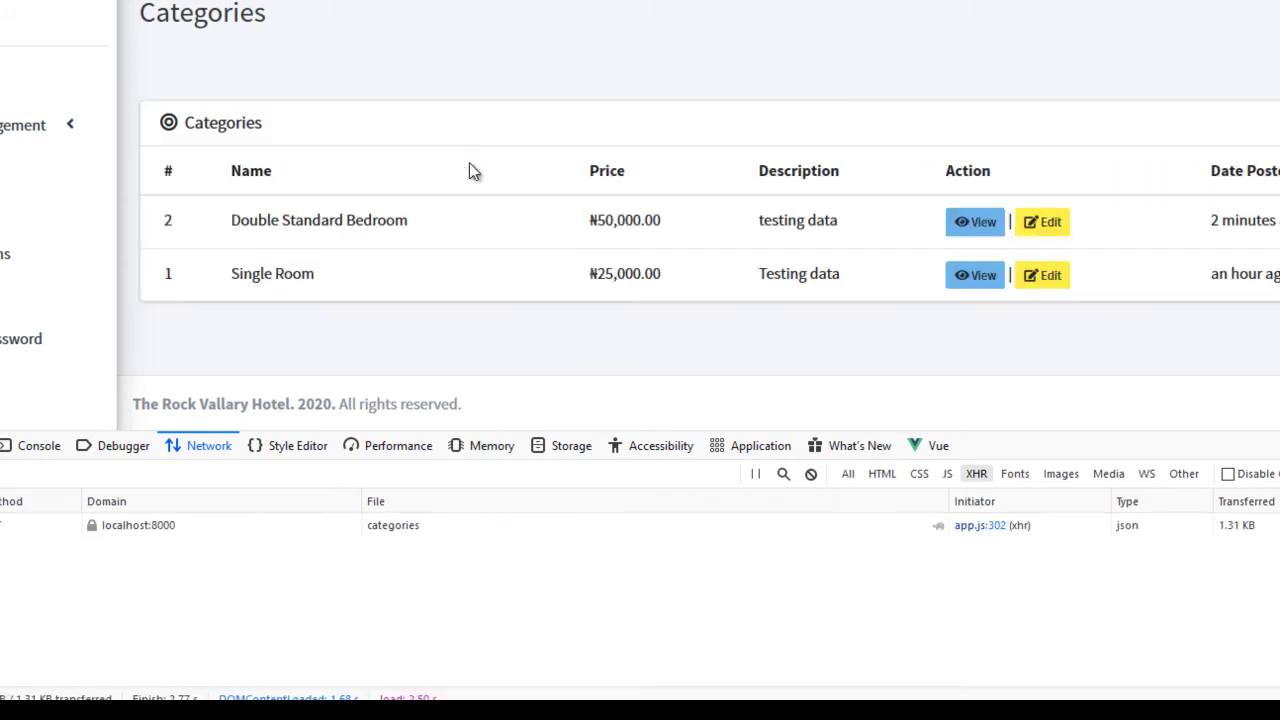
- Inspect the categories request's JSON response, then close the developer tools with F12
{"action": "left_click", "coordinate": [243, 528]}
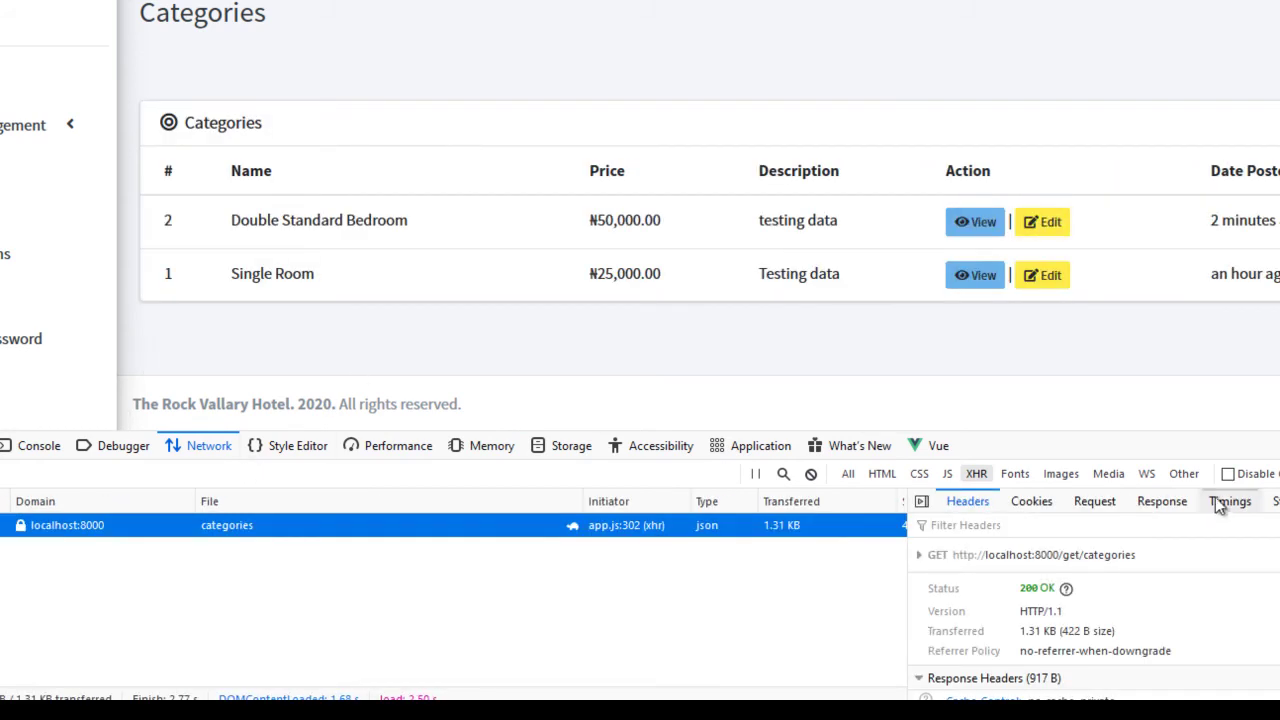
{"action": "left_click", "coordinate": [1155, 502]}
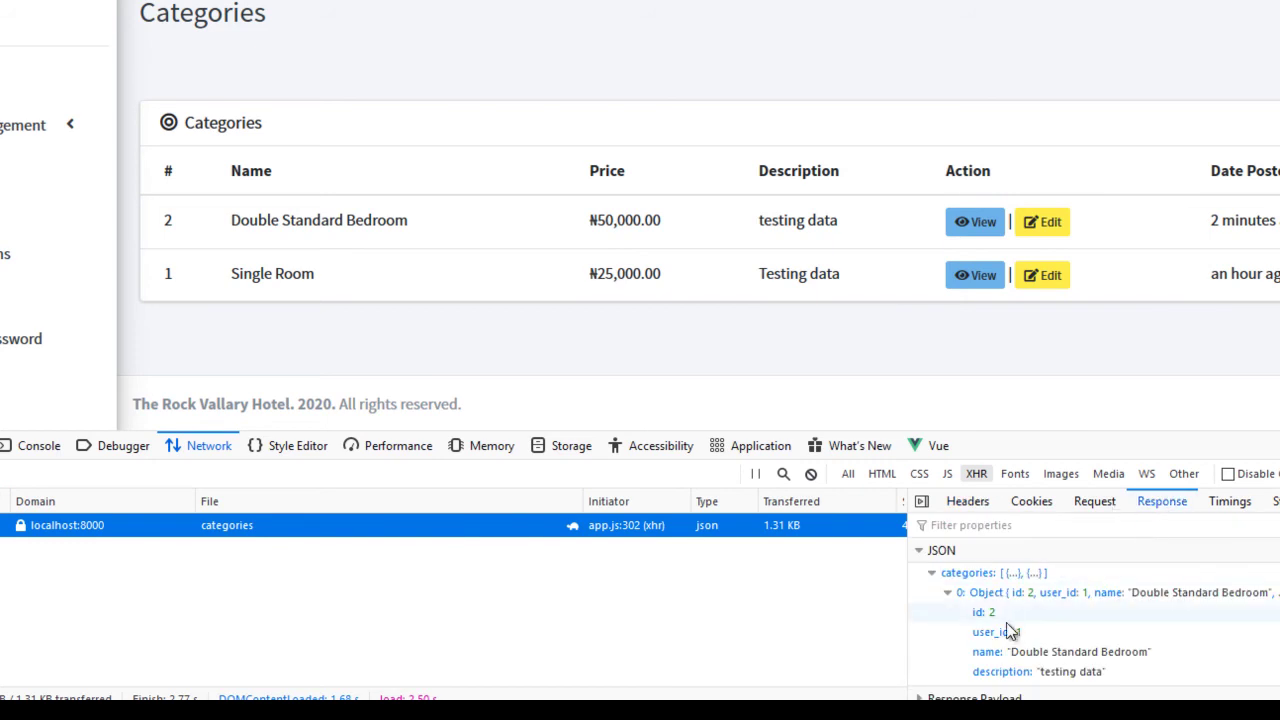
{"action": "scroll", "coordinate": [1010, 630], "scroll_direction": "down", "scroll_amount": 5}
{"action": "scroll", "coordinate": [1015, 633], "scroll_direction": "up", "scroll_amount": 5}
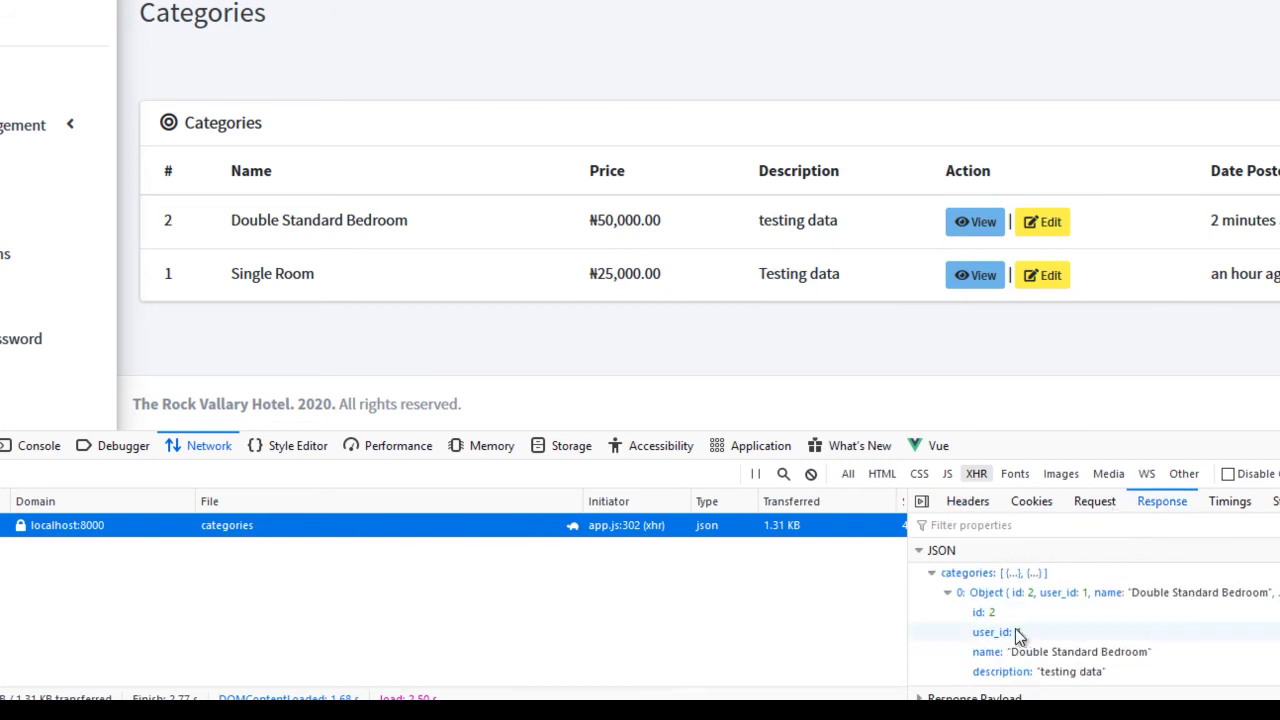
{"action": "key", "text": "F12"}
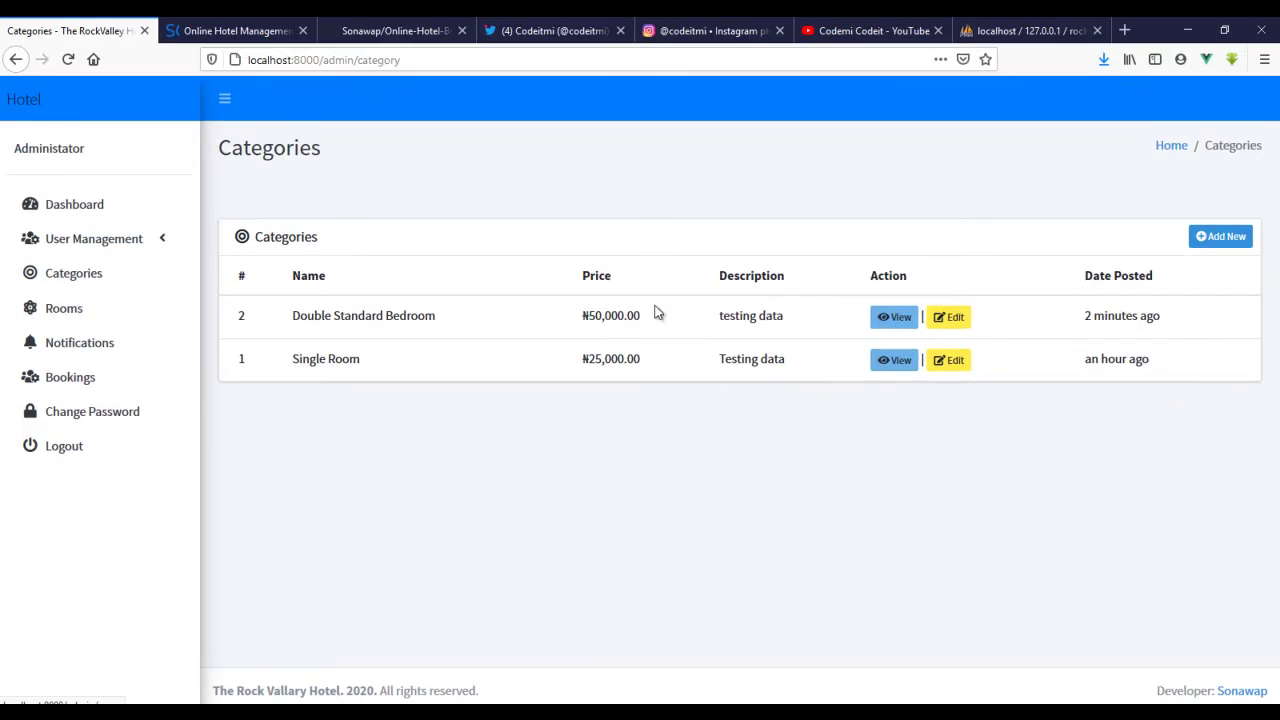
- Type 'edited' in the Double Standard Bedroom edit form, close it unsaved, and go to Rooms
{"action": "left_click", "coordinate": [936, 318]}
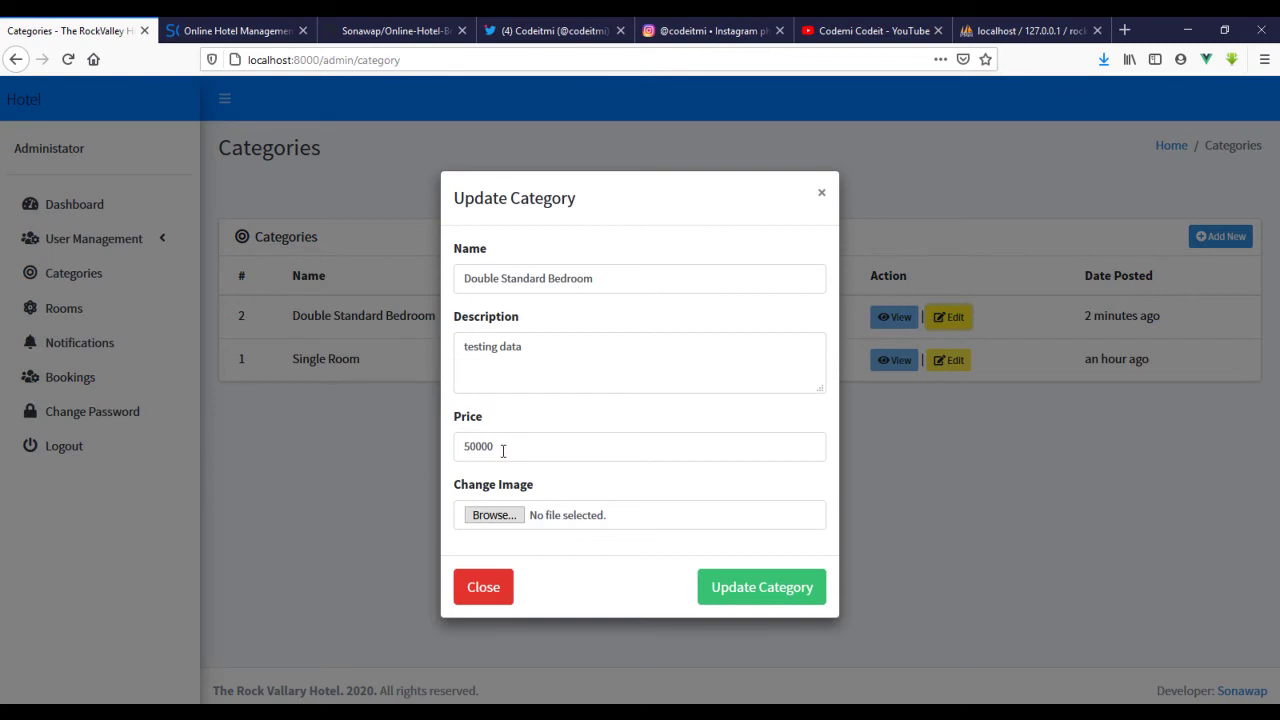
{"action": "left_click", "coordinate": [503, 450]}
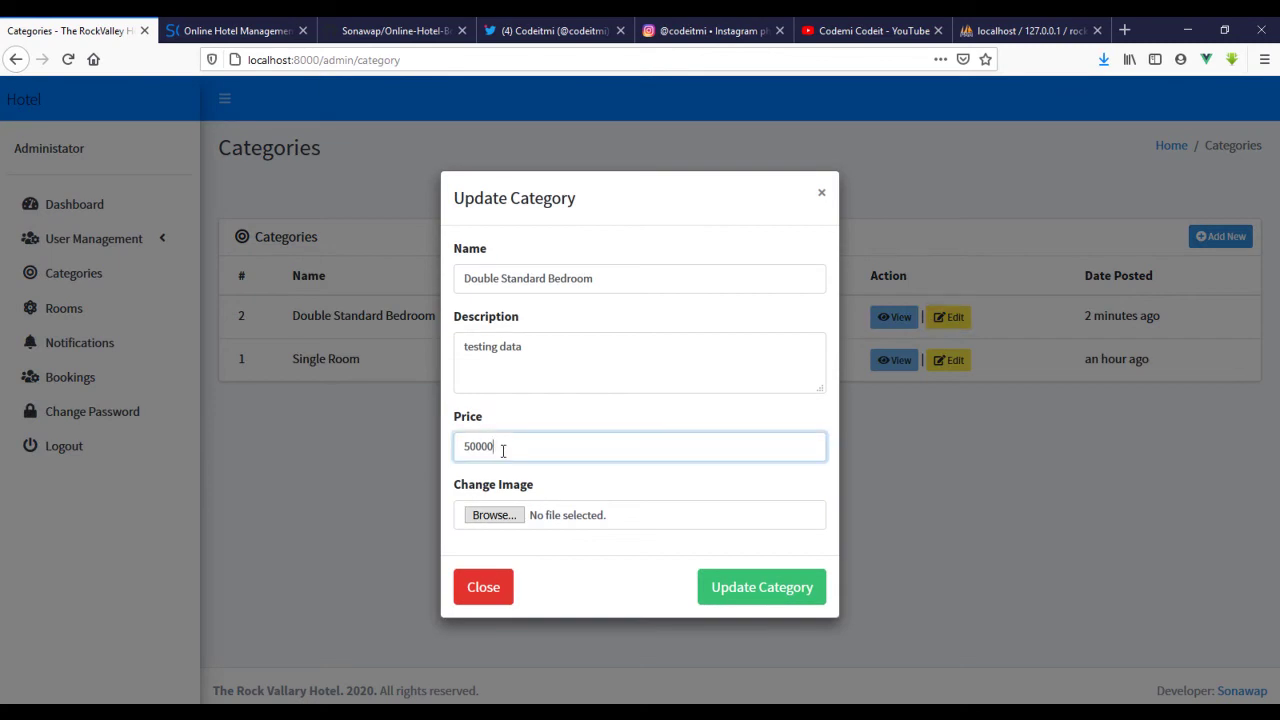
{"action": "left_click", "coordinate": [600, 276]}
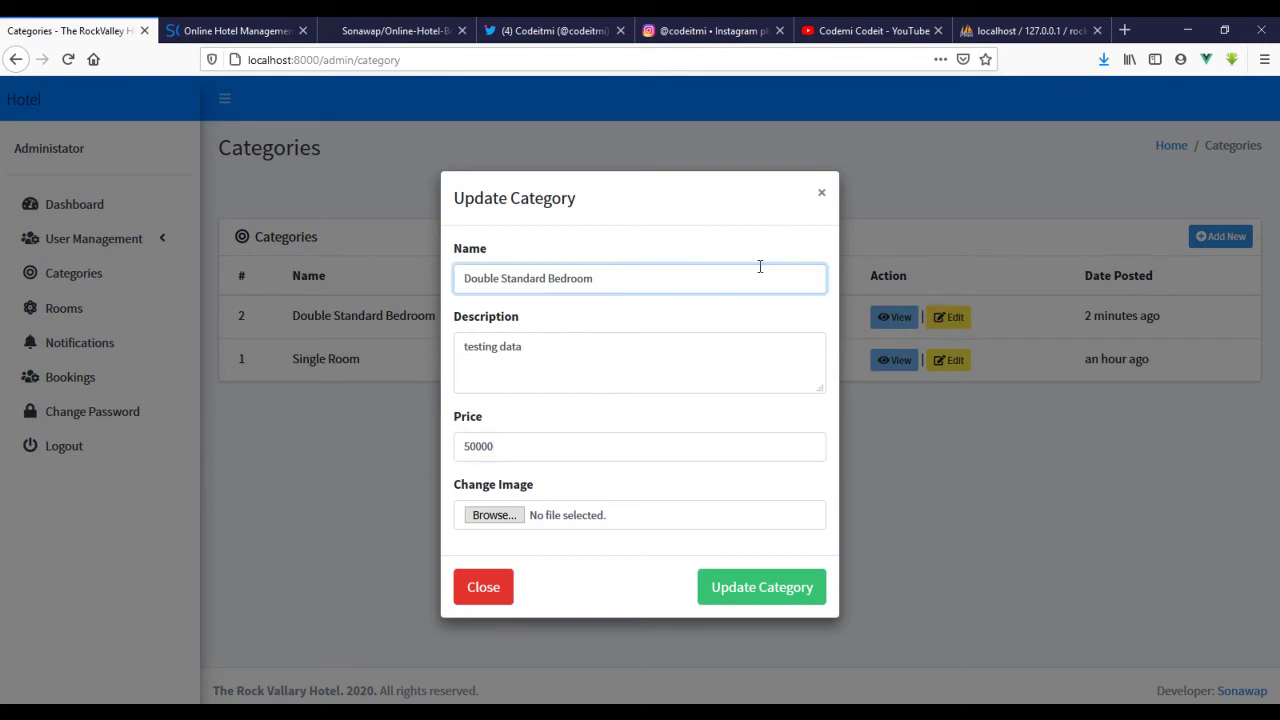
{"action": "type", "text": "edited"}
{"action": "left_click", "coordinate": [822, 197]}
{"action": "left_click", "coordinate": [80, 312]}
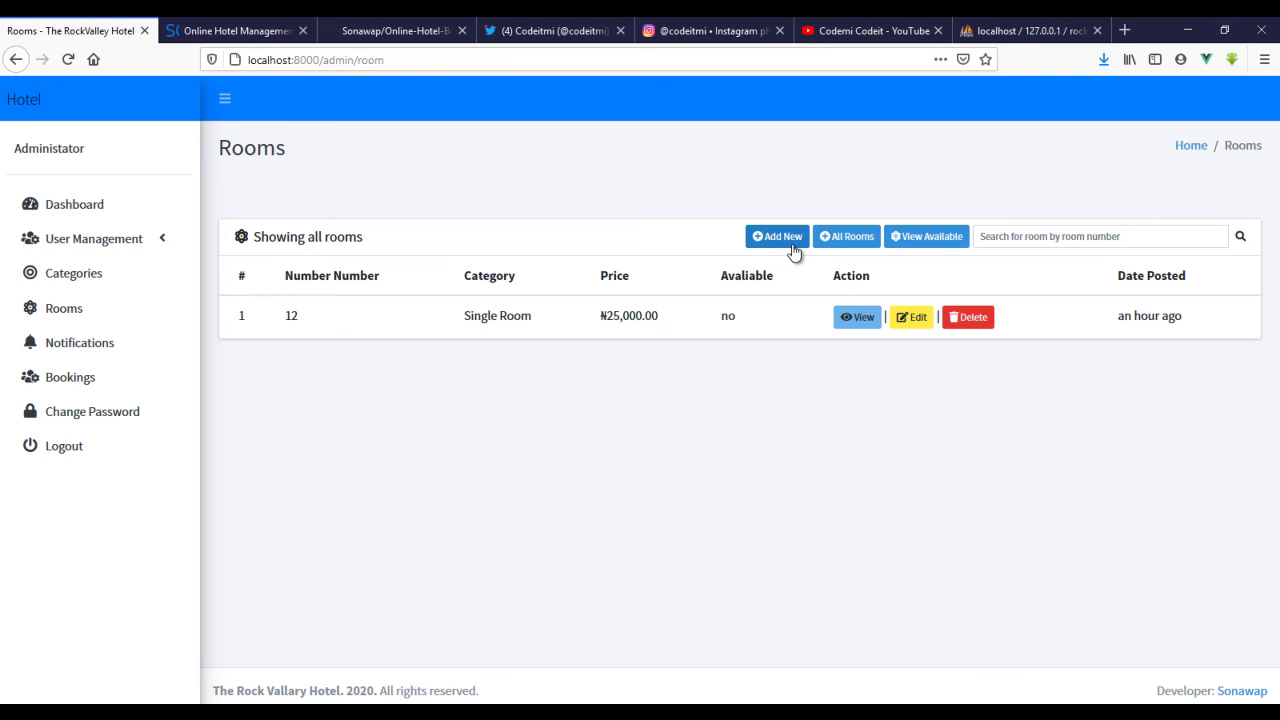
- Start a new room with number 43 and a double standard room description
{"action": "left_click", "coordinate": [792, 248]}
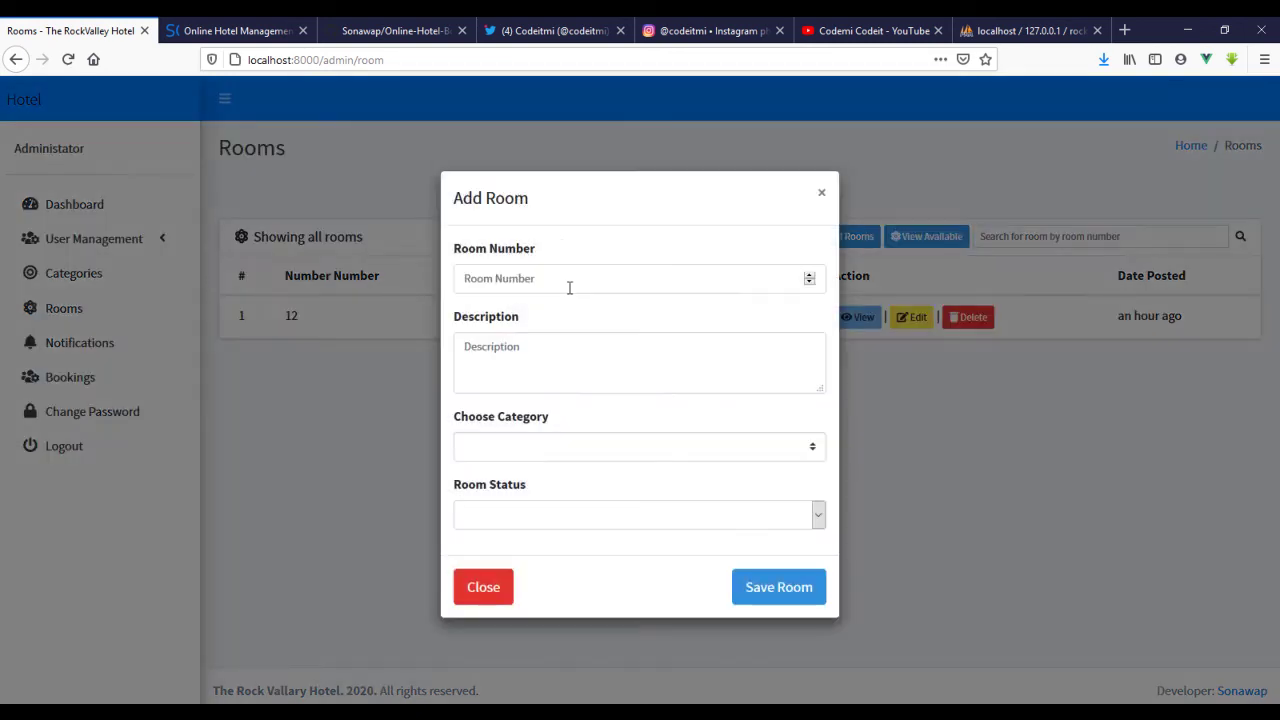
{"action": "left_click", "coordinate": [567, 278]}
{"action": "type", "text": "43"}
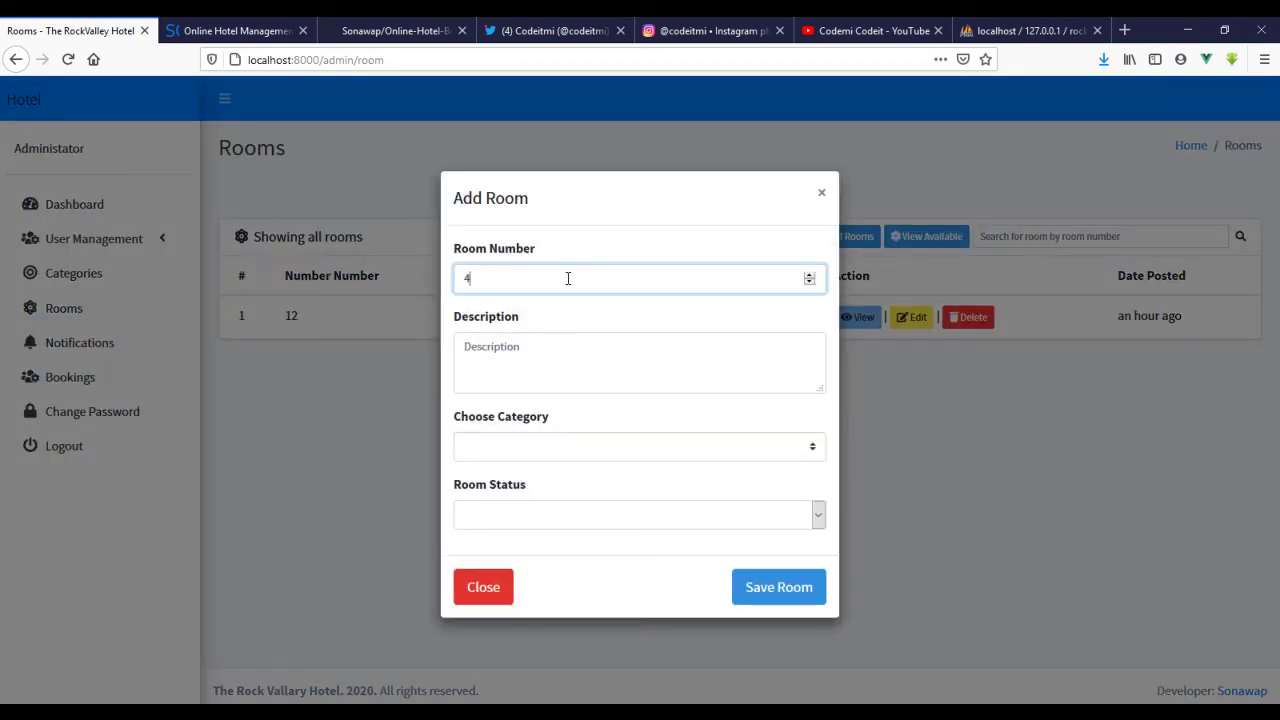
{"action": "left_click", "coordinate": [573, 348]}
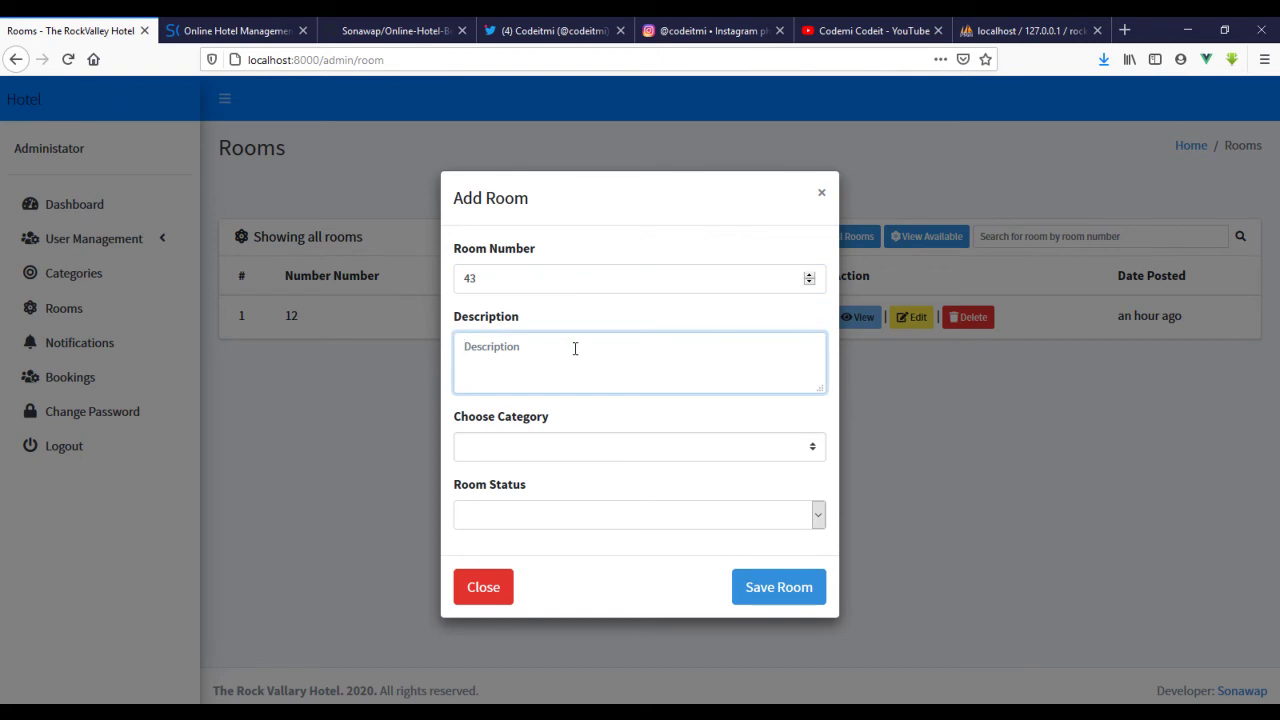
{"action": "type", "text": "this is a double standroom"}
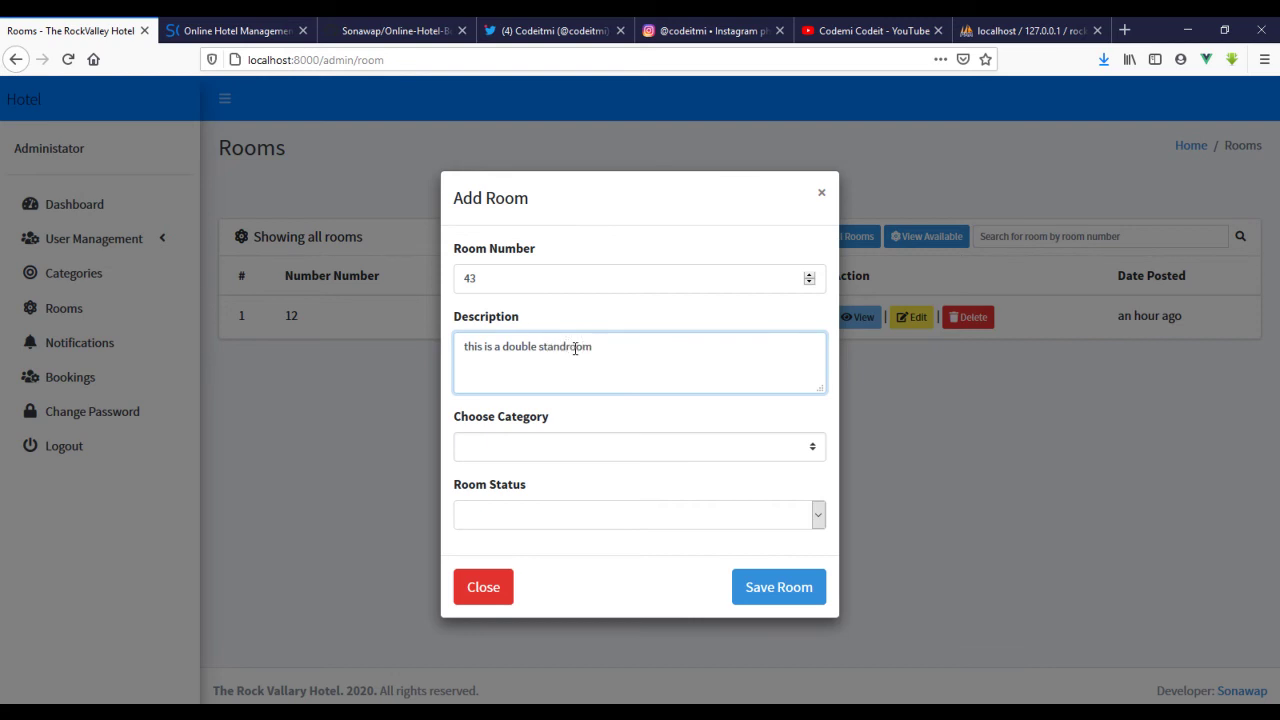
{"action": "type", "text": "ard"}
- Set room 43 to Double Standard Bedroom, status No, and save it
{"action": "left_click", "coordinate": [604, 453]}
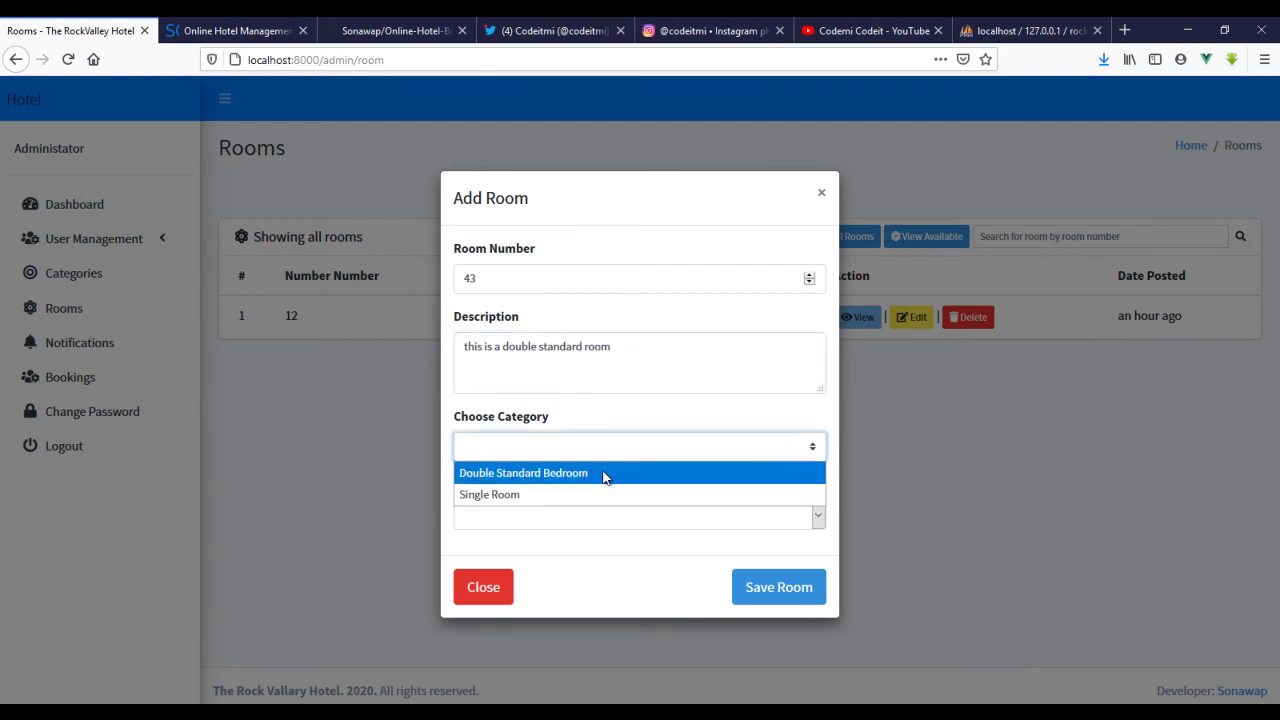
{"action": "left_click", "coordinate": [606, 474]}
{"action": "left_click", "coordinate": [638, 519]}
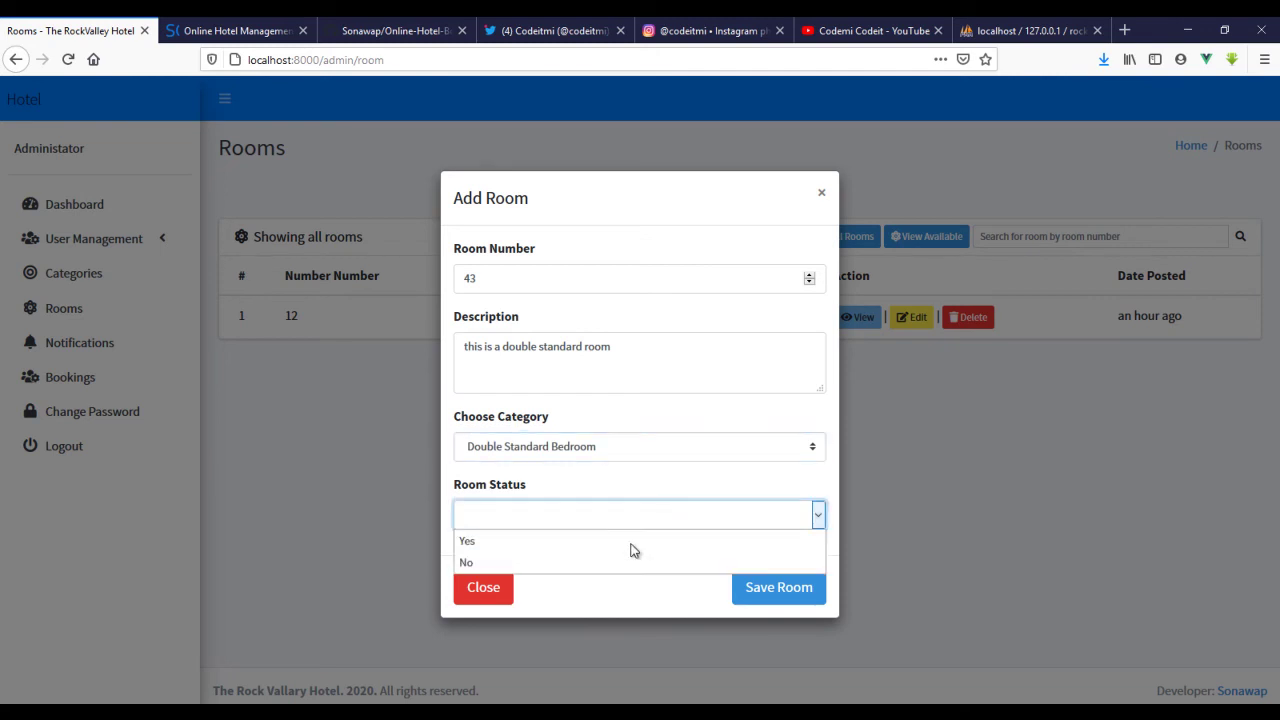
{"action": "left_click", "coordinate": [628, 558]}
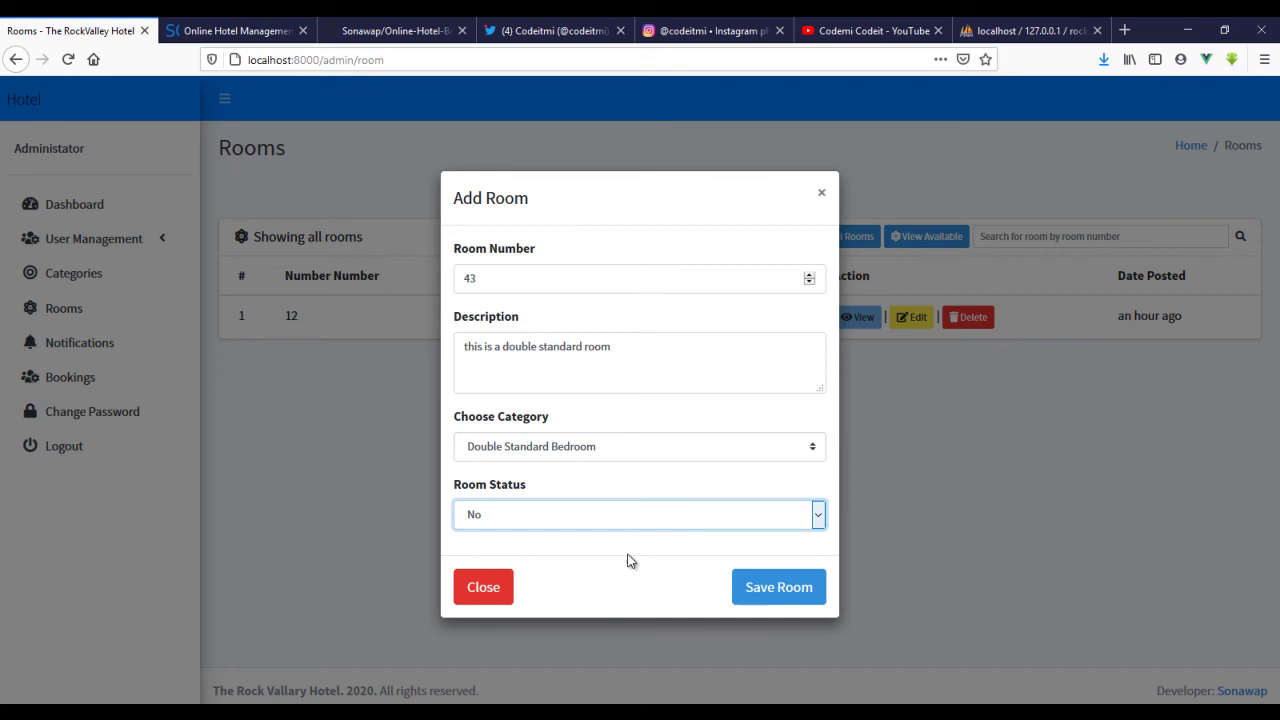
{"action": "left_click", "coordinate": [753, 580]}
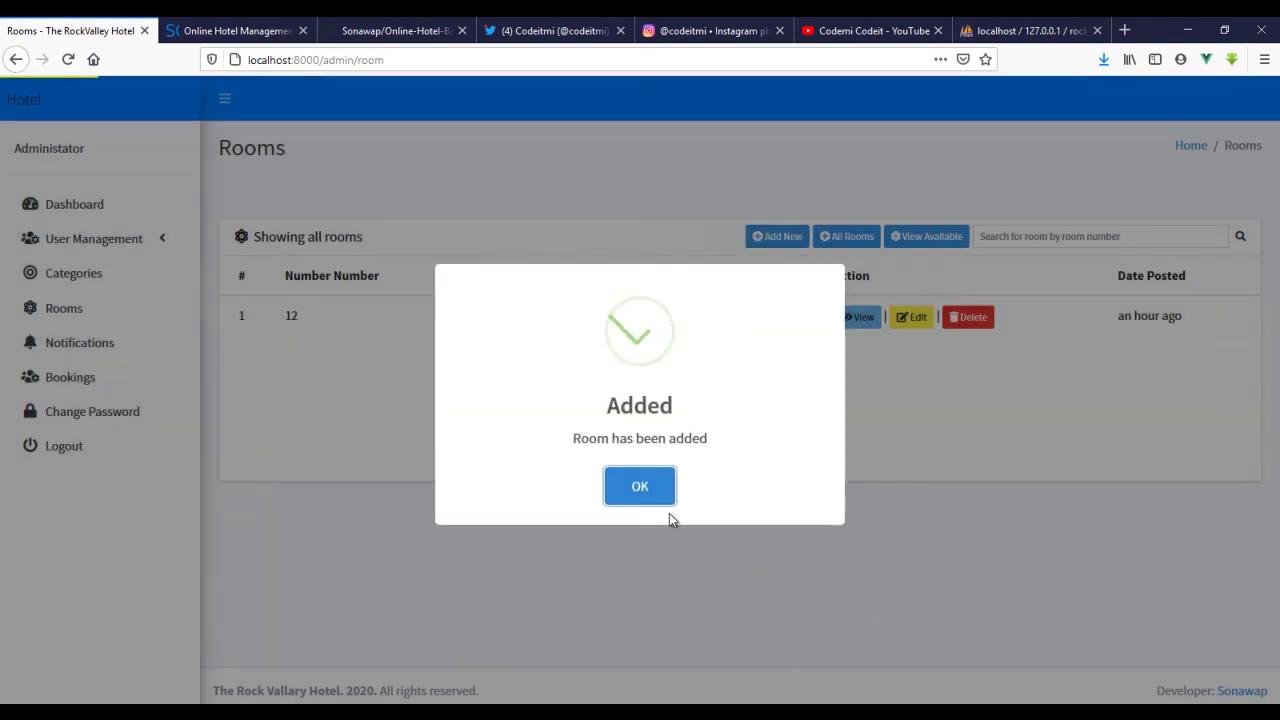
{"action": "left_click", "coordinate": [645, 494]}
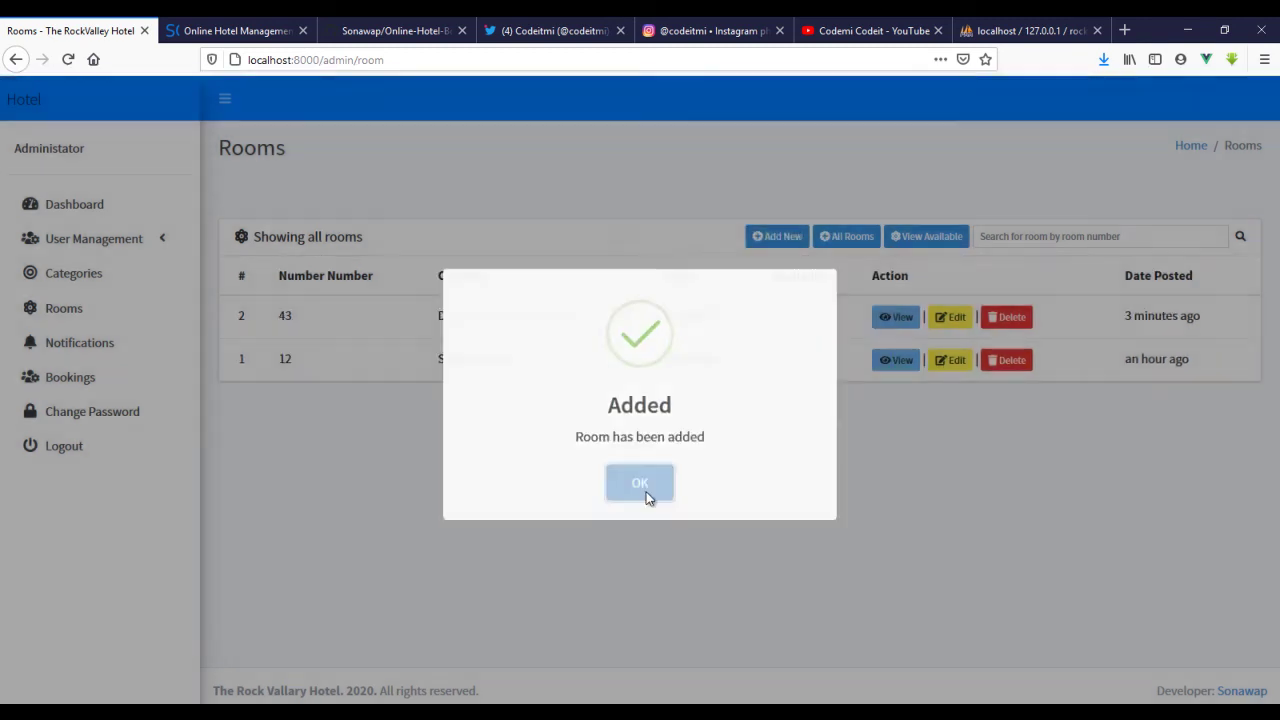
{"action": "left_click", "coordinate": [777, 236]}
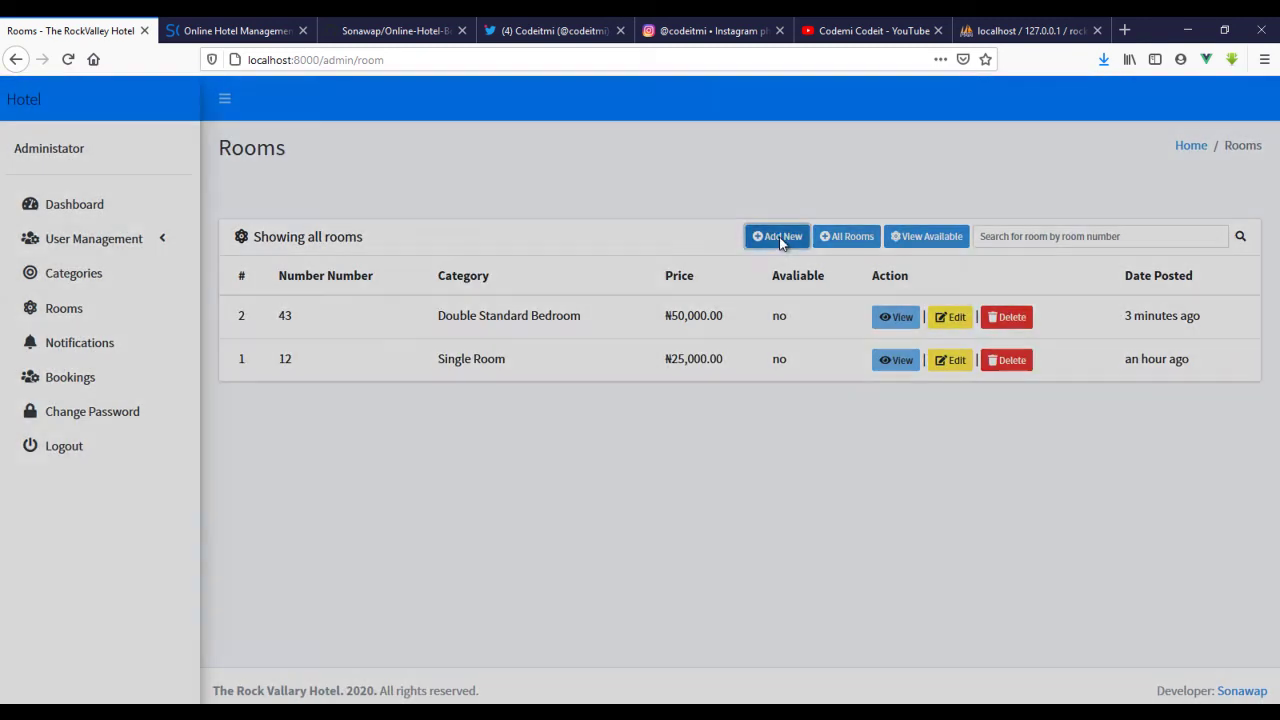
- Save room 65 as an available Double Standard Bedroom with description 'testing data'
{"action": "left_click", "coordinate": [561, 282]}
{"action": "type", "text": "65"}
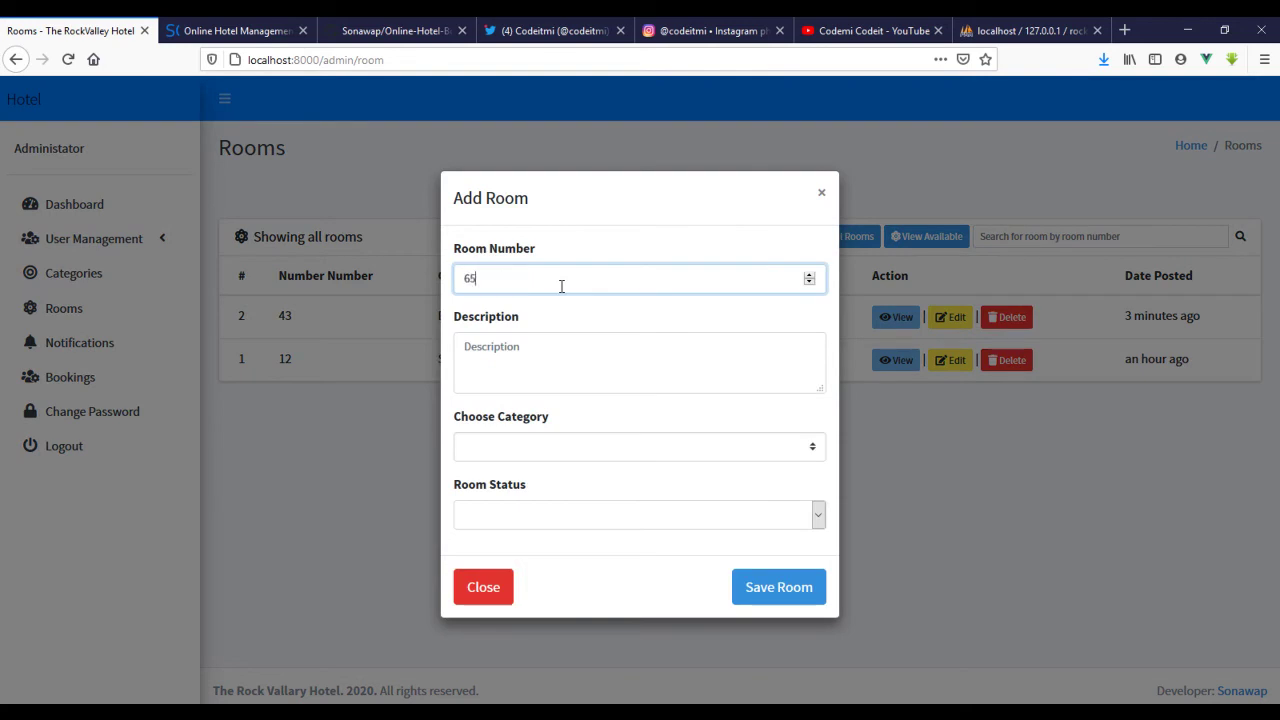
{"action": "left_click", "coordinate": [545, 363]}
{"action": "type", "text": "testing data"}
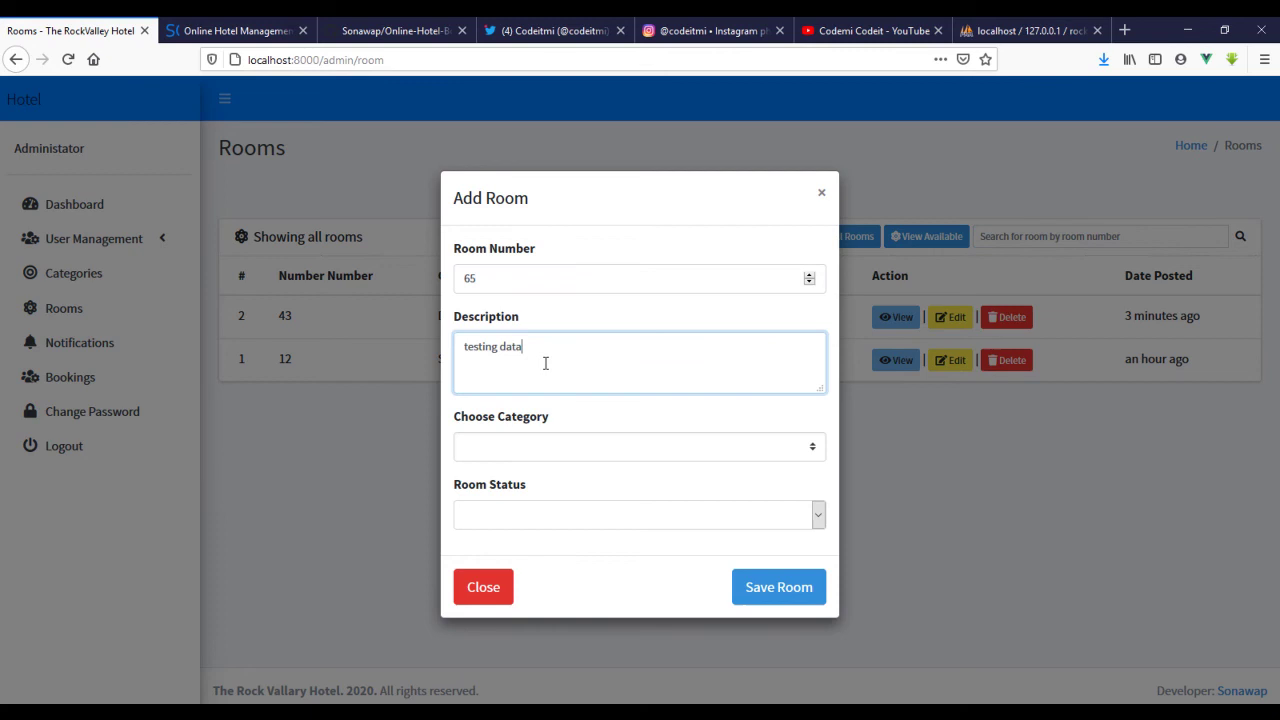
{"action": "left_click", "coordinate": [556, 446]}
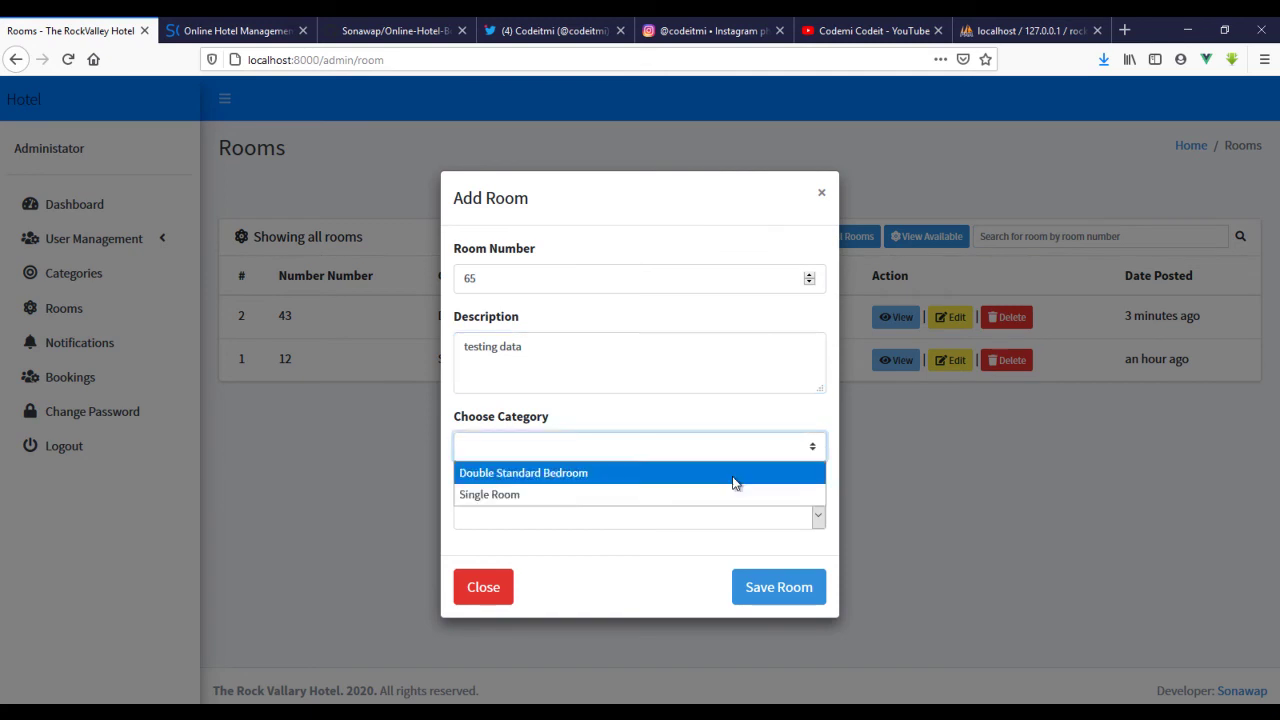
{"action": "left_click", "coordinate": [606, 474]}
{"action": "left_click", "coordinate": [810, 518]}
{"action": "left_click", "coordinate": [712, 541]}
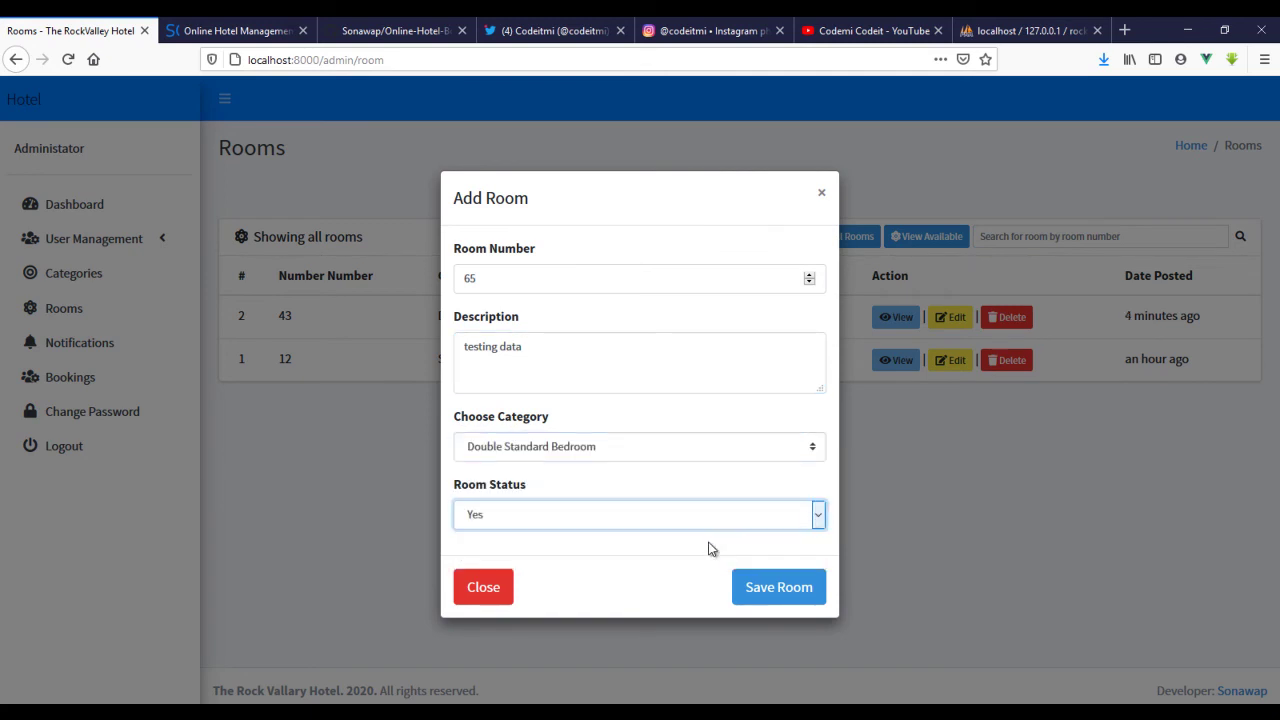
{"action": "left_click", "coordinate": [777, 587]}
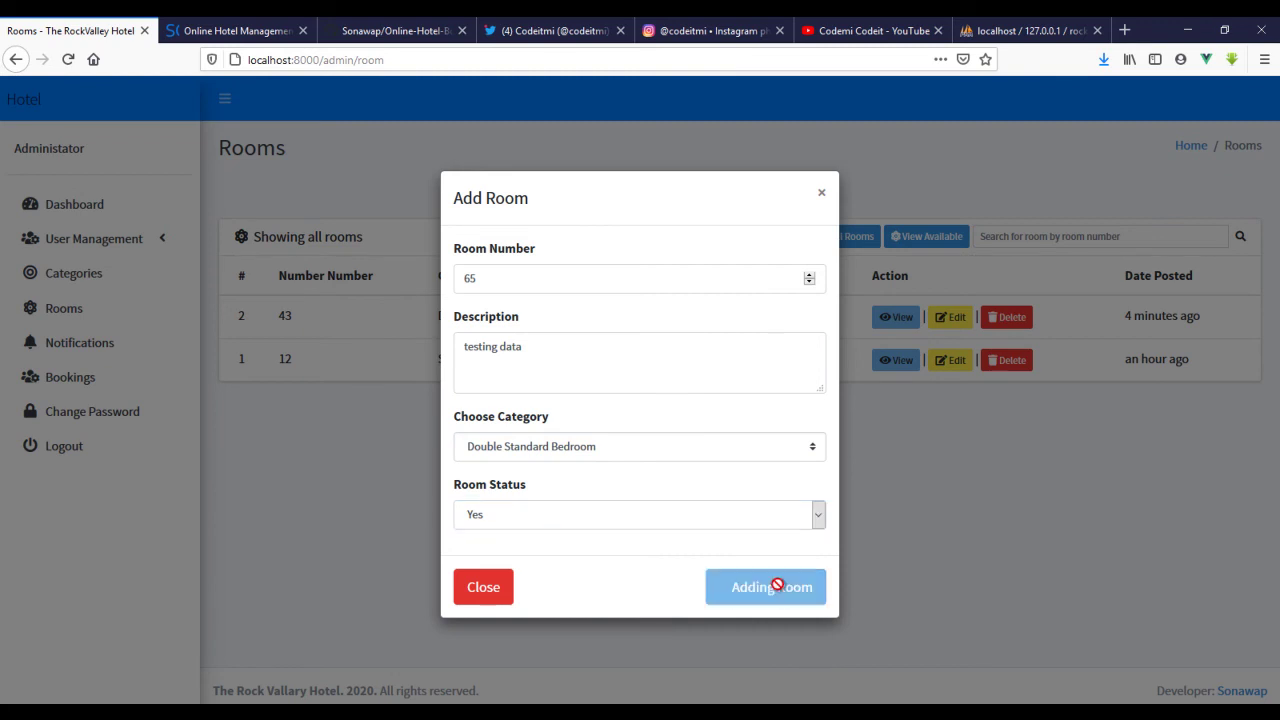
{"action": "left_click", "coordinate": [658, 487]}
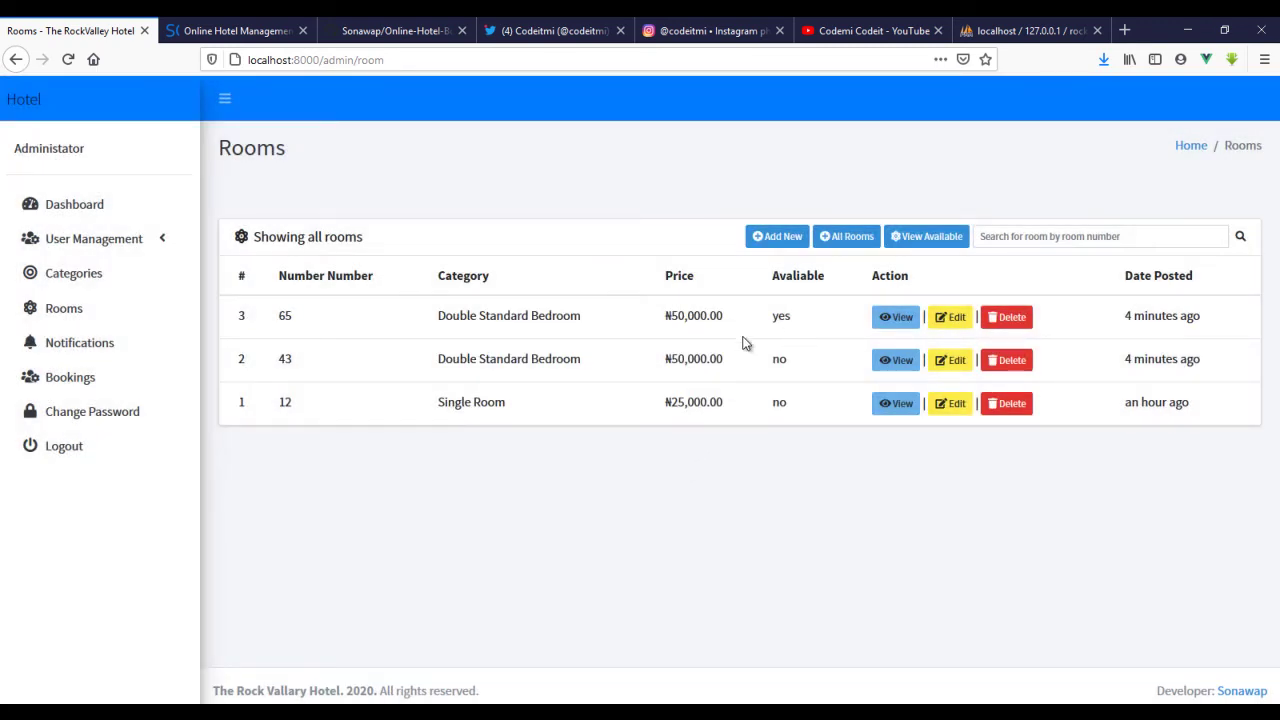
- Compare rooms 65 and 43, then delete room 43 with 'Yes, Remove it!'
{"action": "left_click_drag", "start_coordinate": [436, 318], "coordinate": [578, 302]}
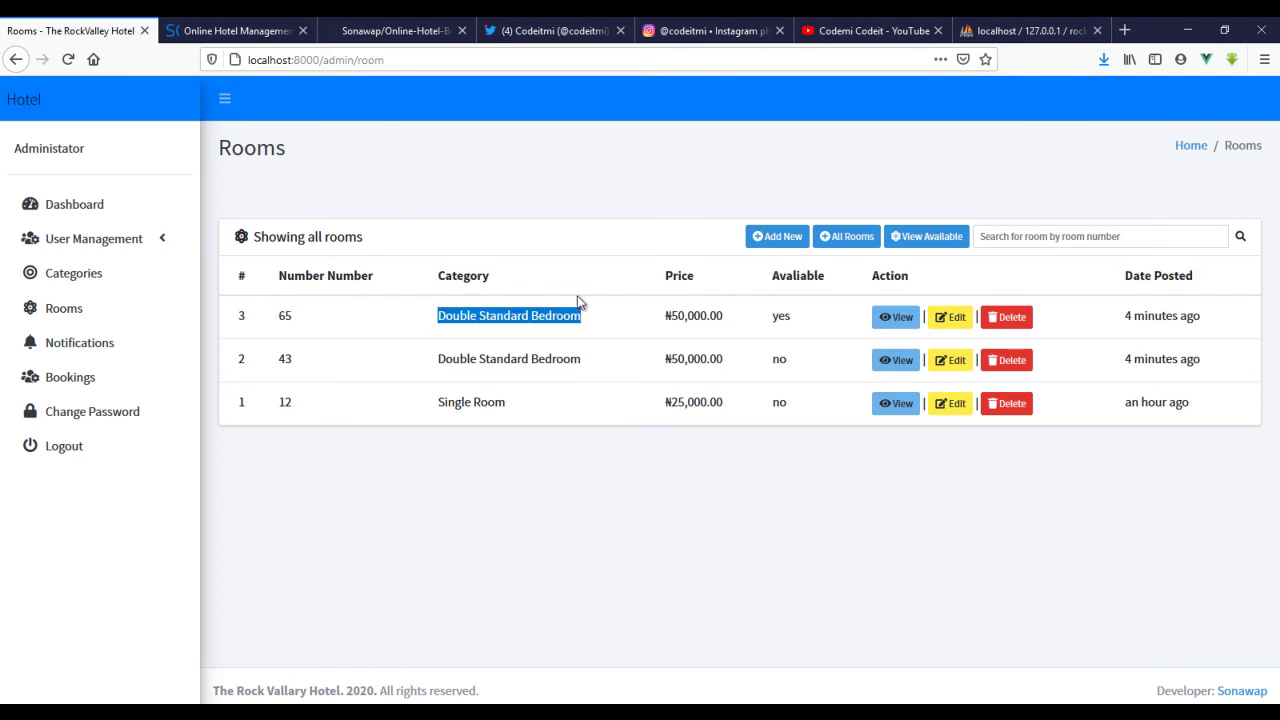
{"action": "left_click_drag", "start_coordinate": [590, 363], "coordinate": [422, 360]}
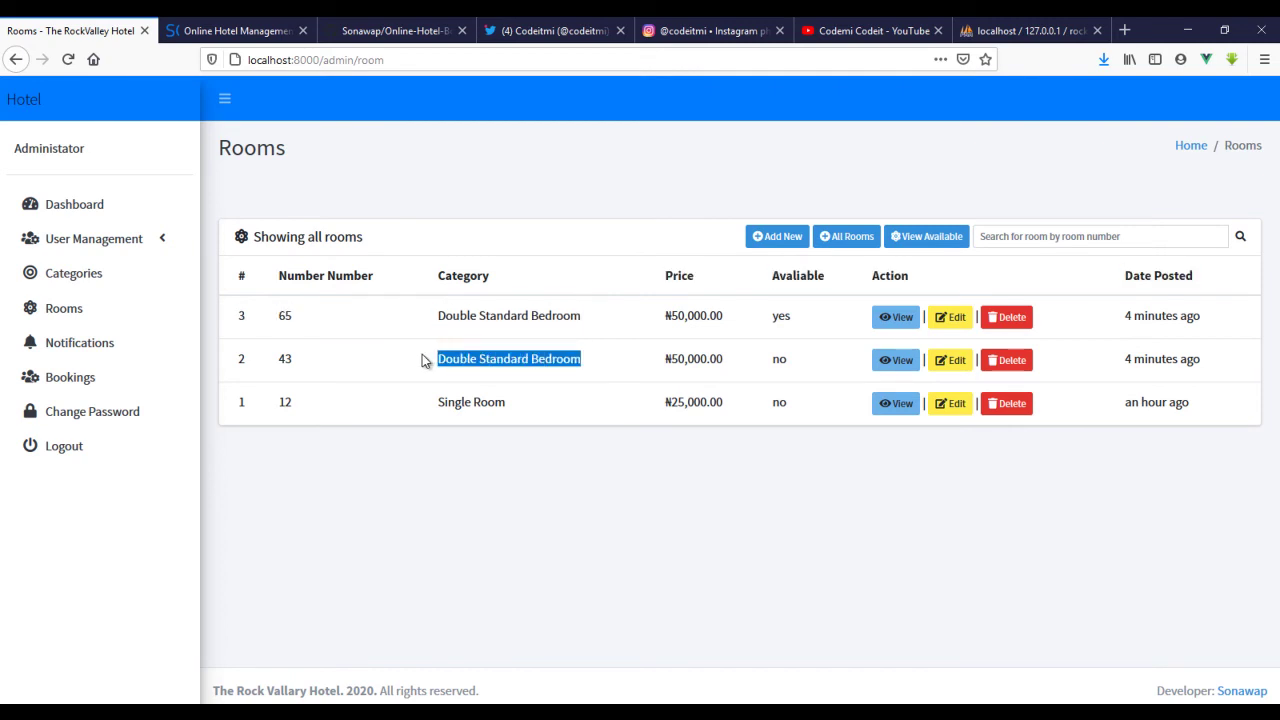
{"action": "left_click_drag", "start_coordinate": [785, 317], "coordinate": [816, 328]}
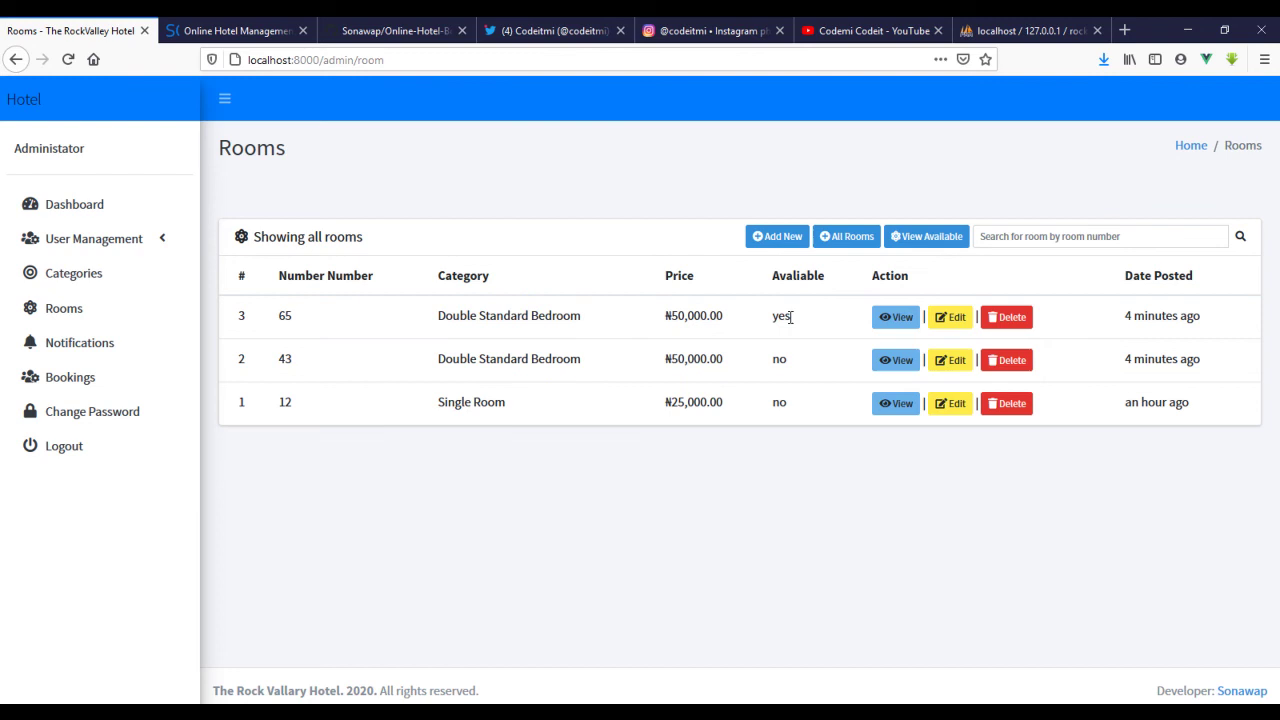
{"action": "left_click_drag", "start_coordinate": [773, 366], "coordinate": [791, 366]}
{"action": "left_click", "coordinate": [1016, 366]}
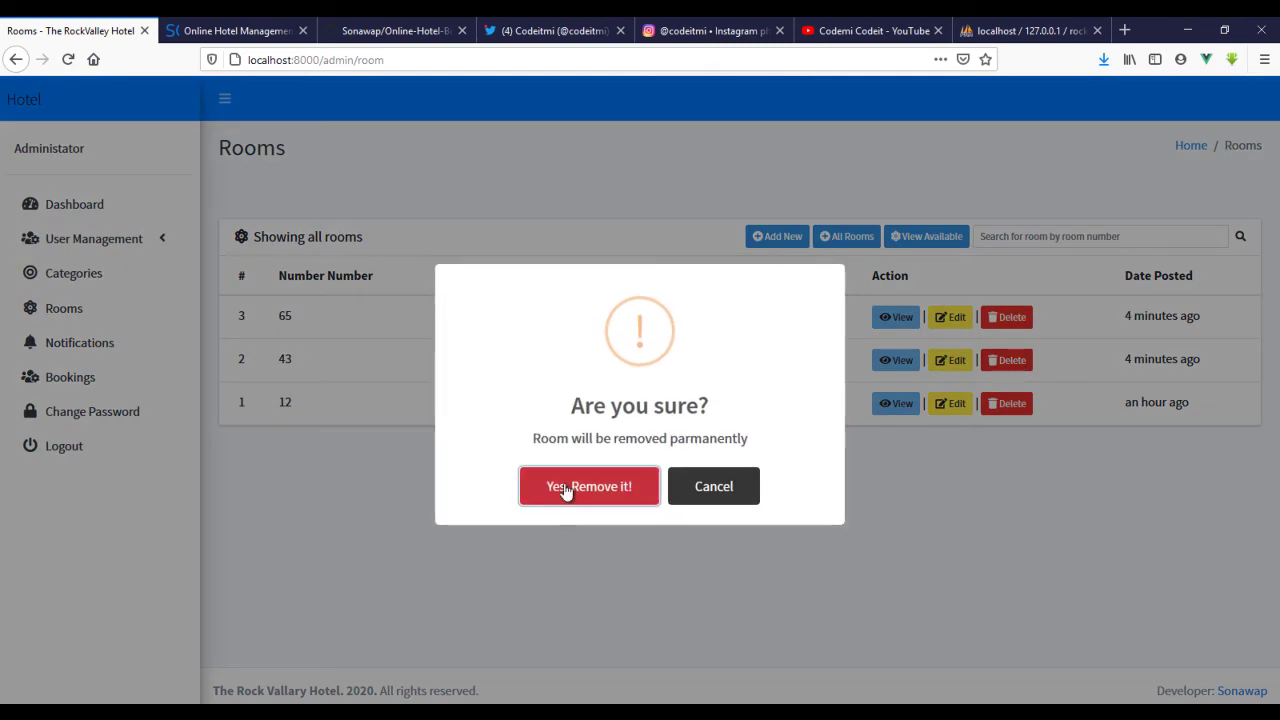
{"action": "left_click", "coordinate": [614, 500]}
{"action": "left_click", "coordinate": [622, 495]}
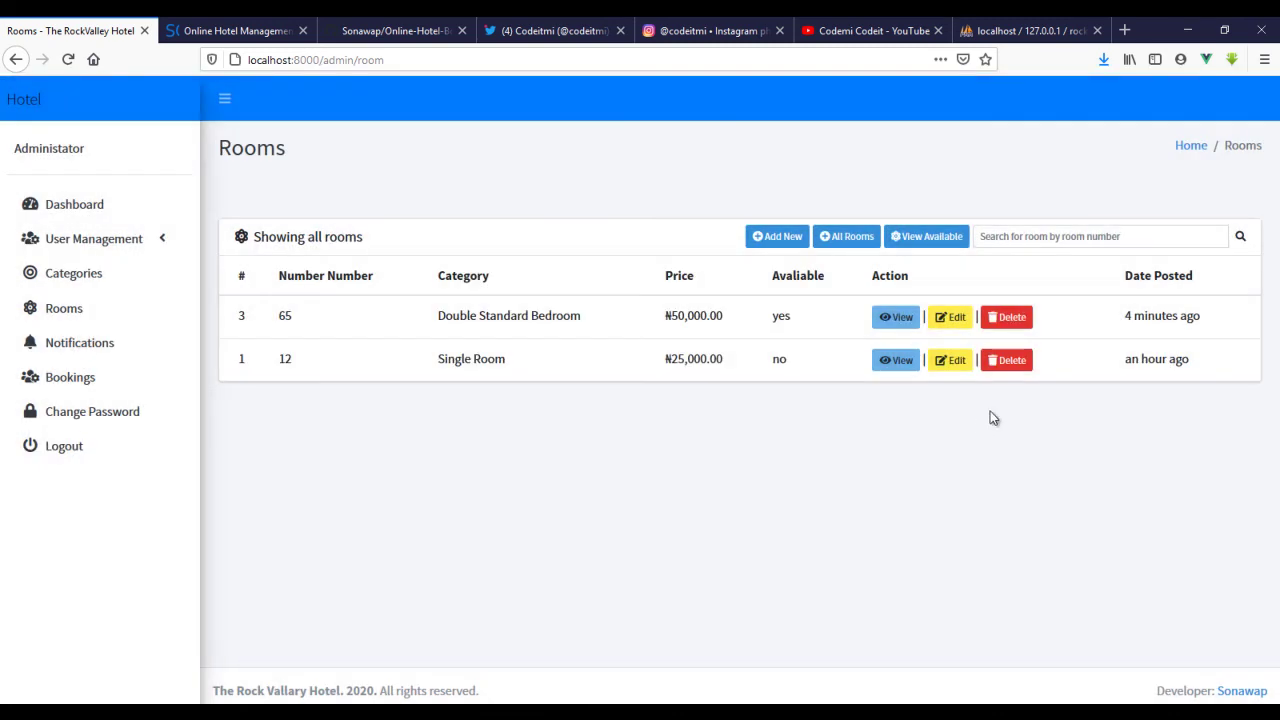
- Open and close room 65's edit form and details view without changes
{"action": "left_click", "coordinate": [952, 317]}
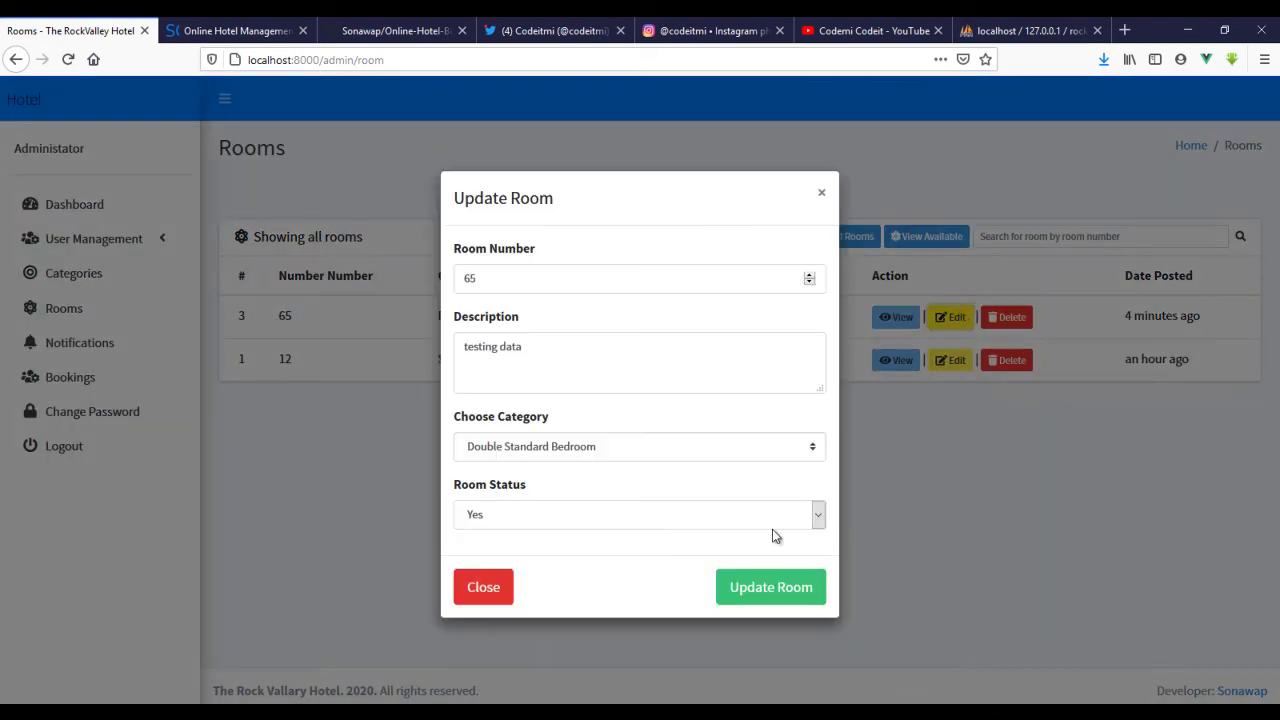
{"action": "left_click", "coordinate": [486, 590]}
{"action": "left_click", "coordinate": [897, 317]}
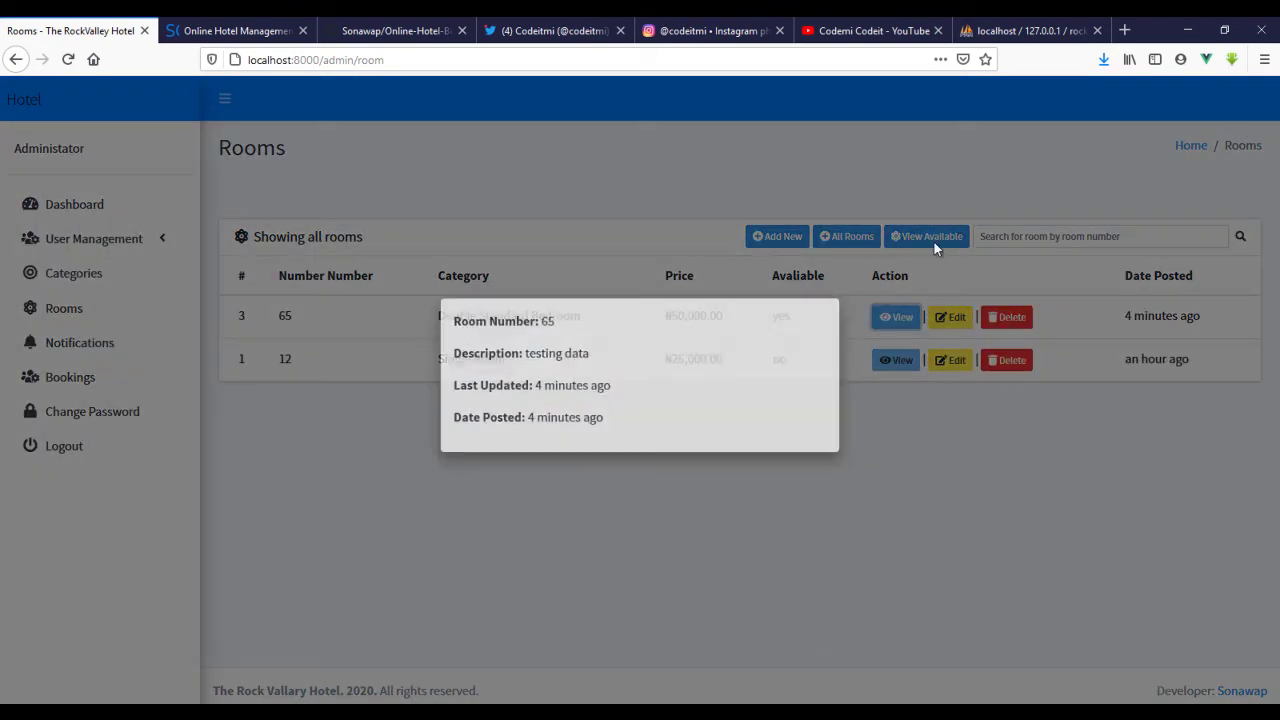
{"action": "left_click", "coordinate": [787, 534]}
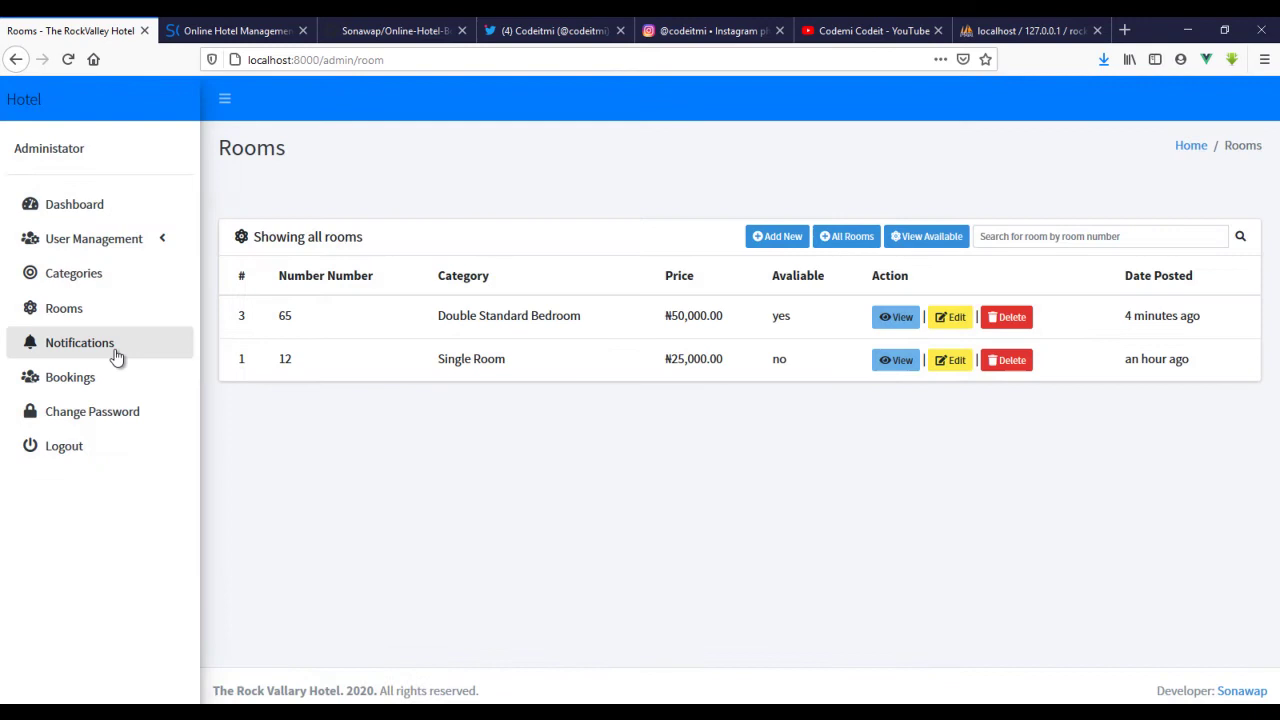
- Mark all 42 notifications as read on the Notifications page, then go to Bookings
{"action": "left_click", "coordinate": [84, 355]}
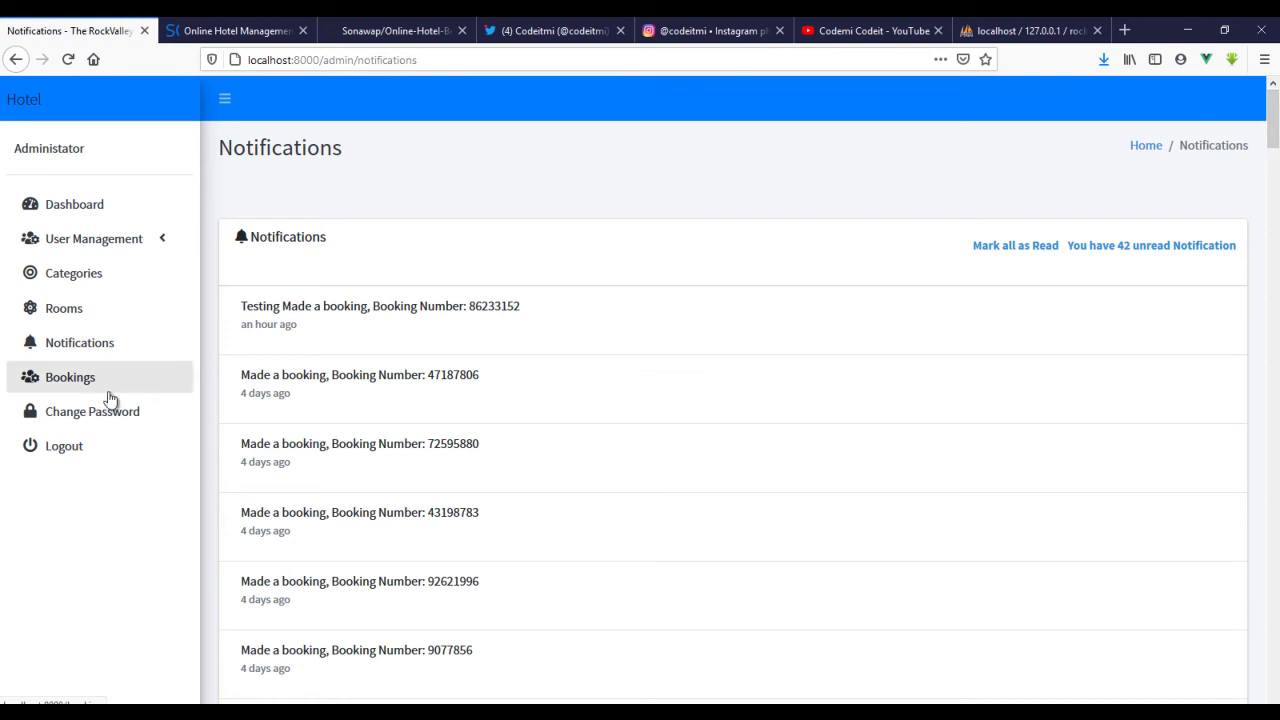
{"action": "scroll", "coordinate": [1146, 329], "scroll_direction": "down", "scroll_amount": 6}
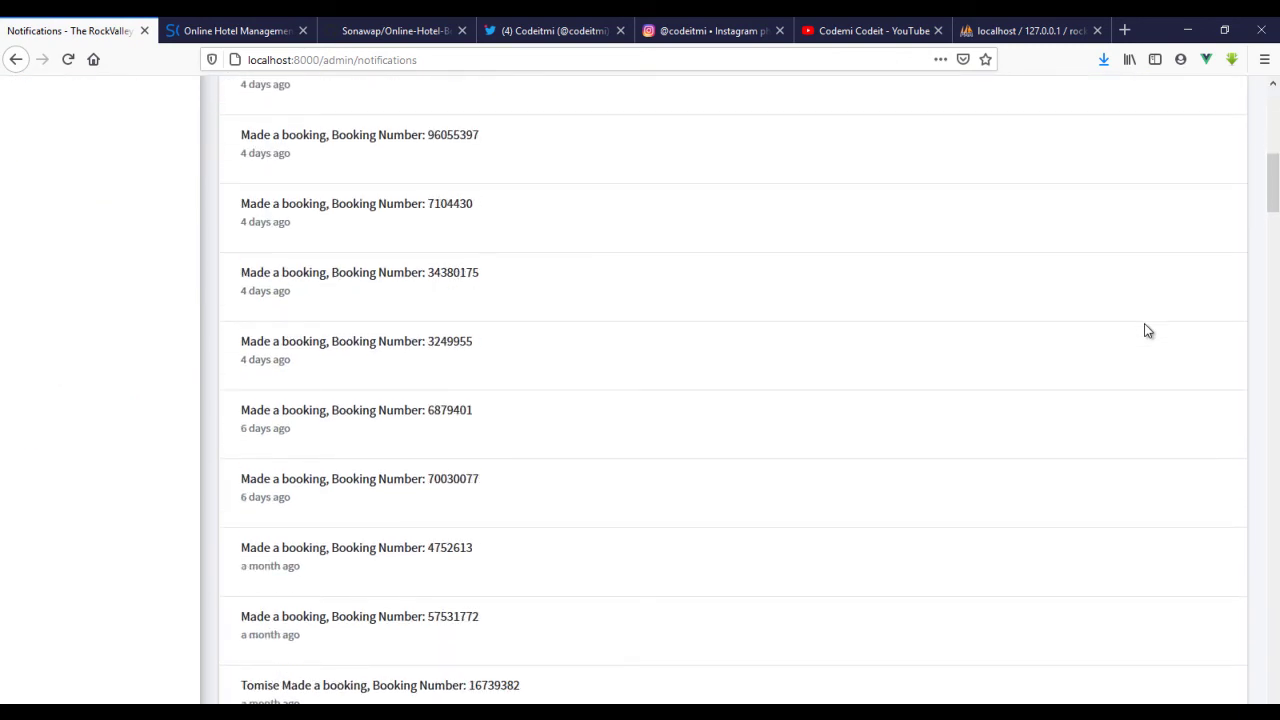
{"action": "scroll", "coordinate": [1146, 329], "scroll_direction": "up", "scroll_amount": 7}
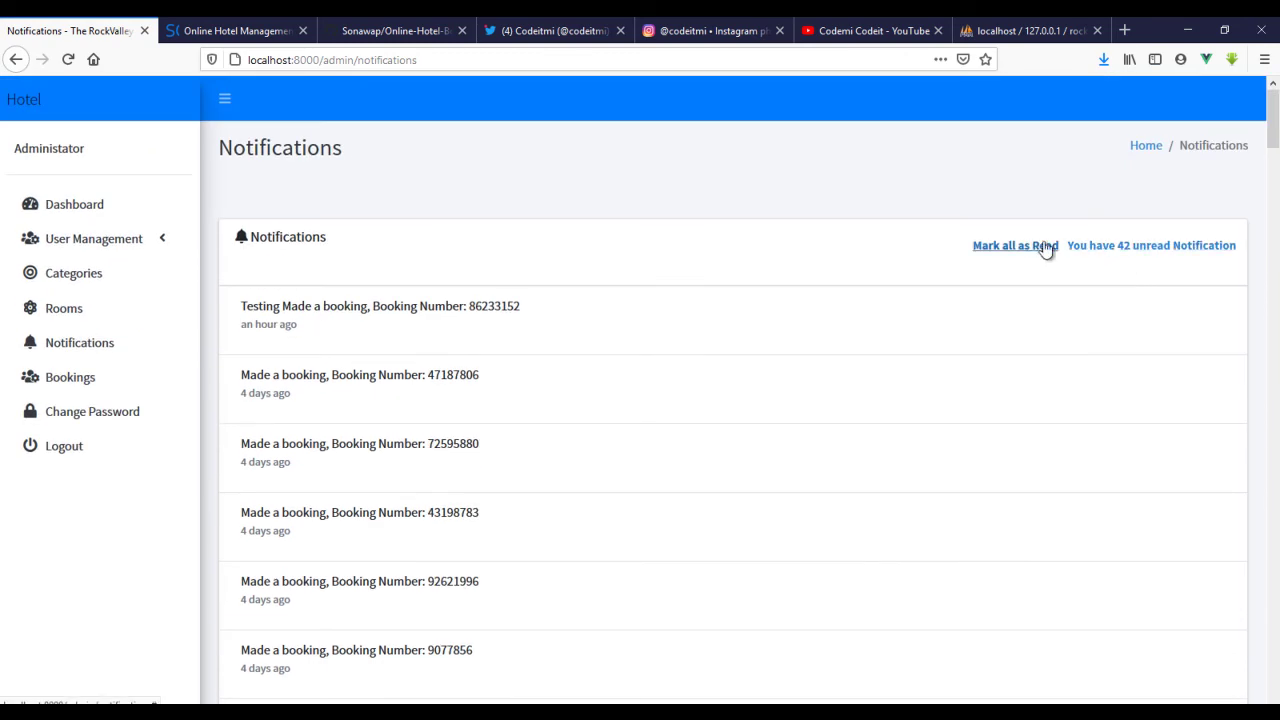
{"action": "left_click", "coordinate": [1045, 248]}
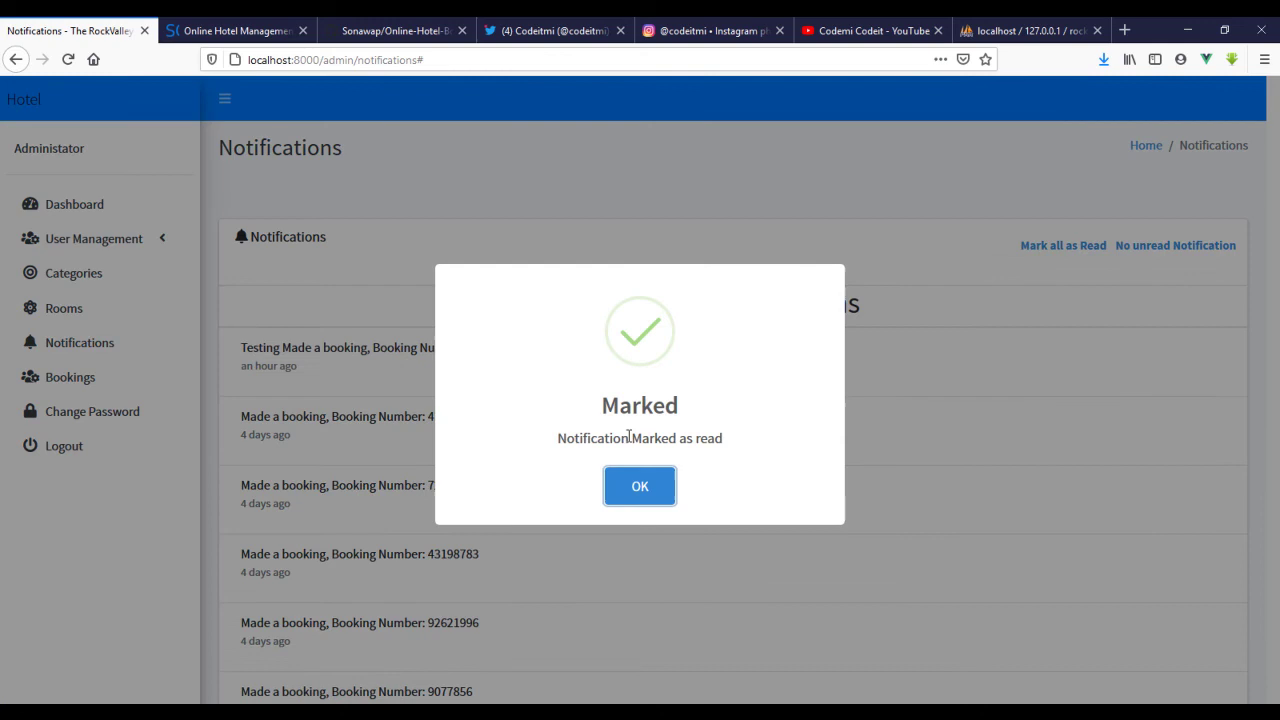
{"action": "left_click", "coordinate": [636, 487]}
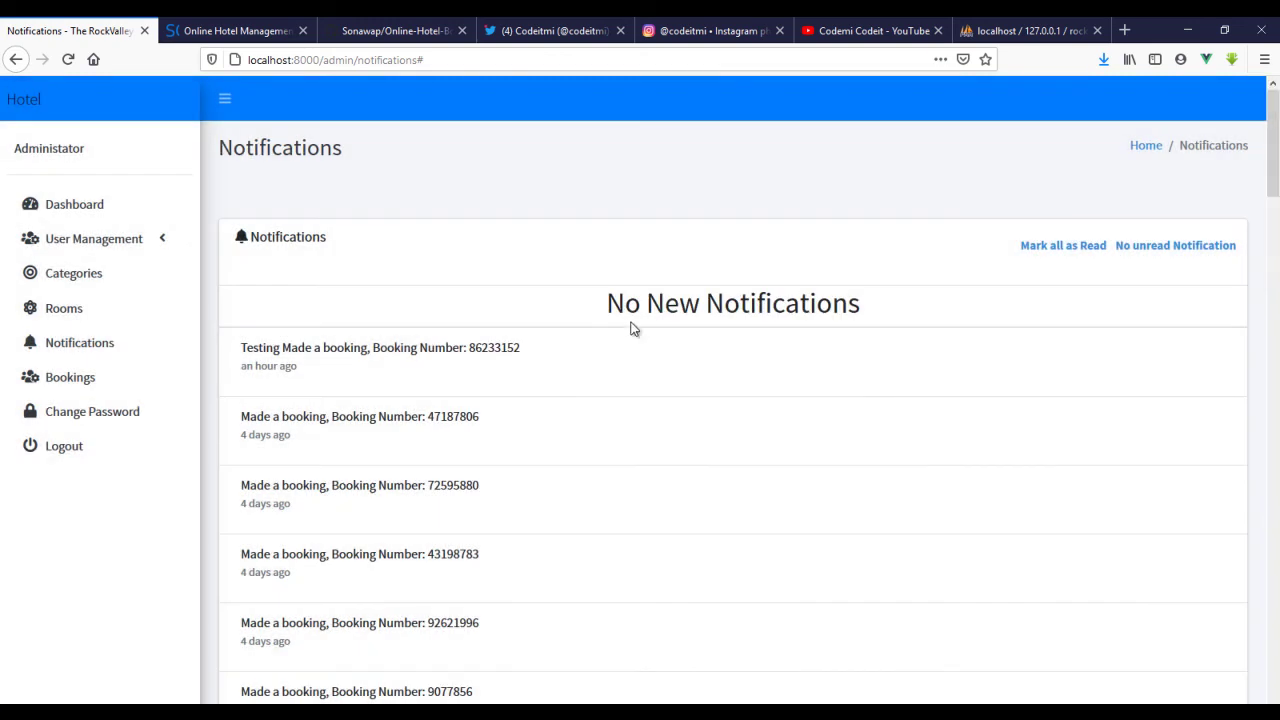
{"action": "left_click_drag", "start_coordinate": [597, 307], "coordinate": [860, 305]}
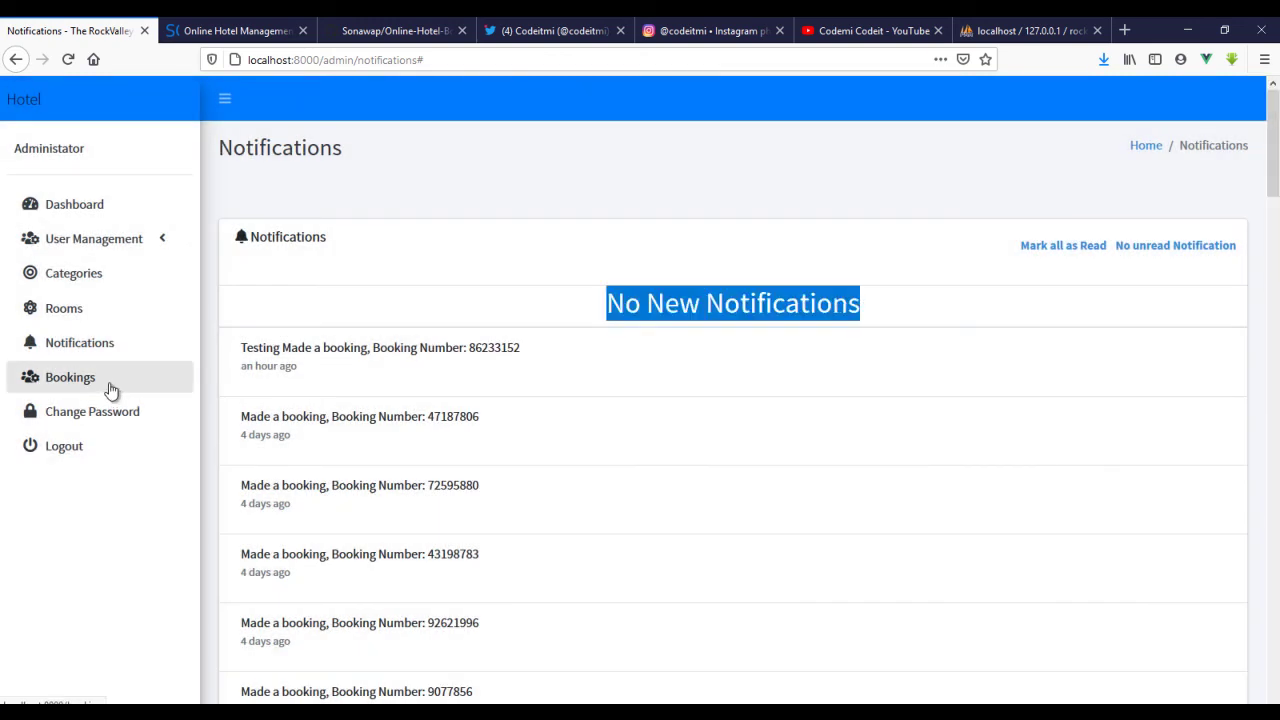
{"action": "left_click", "coordinate": [110, 390]}
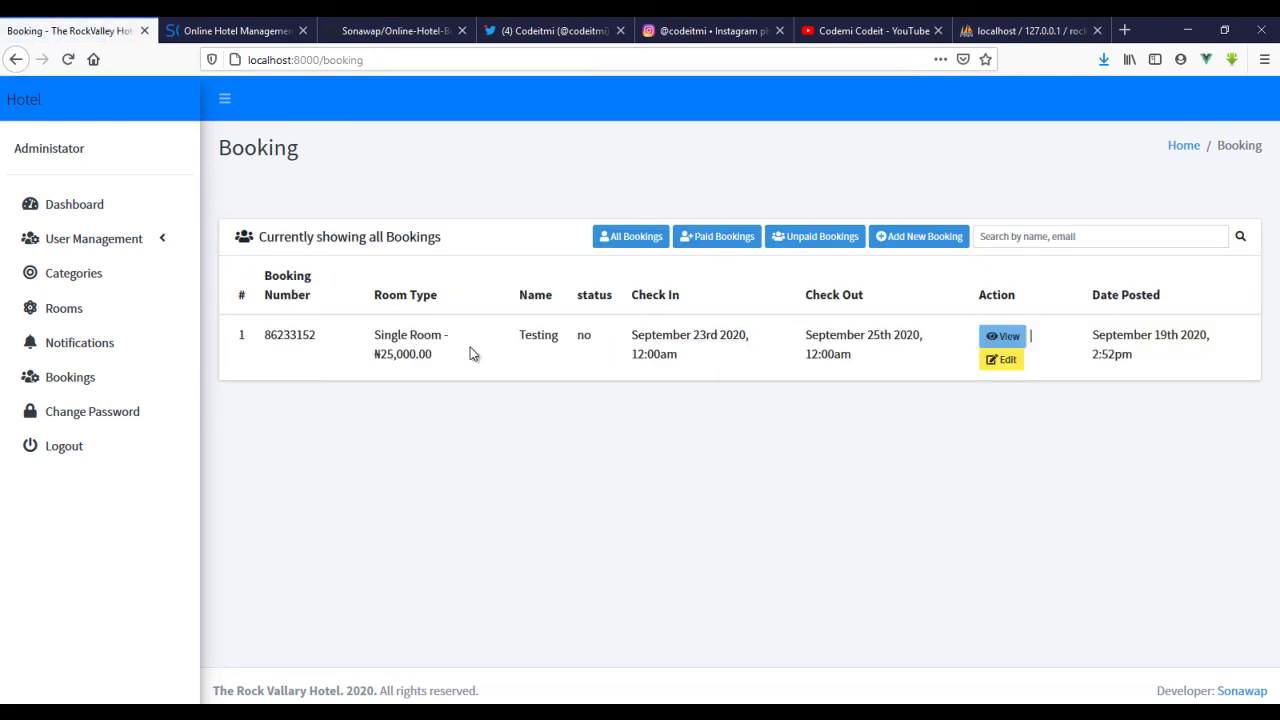
- Filter bookings by Paid, then Unpaid, confirming the Single Room booking is unpaid
{"action": "left_click_drag", "start_coordinate": [374, 337], "coordinate": [448, 359]}
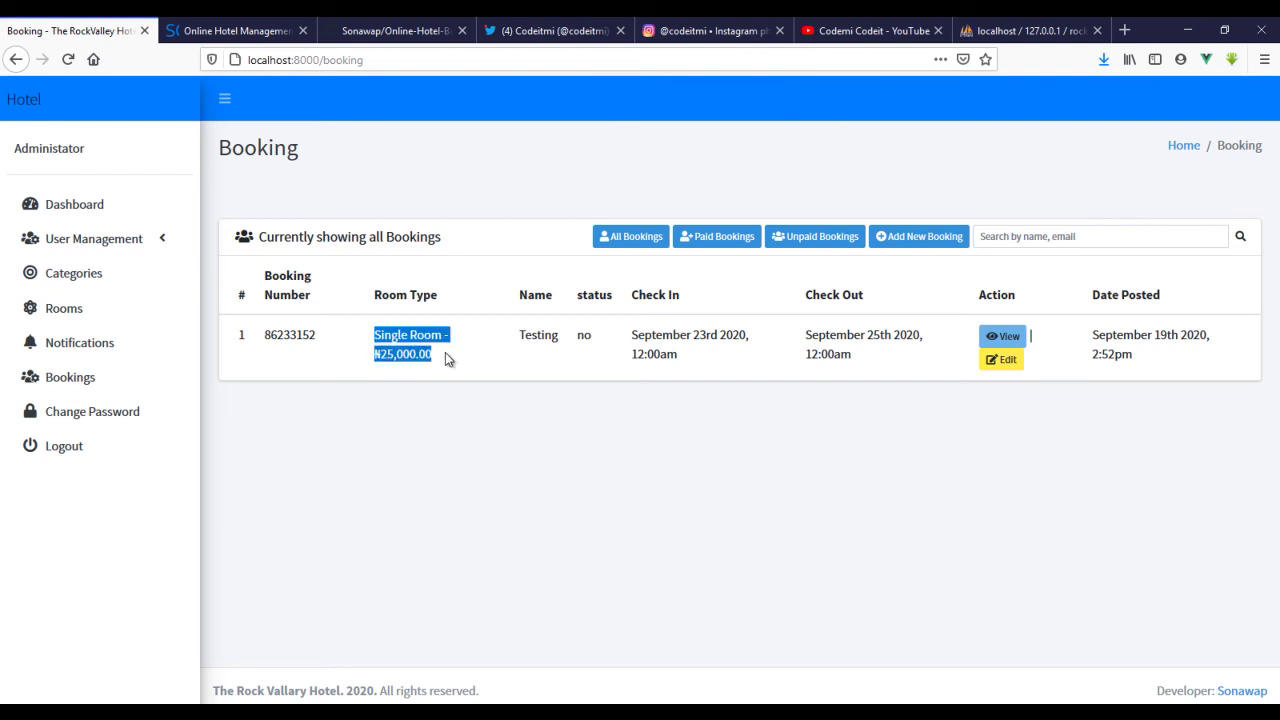
{"action": "left_click", "coordinate": [740, 240]}
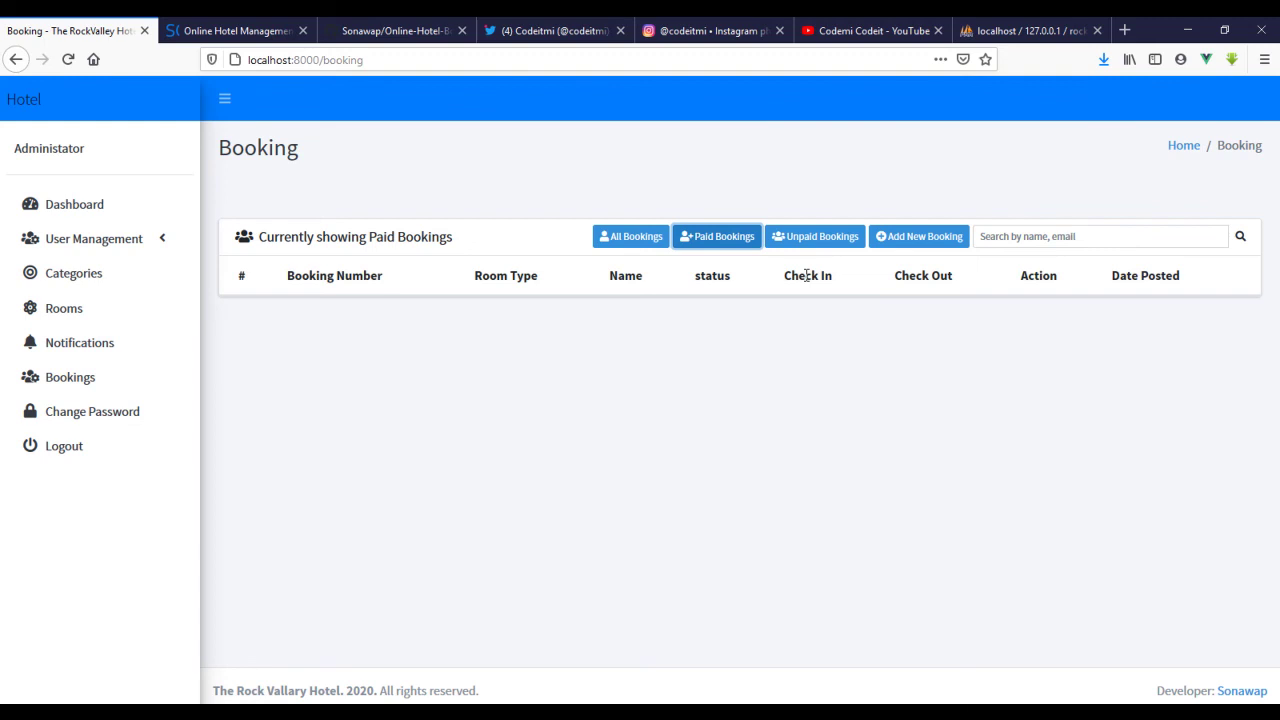
{"action": "left_click", "coordinate": [816, 242]}
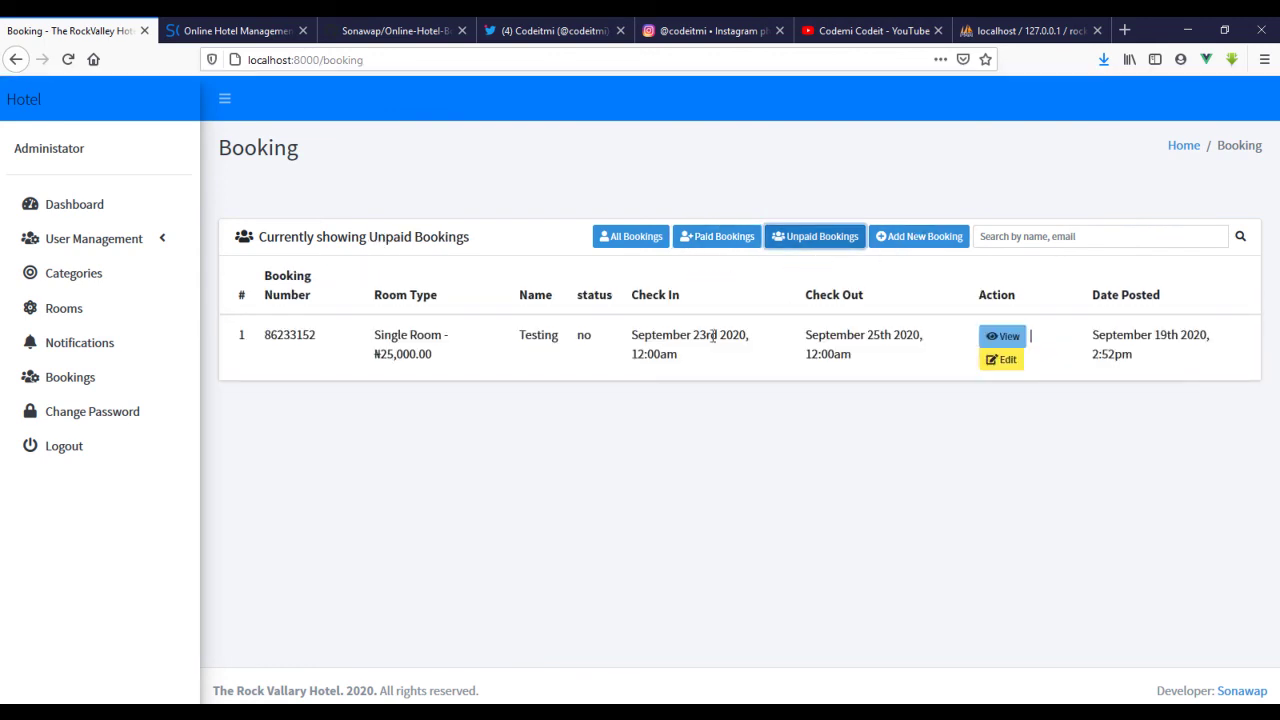
{"action": "left_click_drag", "start_coordinate": [598, 341], "coordinate": [576, 341]}
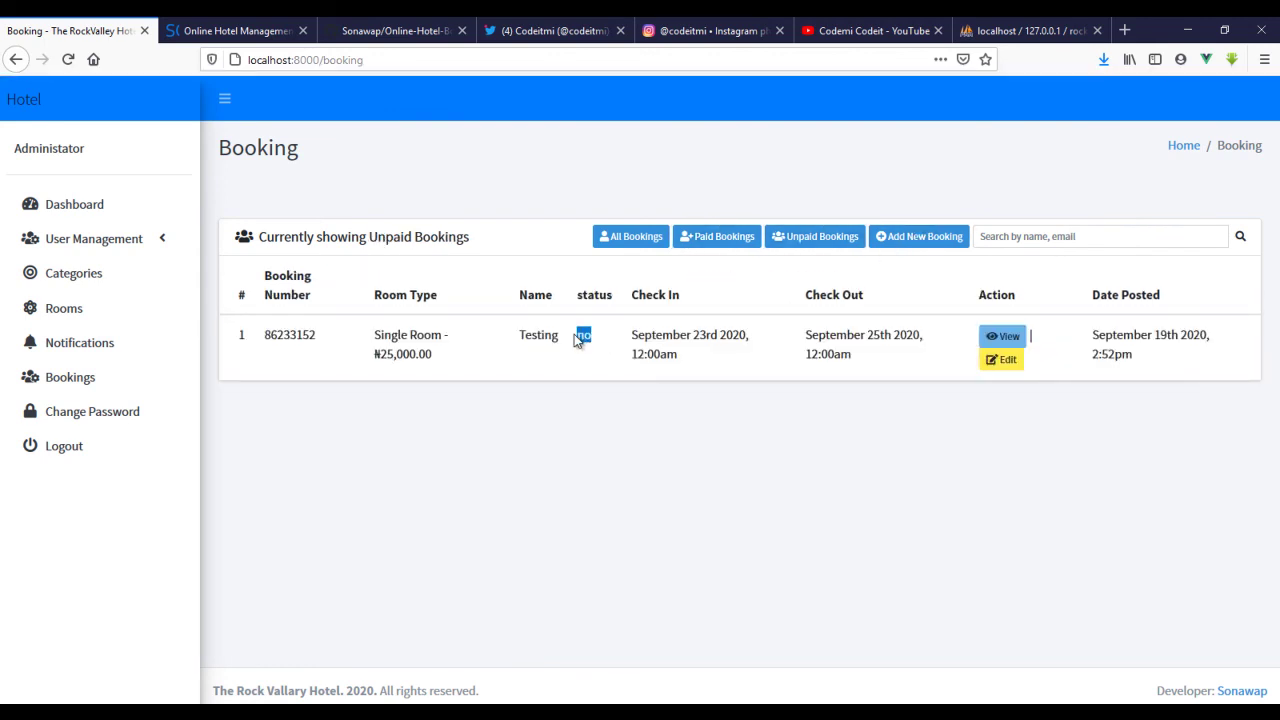
{"action": "left_click", "coordinate": [897, 240]}
- Enter title Mr plus the guest's name, e-mail and phone number
{"action": "left_click", "coordinate": [564, 205]}
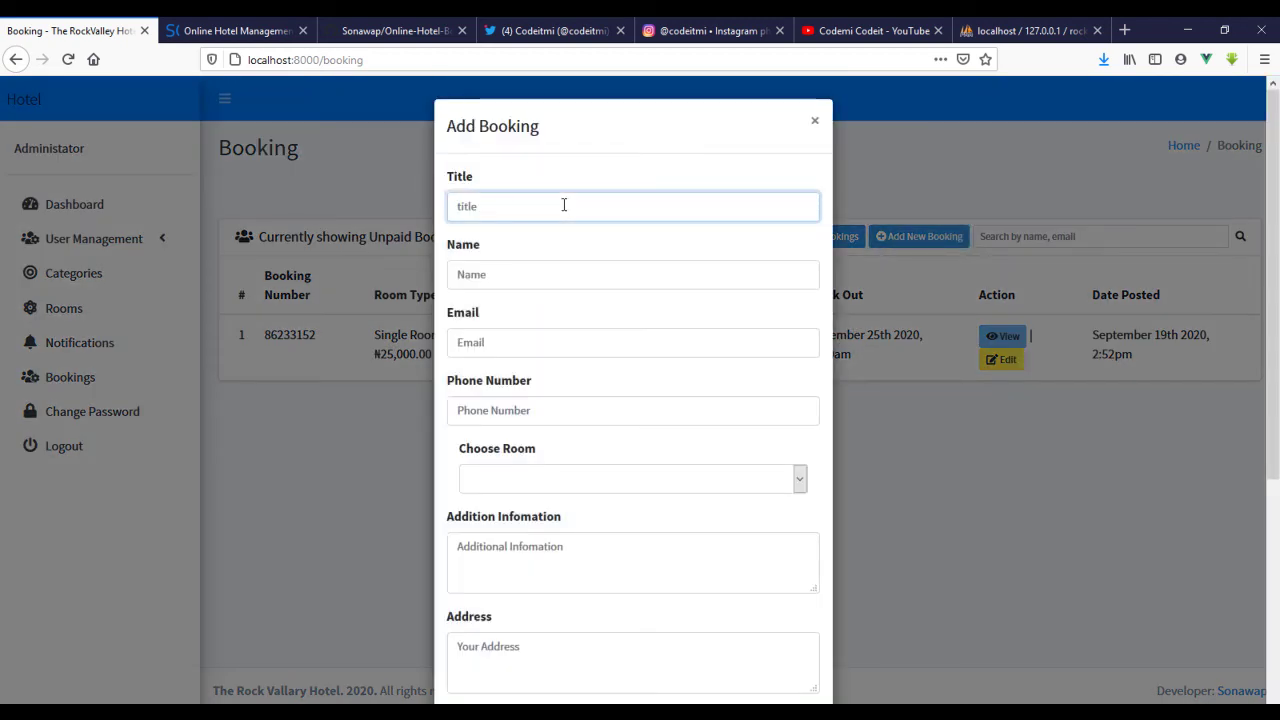
{"action": "type", "text": "Mr"}
{"action": "key", "text": "Tab"}
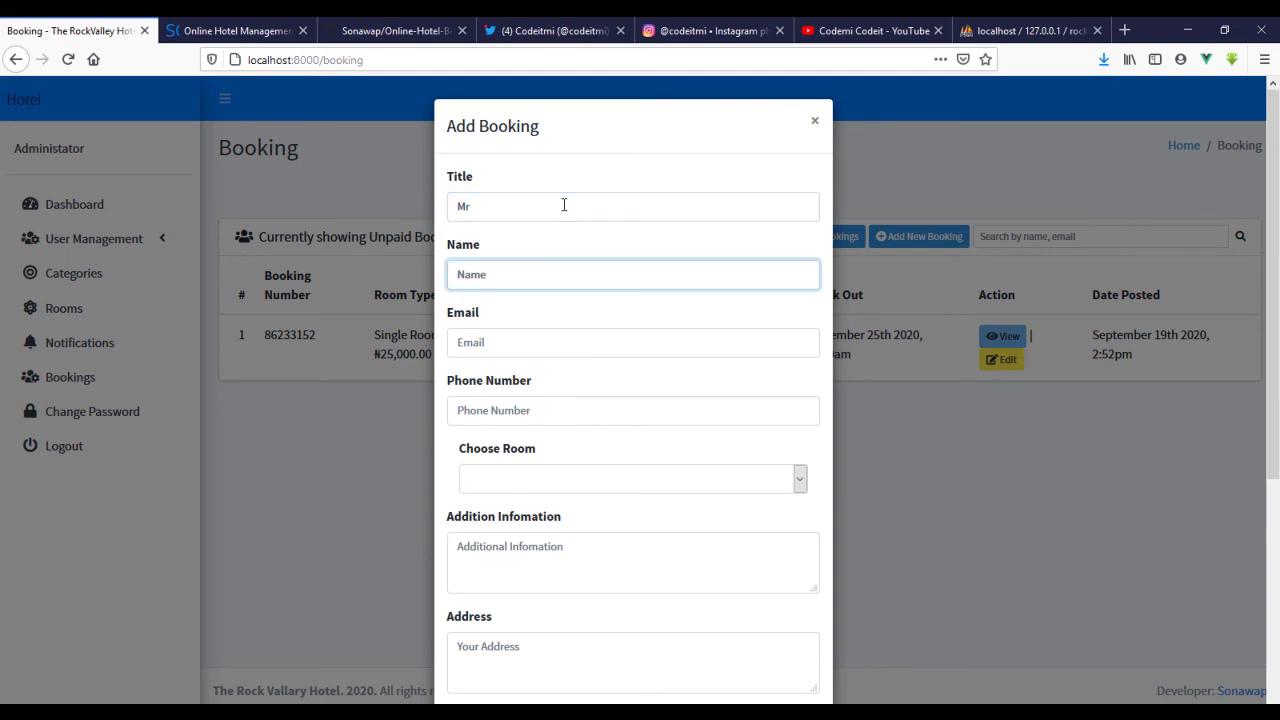
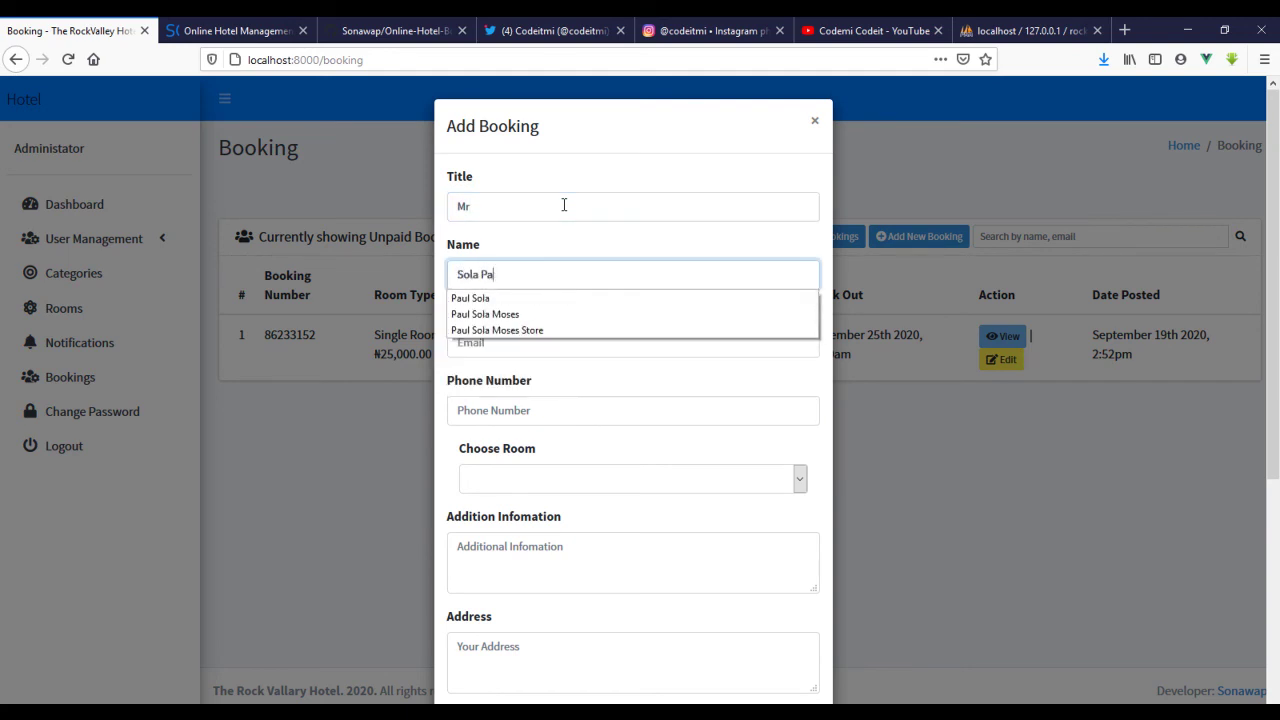
{"action": "key", "text": "Tab"}
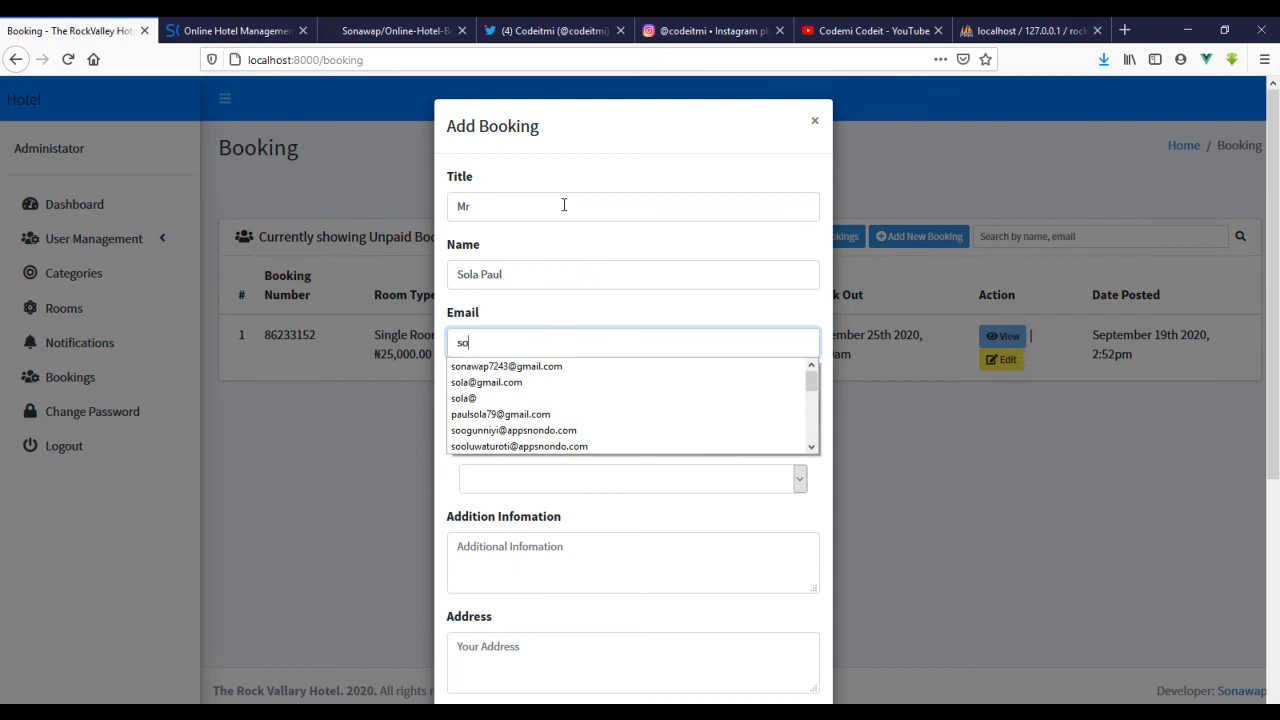
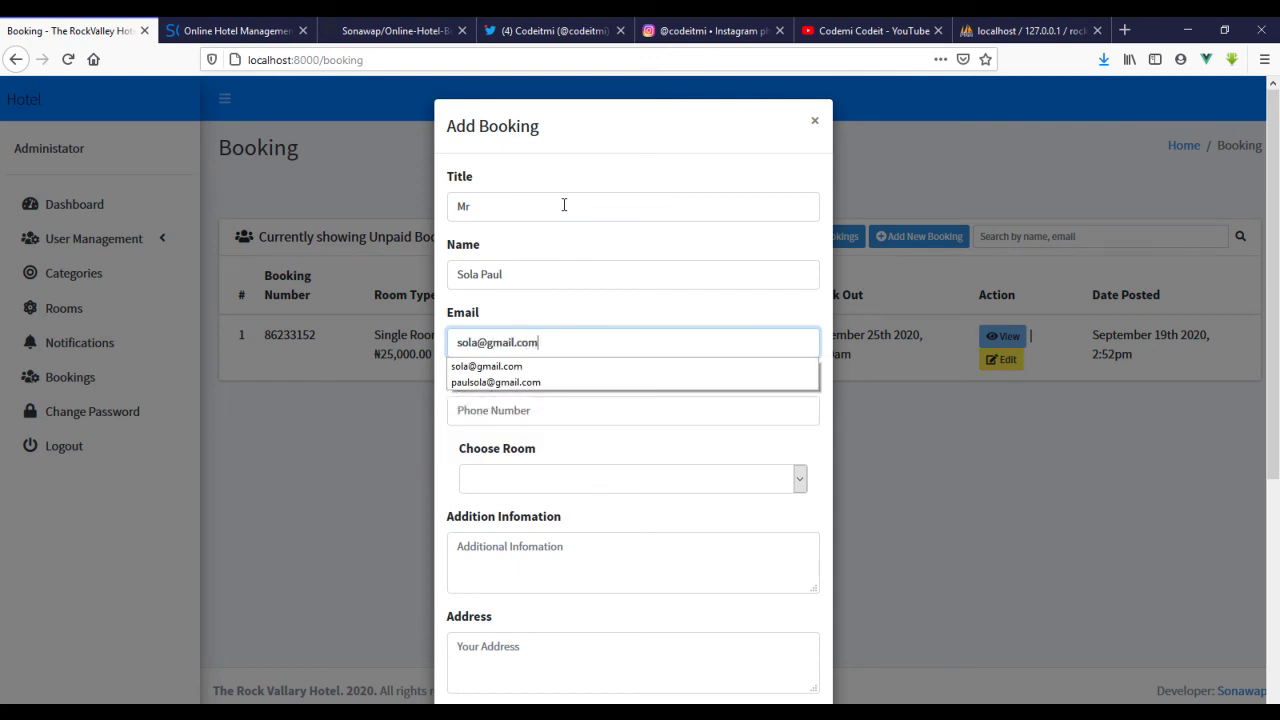
{"action": "key", "text": "Tab"}
{"action": "type", "text": "07403"}
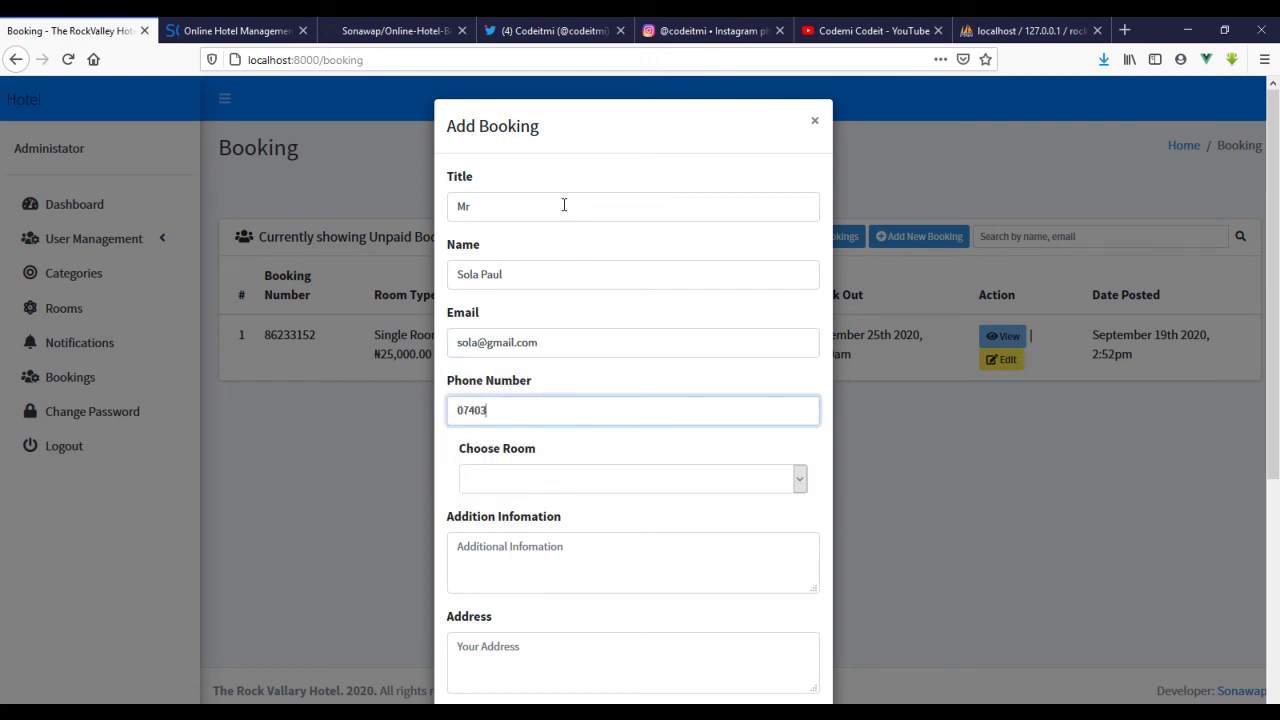
- Choose Double Standard Bedroom as the room for the booking
{"action": "left_click", "coordinate": [674, 482]}
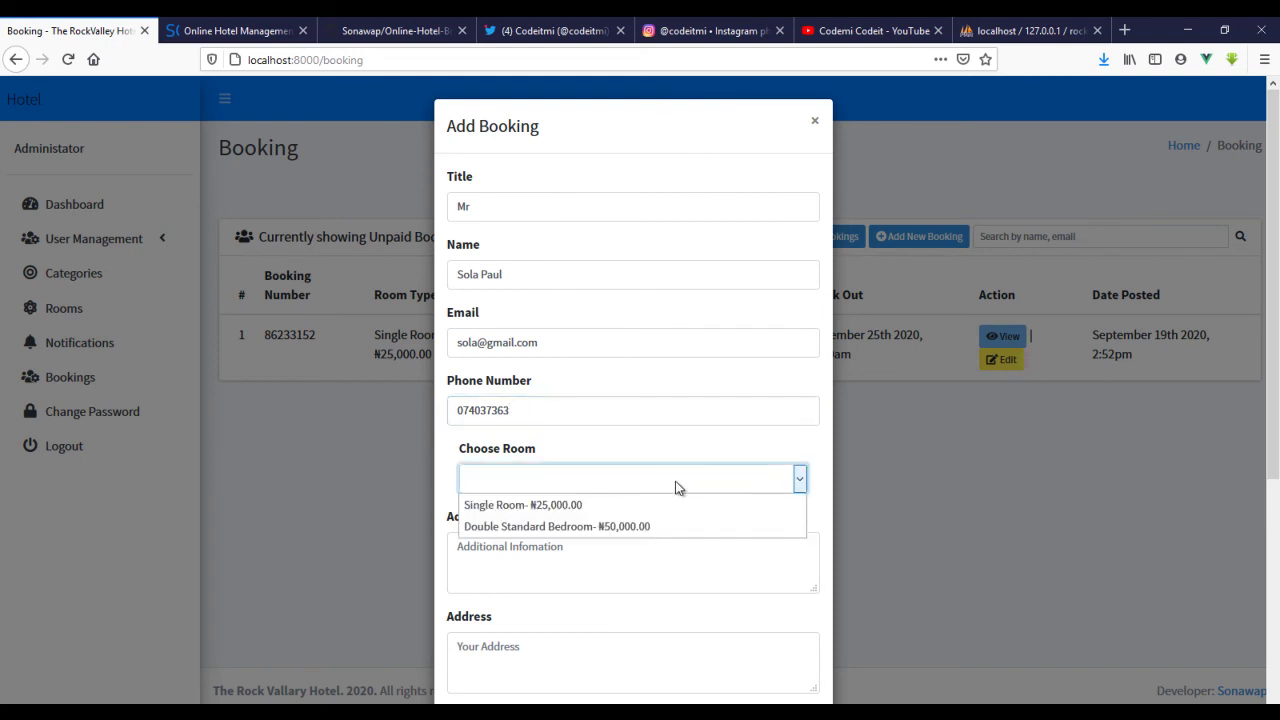
{"action": "left_click", "coordinate": [677, 528]}
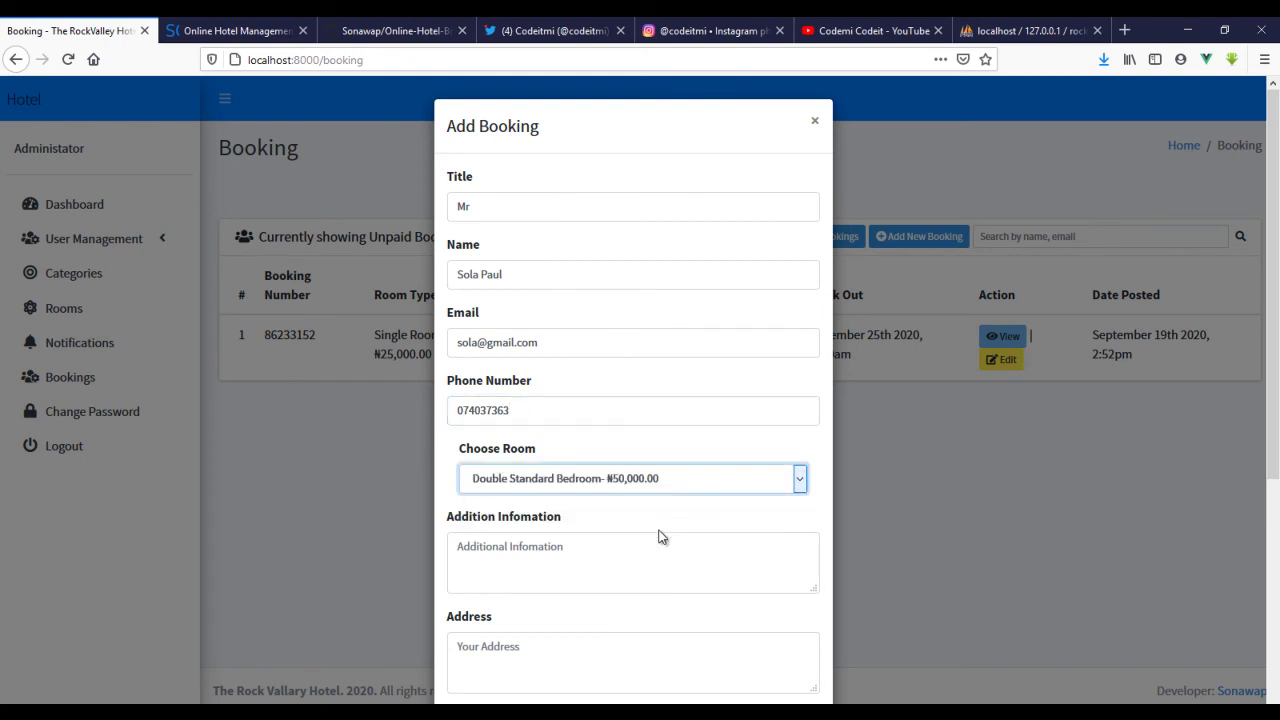
{"action": "scroll", "coordinate": [659, 537], "scroll_direction": "down", "scroll_amount": 3}
- Add note 'testing data' and set check-in 09/19/2020, check-out 09/24/2020
{"action": "left_click", "coordinate": [587, 253]}
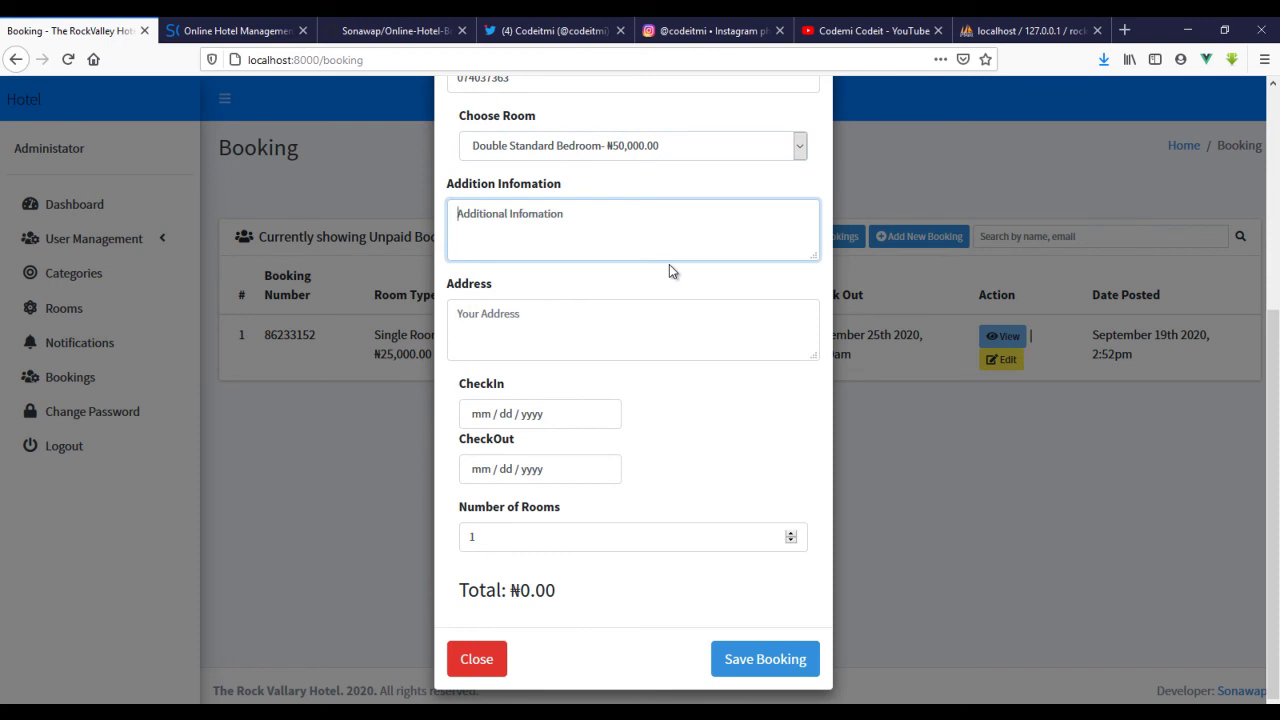
{"action": "type", "text": "testing data"}
{"action": "left_click", "coordinate": [550, 418]}
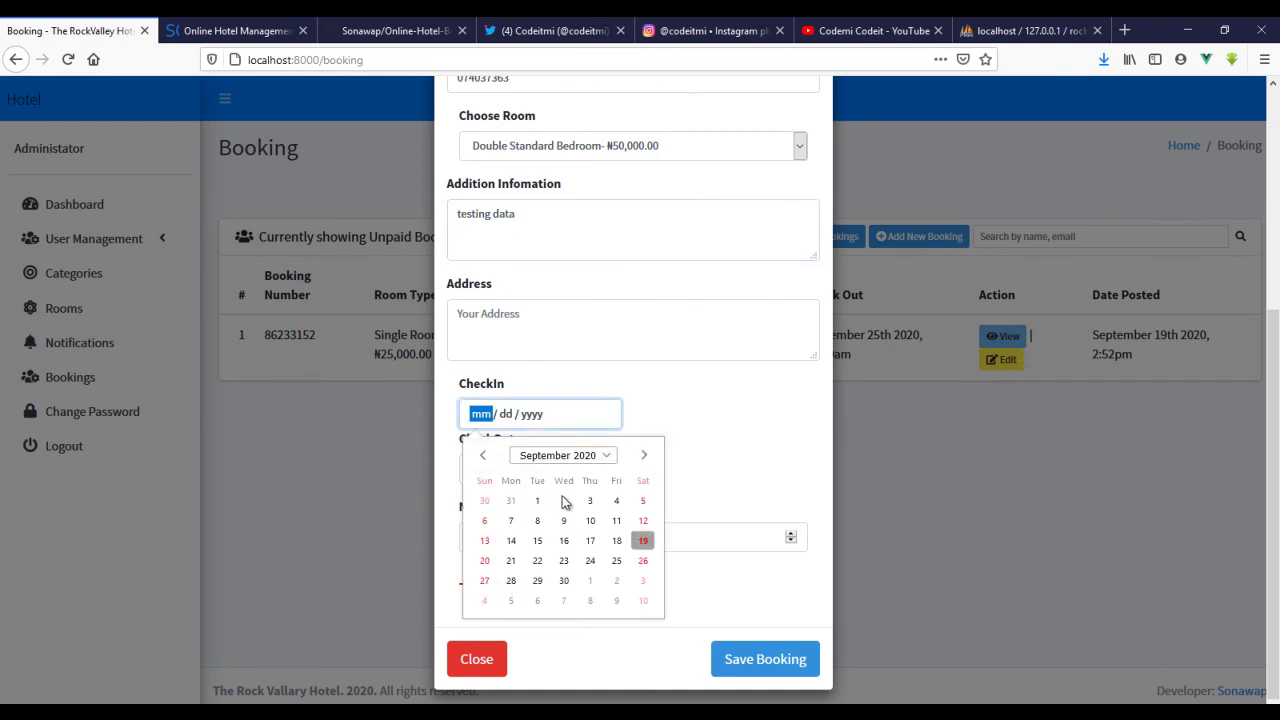
{"action": "left_click", "coordinate": [640, 536]}
{"action": "left_click", "coordinate": [541, 474]}
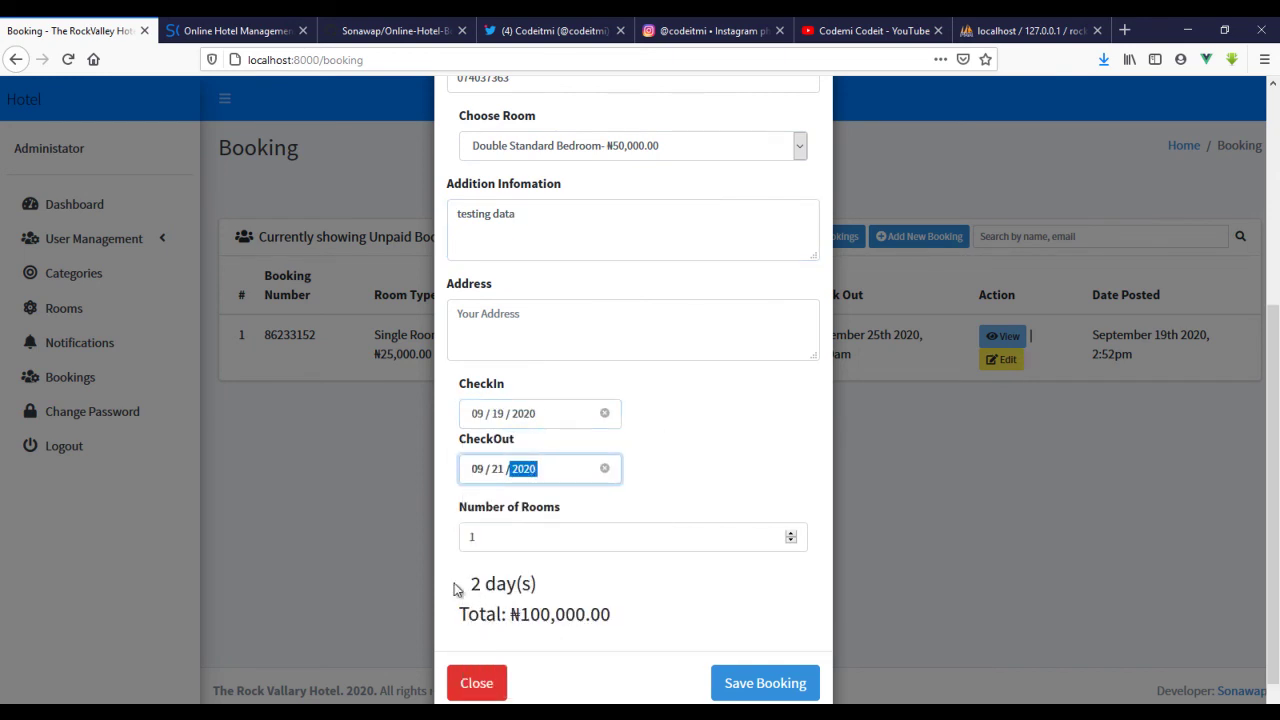
{"action": "left_click_drag", "start_coordinate": [468, 583], "coordinate": [641, 590]}
{"action": "left_click", "coordinate": [574, 471]}
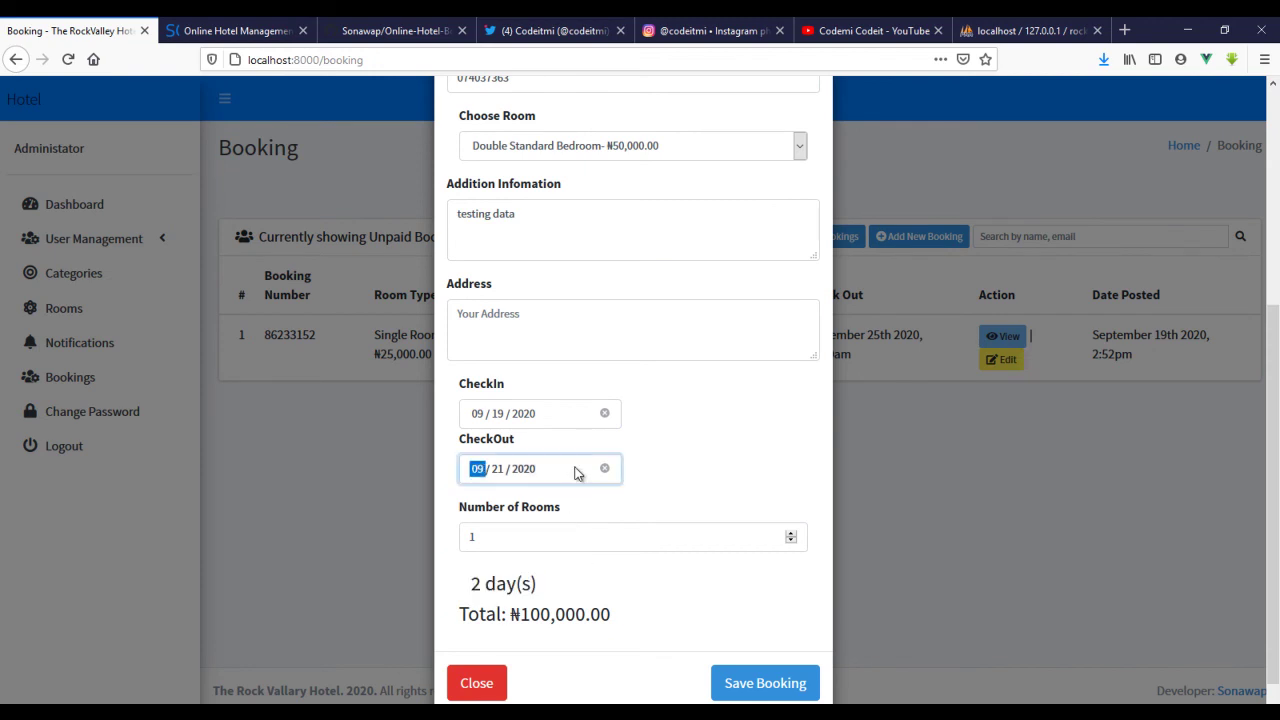
{"action": "left_click", "coordinate": [594, 614]}
{"action": "left_click_drag", "start_coordinate": [466, 595], "coordinate": [583, 589]}
{"action": "left_click", "coordinate": [650, 570]}
- Set 6 rooms and move check-out to 09/30/2020, giving a ₦3,300,000.00 total
{"action": "left_click", "coordinate": [669, 543]}
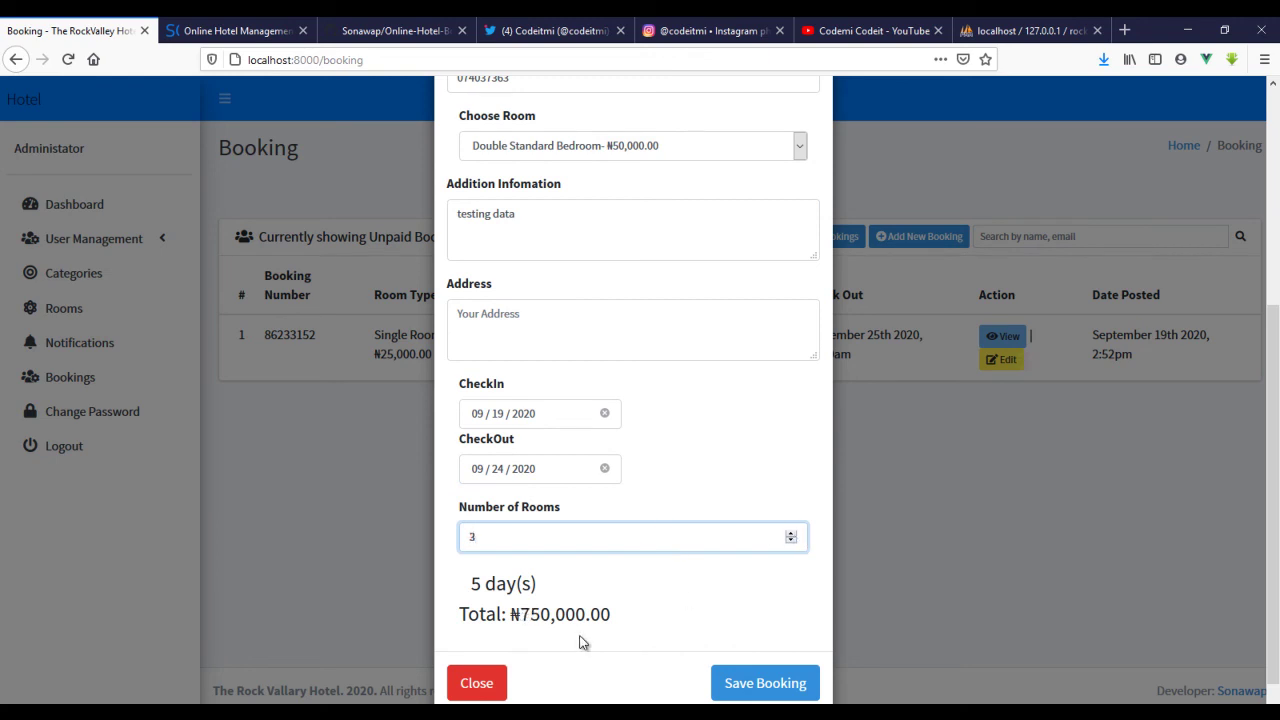
{"action": "left_click_drag", "start_coordinate": [506, 614], "coordinate": [646, 628]}
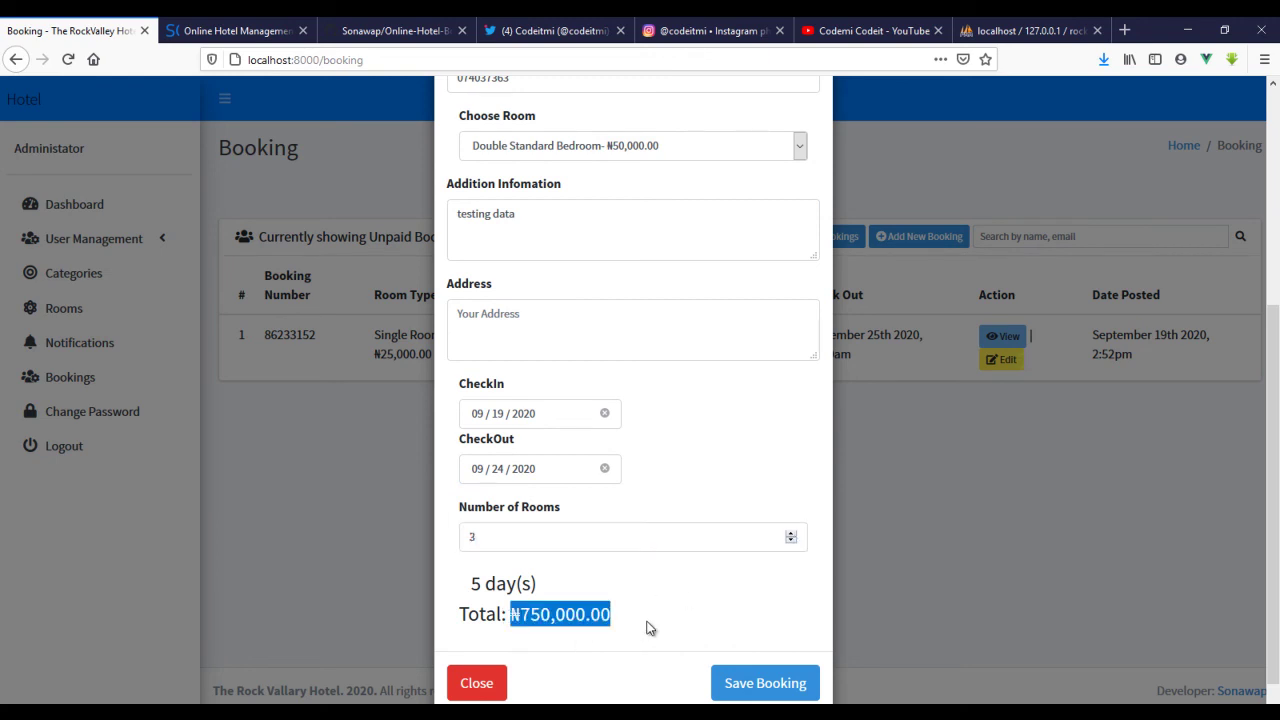
{"action": "left_click", "coordinate": [790, 533]}
{"action": "left_click", "coordinate": [790, 533]}
{"action": "left_click", "coordinate": [790, 533]}
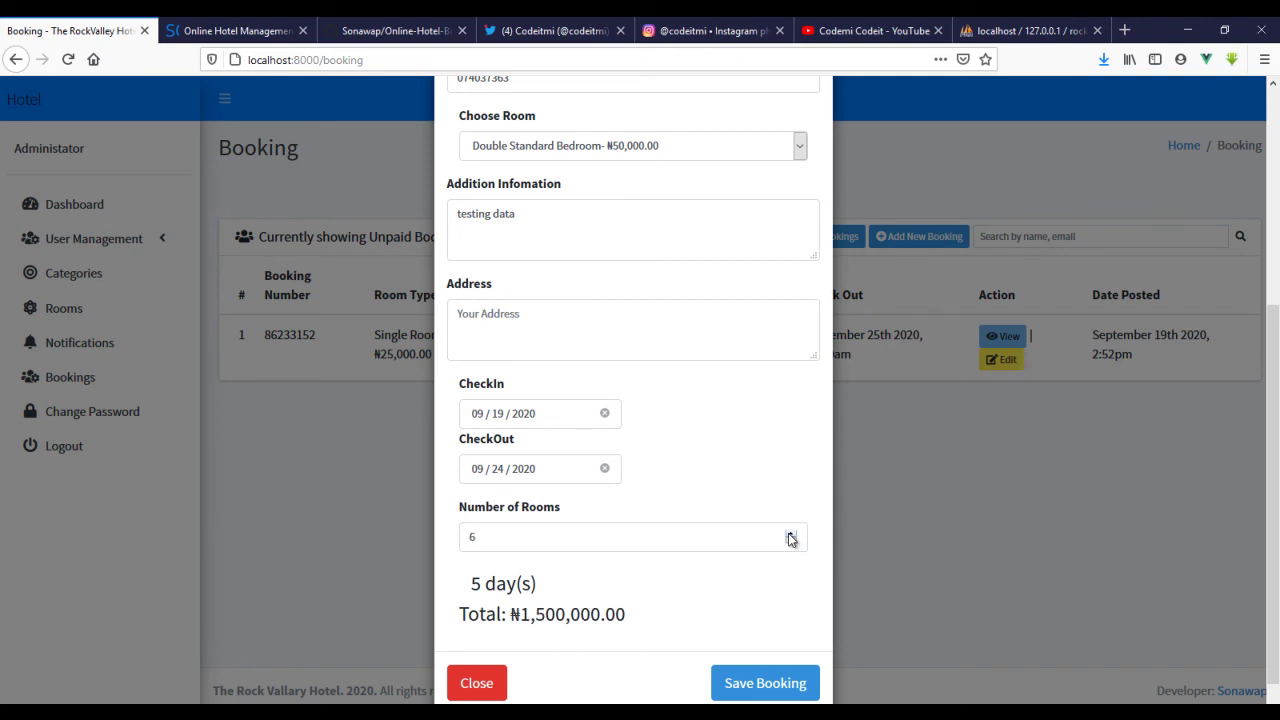
{"action": "left_click", "coordinate": [545, 473]}
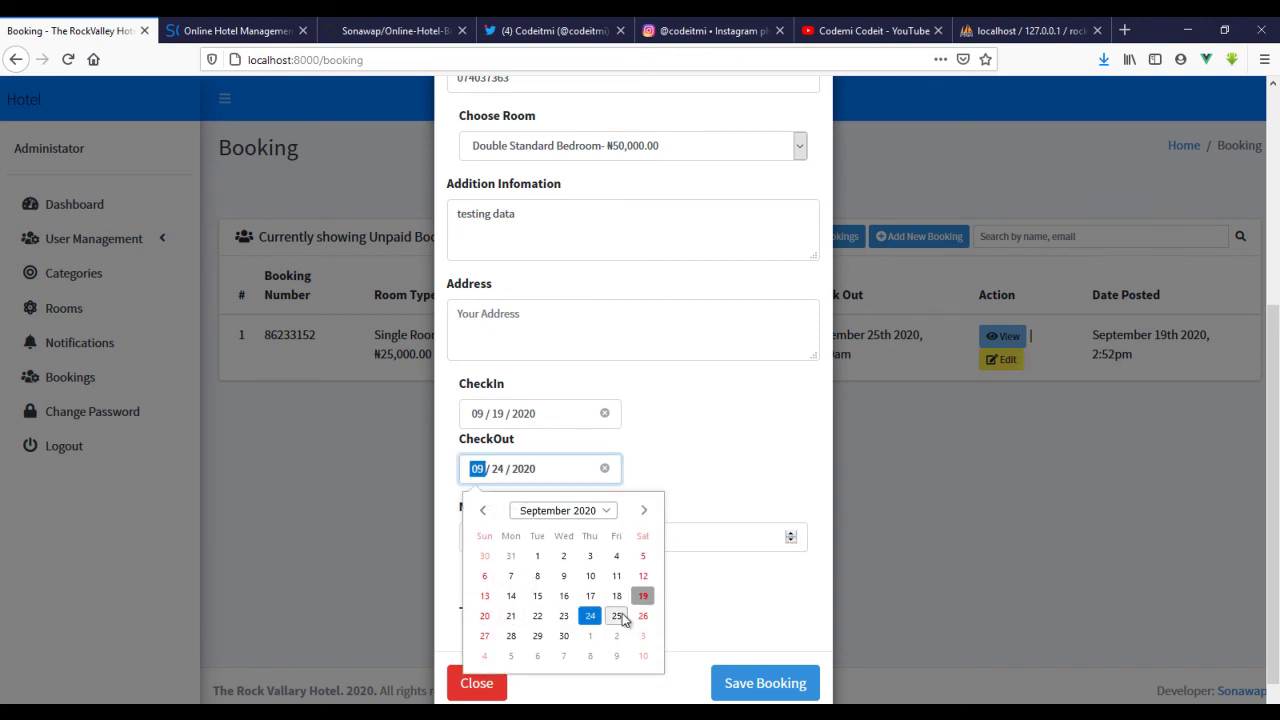
{"action": "left_click", "coordinate": [563, 638]}
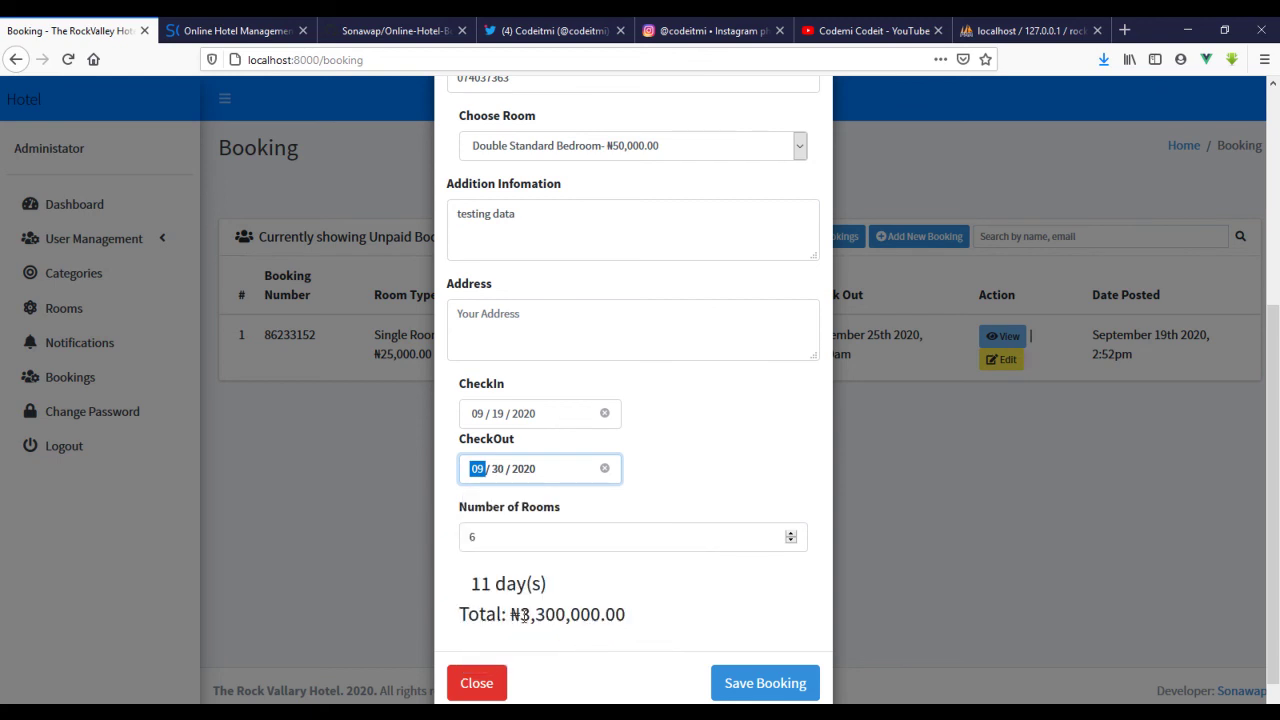
{"action": "left_click_drag", "start_coordinate": [521, 615], "coordinate": [631, 622]}
{"action": "left_click", "coordinate": [668, 618]}
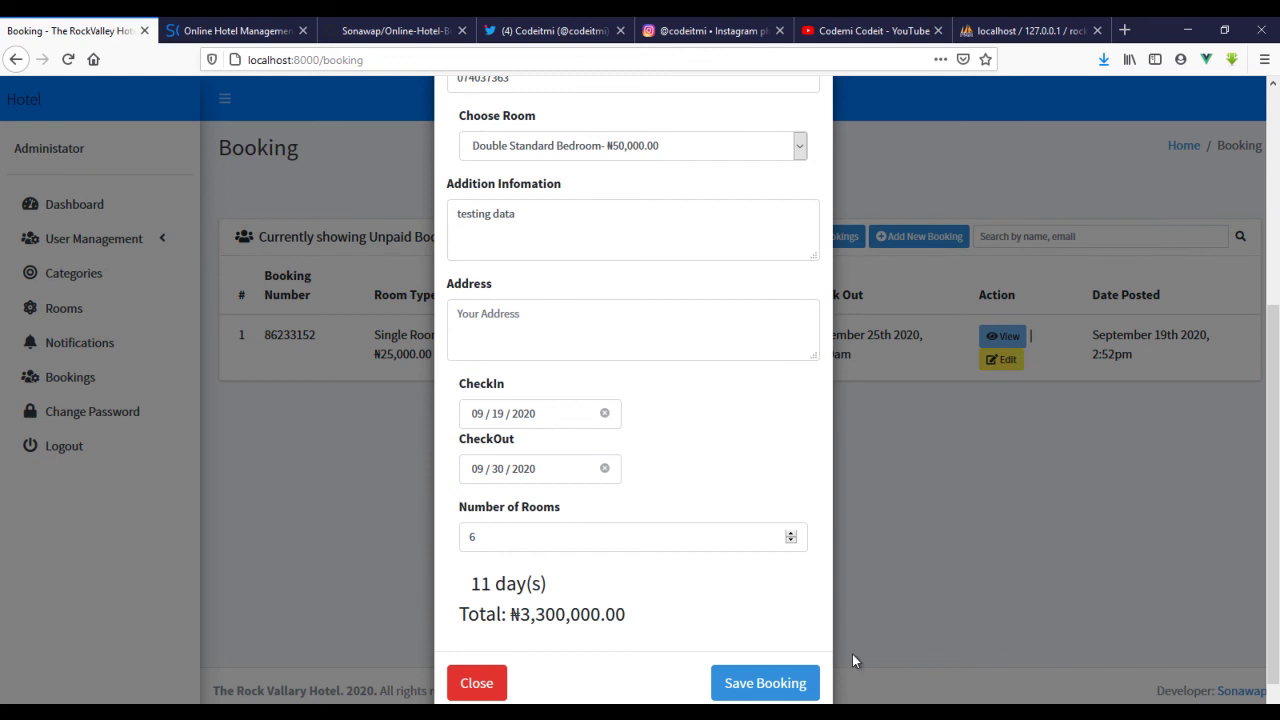
- Save the booking, then open Change Password and focus the New Password field
{"action": "left_click", "coordinate": [777, 681]}
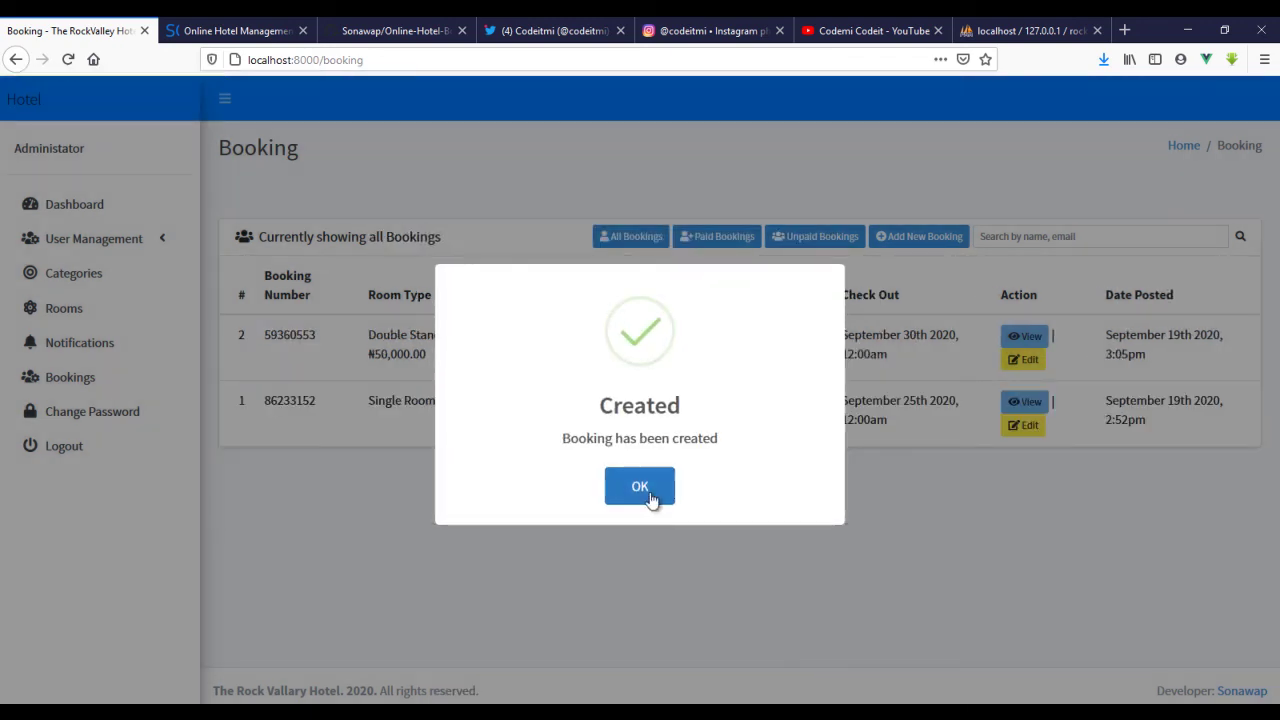
{"action": "left_click", "coordinate": [641, 487]}
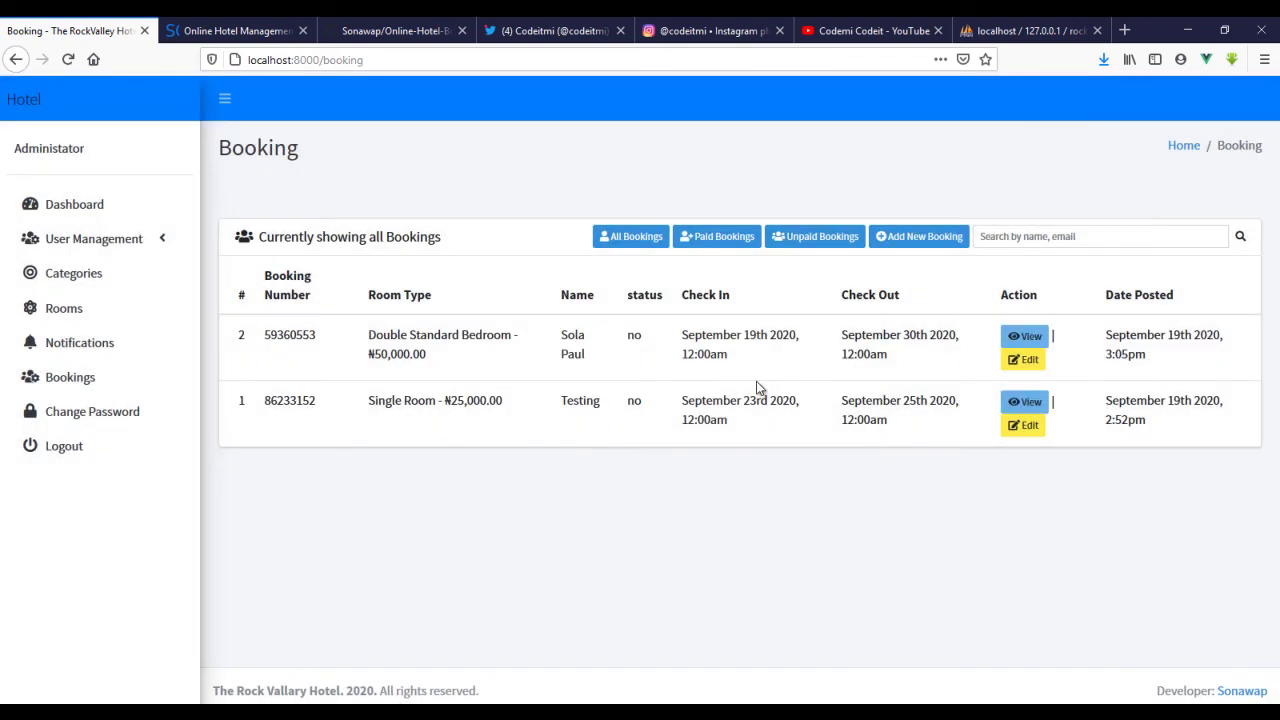
{"action": "left_click", "coordinate": [70, 416]}
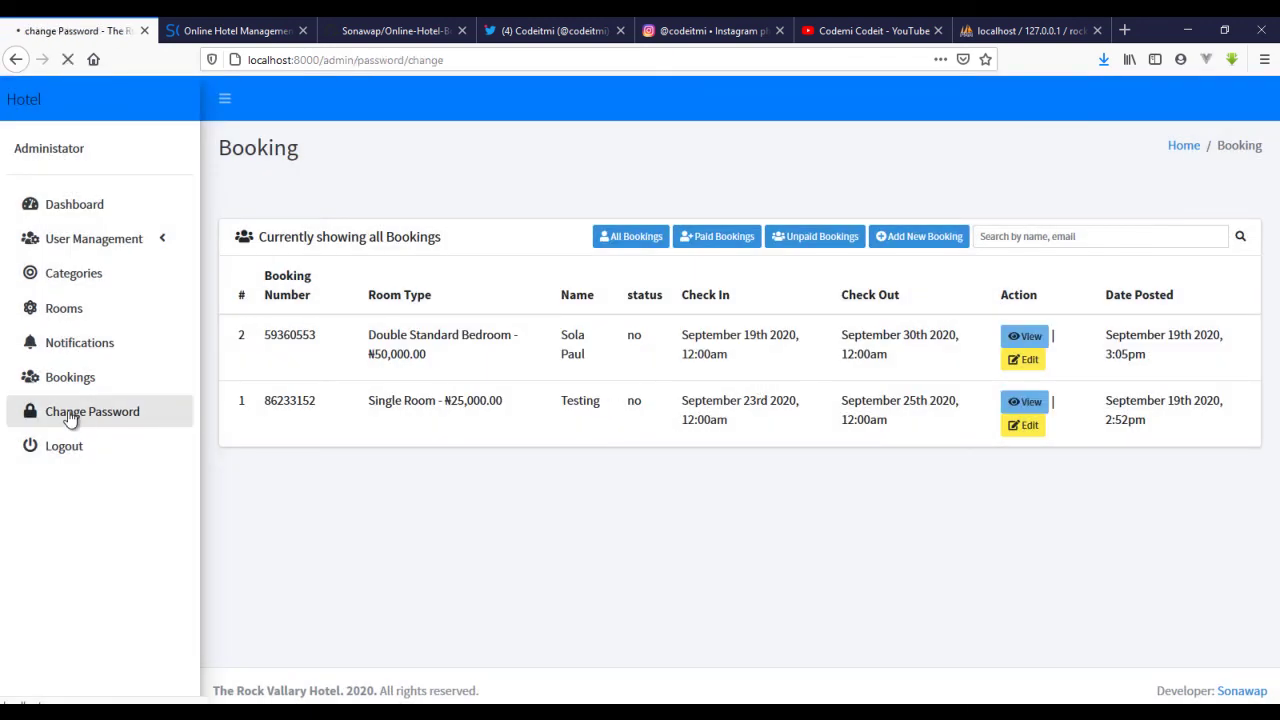
{"action": "left_click", "coordinate": [334, 325]}
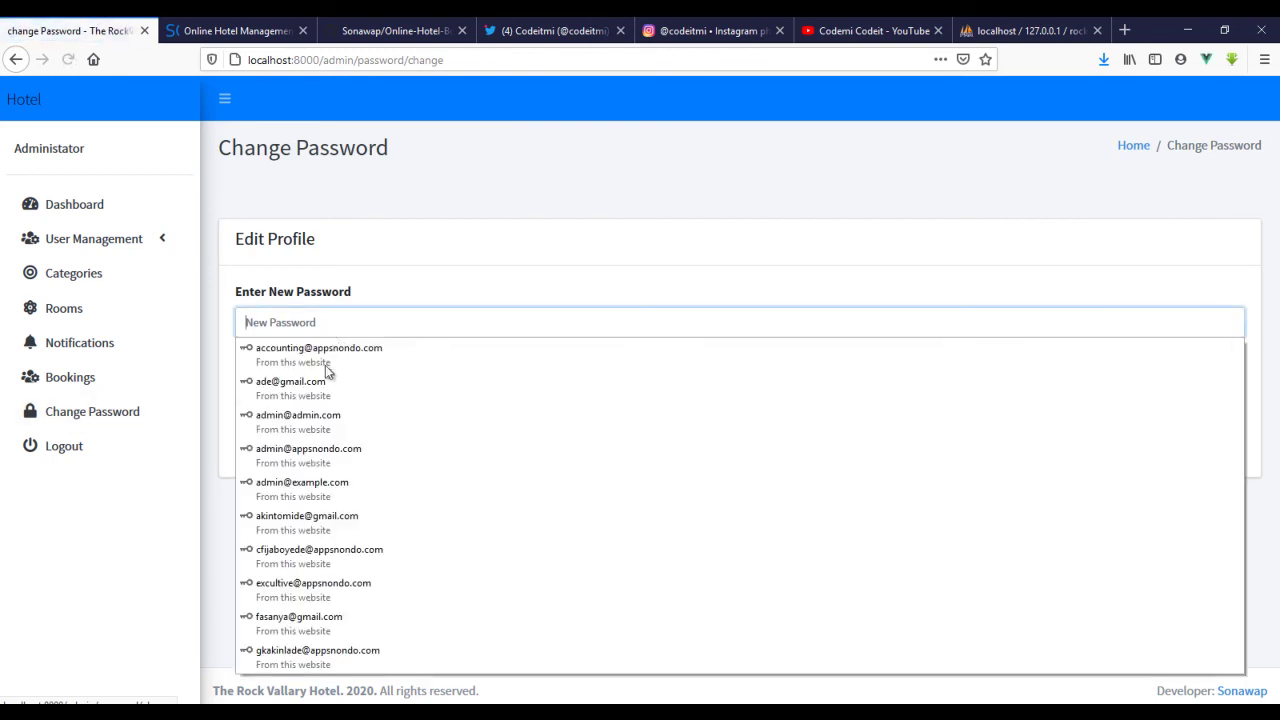
{"action": "left_click", "coordinate": [381, 285]}
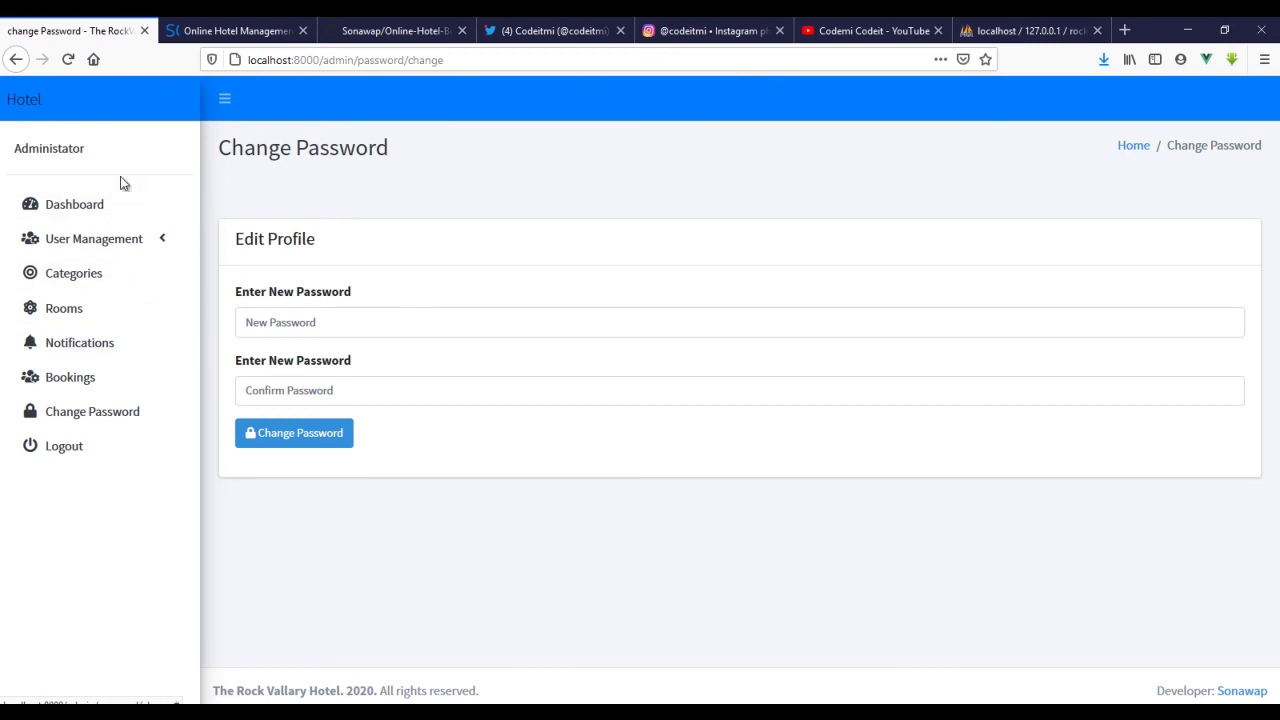
- Bring up the Online Hotel Management System blog article and scroll to its How to Run Project section
{"action": "left_click", "coordinate": [212, 26]}
{"action": "scroll", "coordinate": [400, 300], "scroll_direction": "up", "scroll_amount": 5}
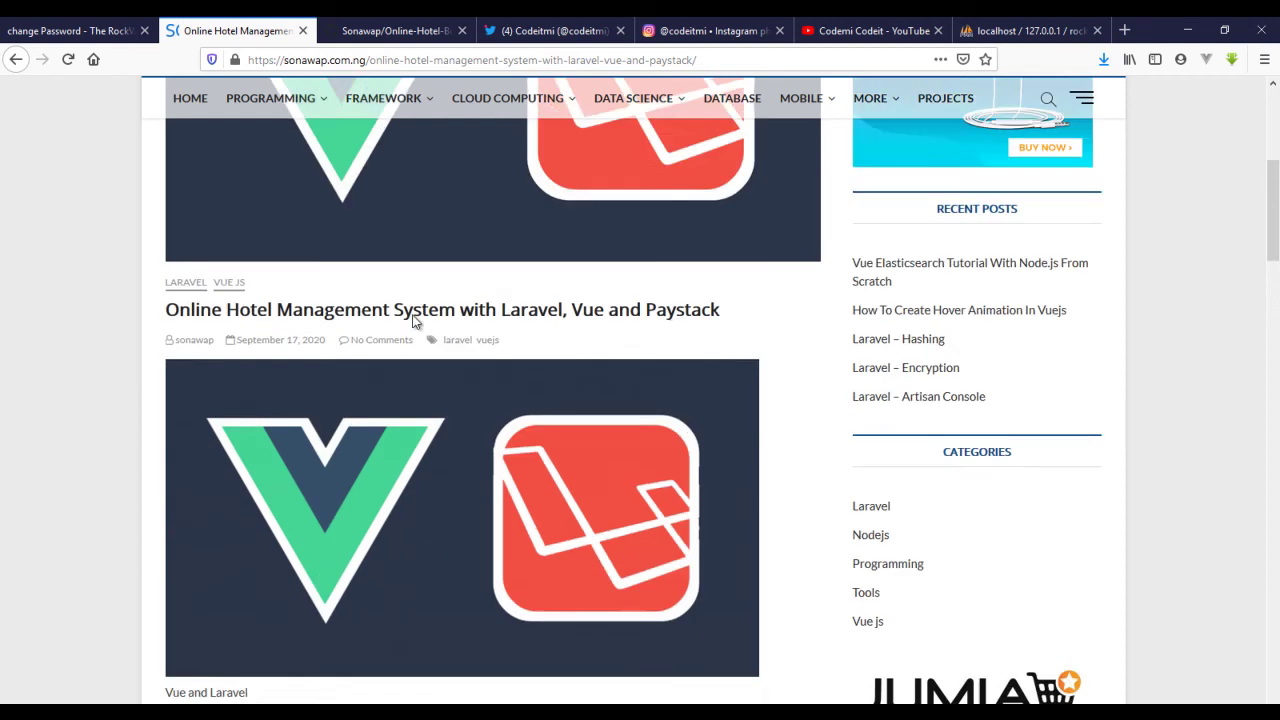
{"action": "scroll", "coordinate": [494, 429], "scroll_direction": "down", "scroll_amount": 10}
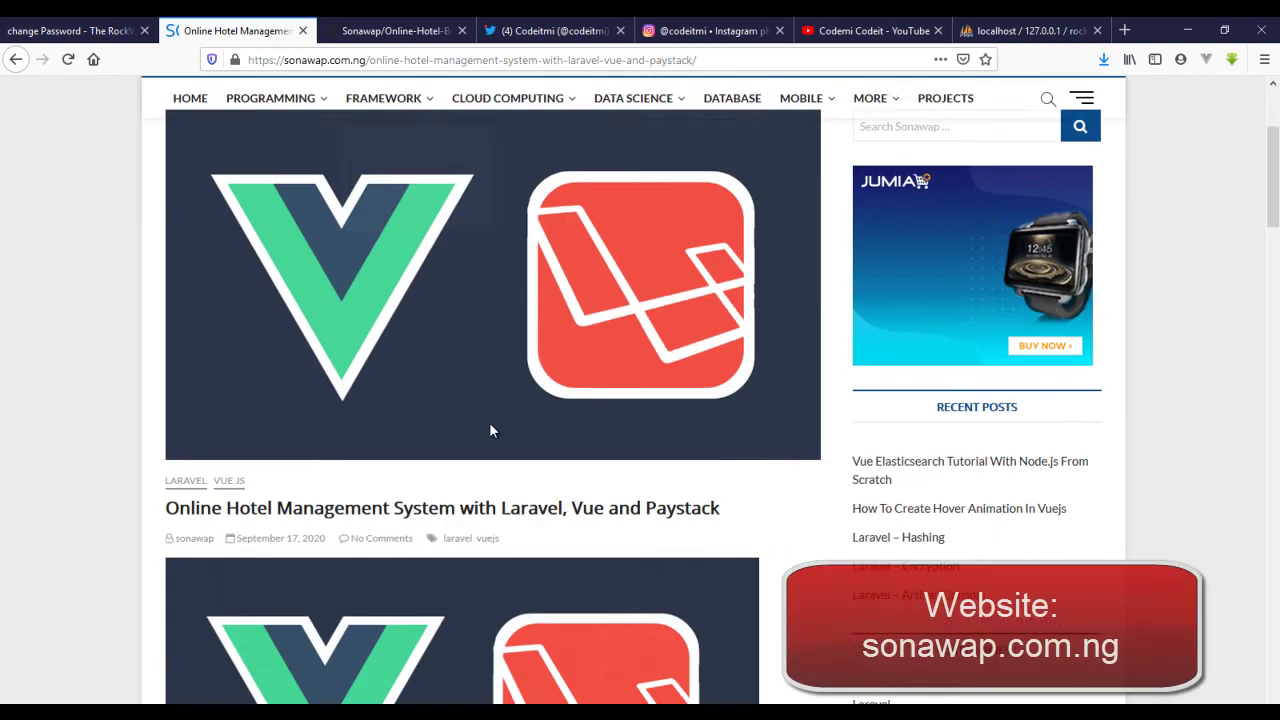
{"action": "scroll", "coordinate": [438, 449], "scroll_direction": "down", "scroll_amount": 2}
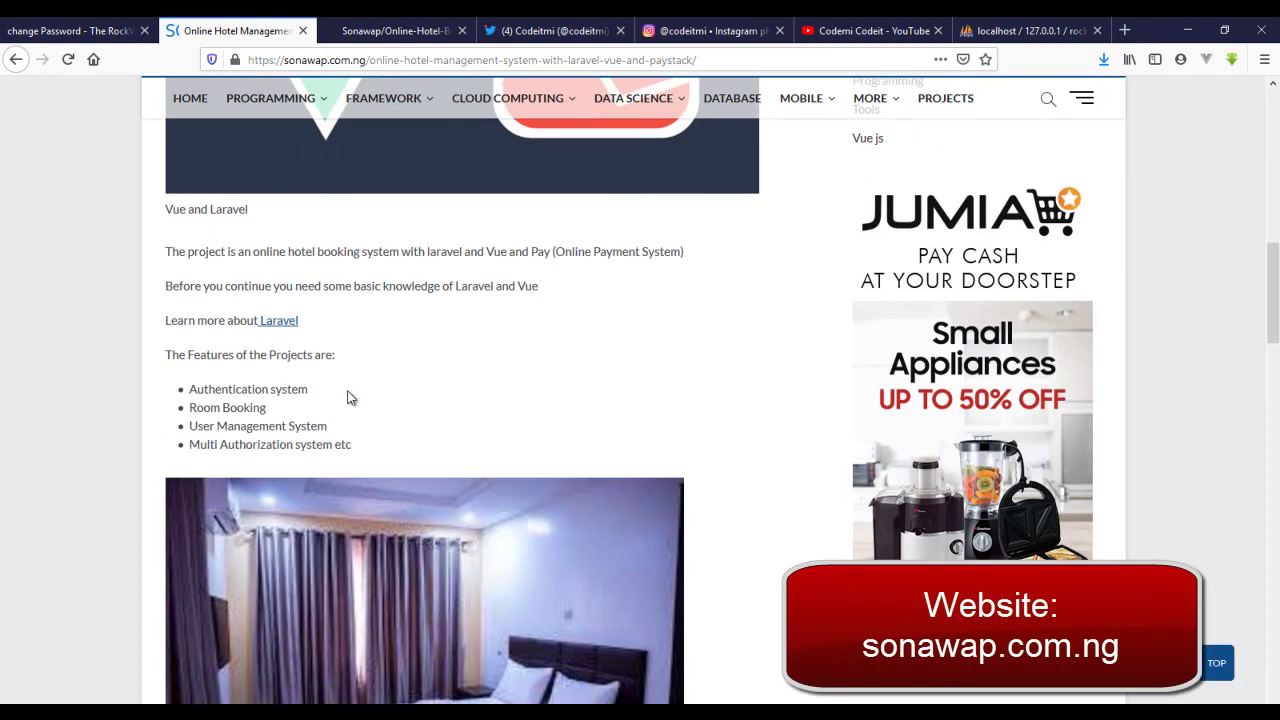
{"action": "left_click_drag", "start_coordinate": [352, 398], "coordinate": [195, 392]}
{"action": "scroll", "coordinate": [400, 366], "scroll_direction": "down", "scroll_amount": 6}
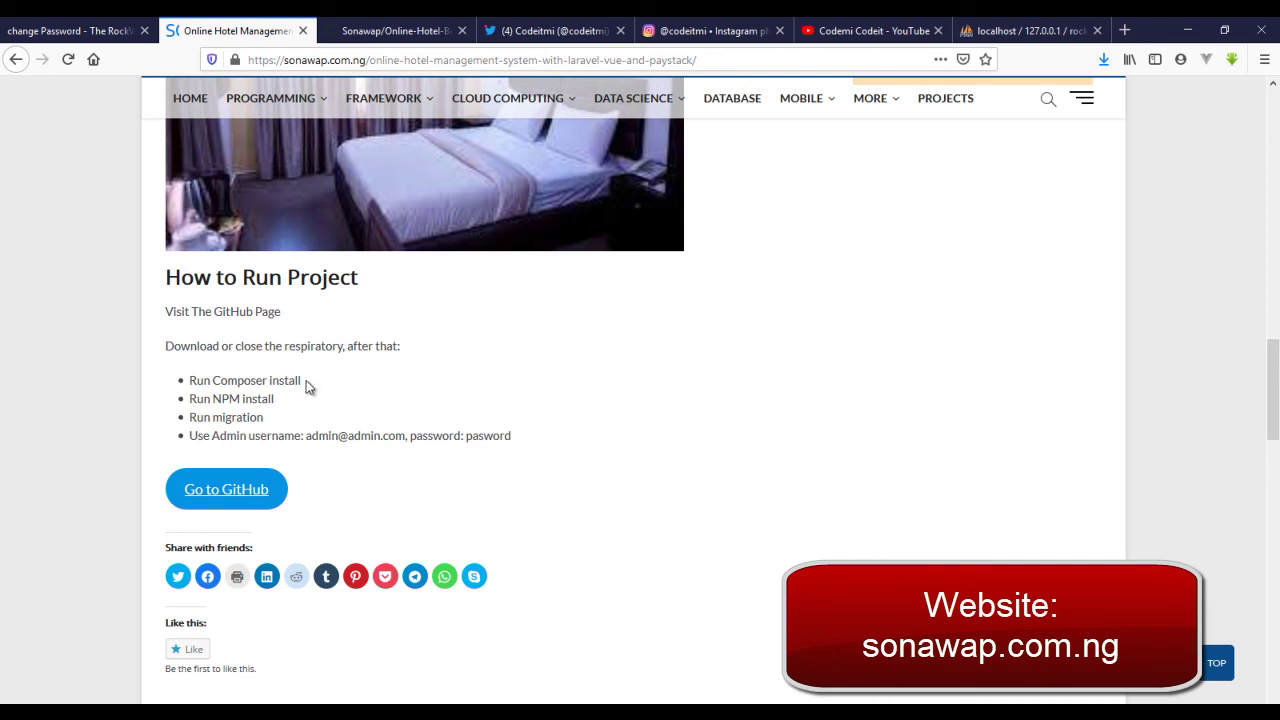
- Open the Online-Hotel-Booking GitHub repository, browse its files and README, and show the Code clone options
{"action": "left_click", "coordinate": [265, 496]}
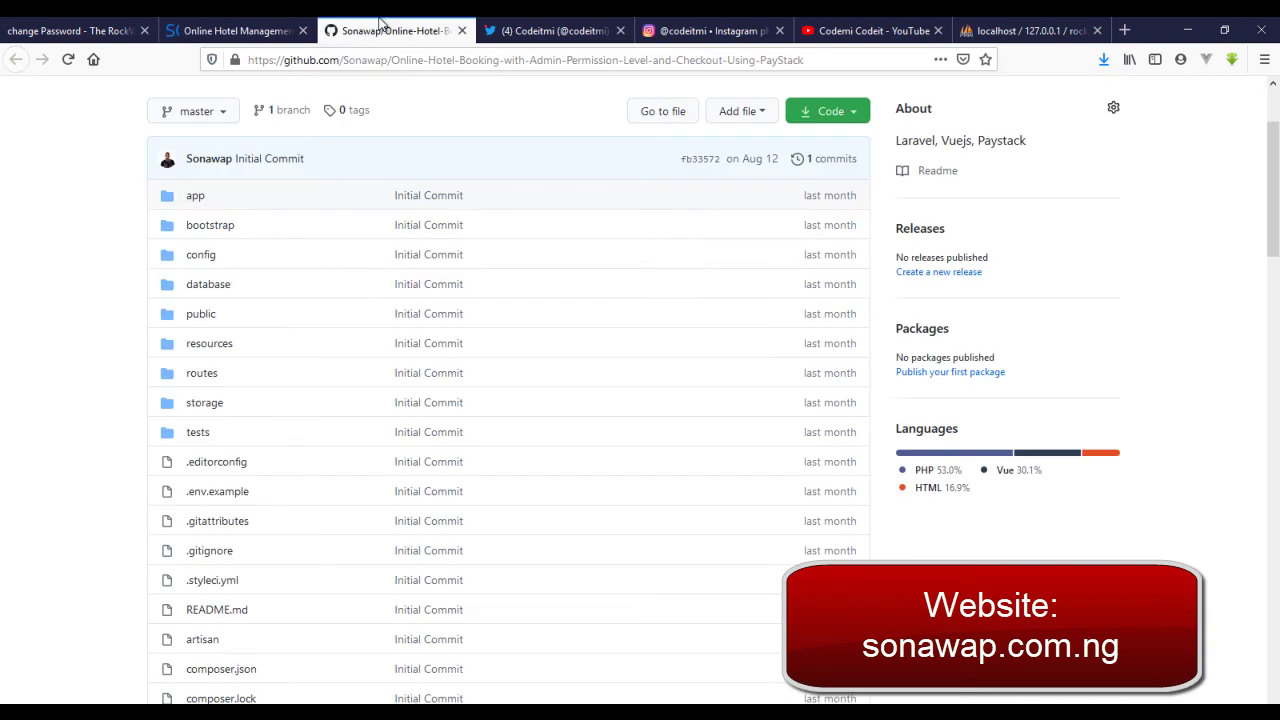
{"action": "scroll", "coordinate": [390, 352], "scroll_direction": "down", "scroll_amount": 3}
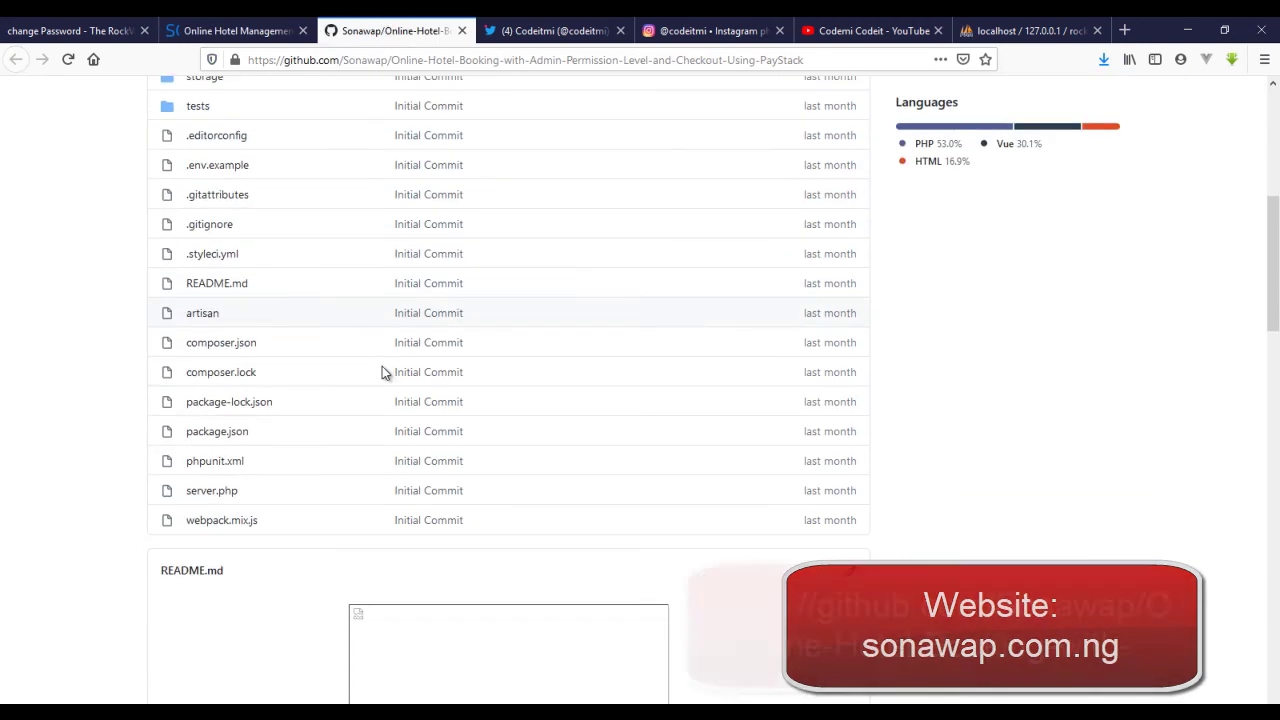
{"action": "scroll", "coordinate": [380, 375], "scroll_direction": "down", "scroll_amount": 10}
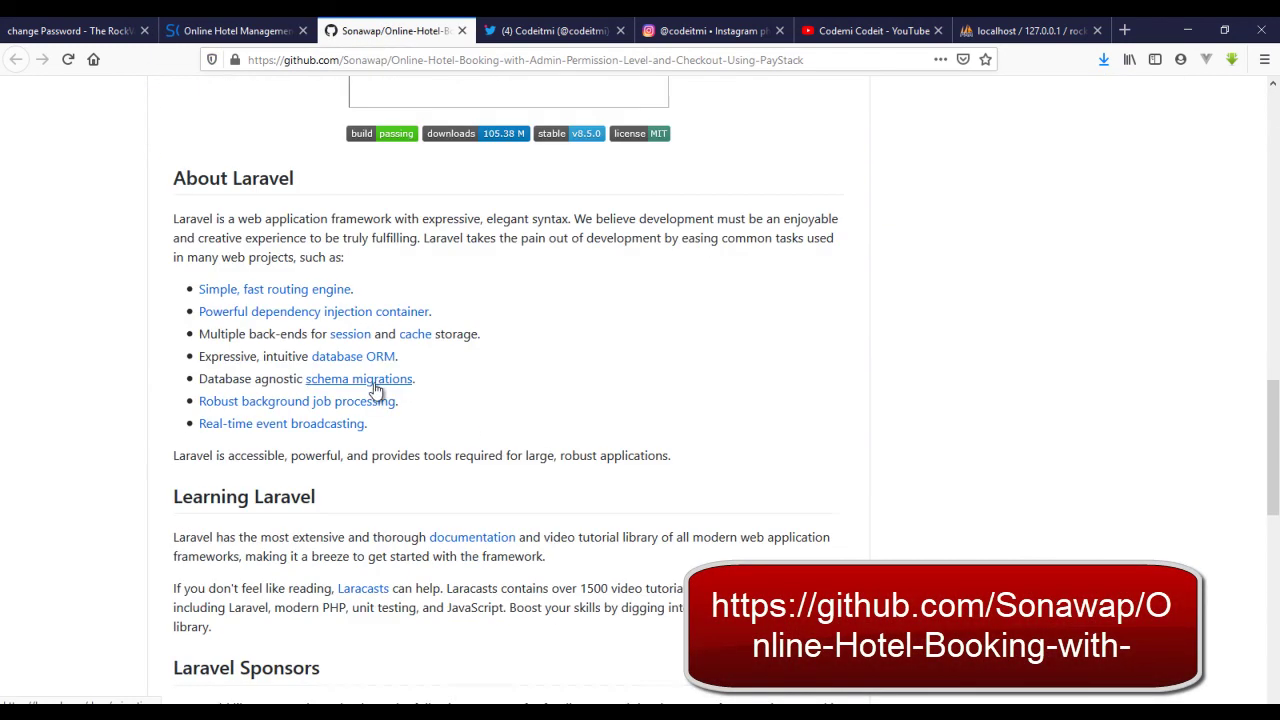
{"action": "scroll", "coordinate": [374, 386], "scroll_direction": "down", "scroll_amount": 3}
{"action": "scroll", "coordinate": [374, 384], "scroll_direction": "up", "scroll_amount": 15}
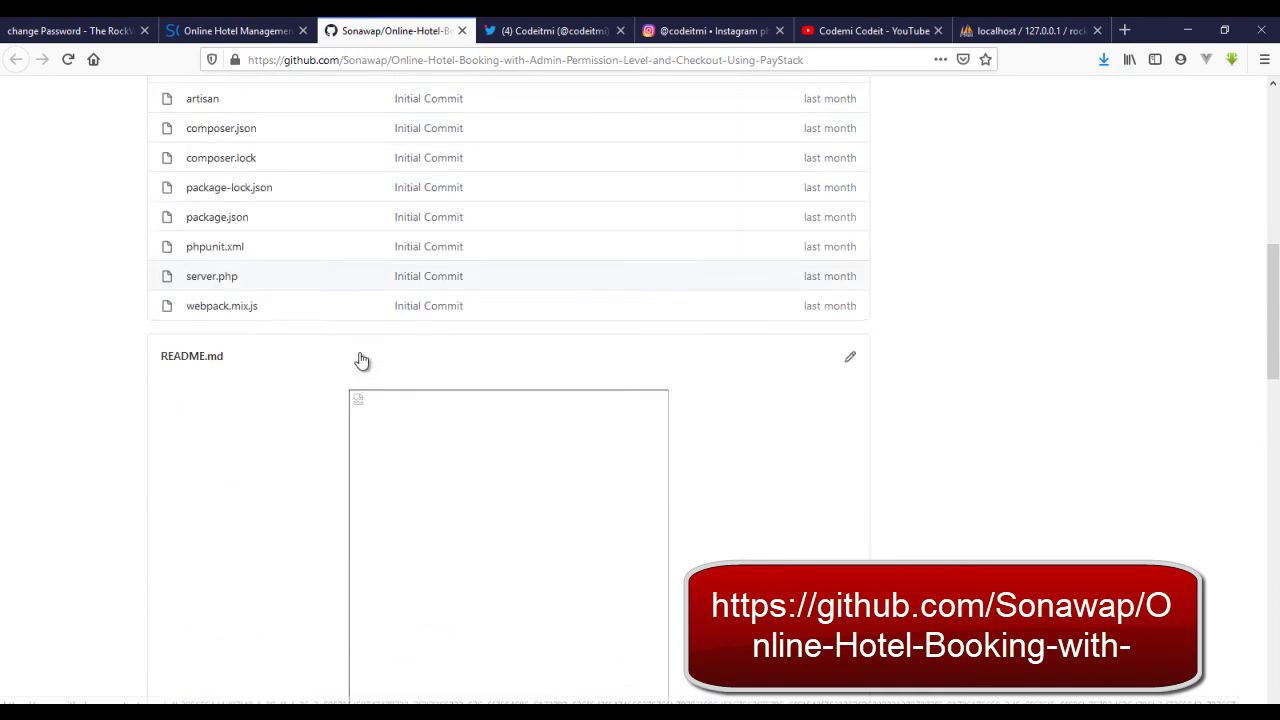
{"action": "scroll", "coordinate": [360, 340], "scroll_direction": "up", "scroll_amount": 4}
{"action": "left_click", "coordinate": [828, 252]}
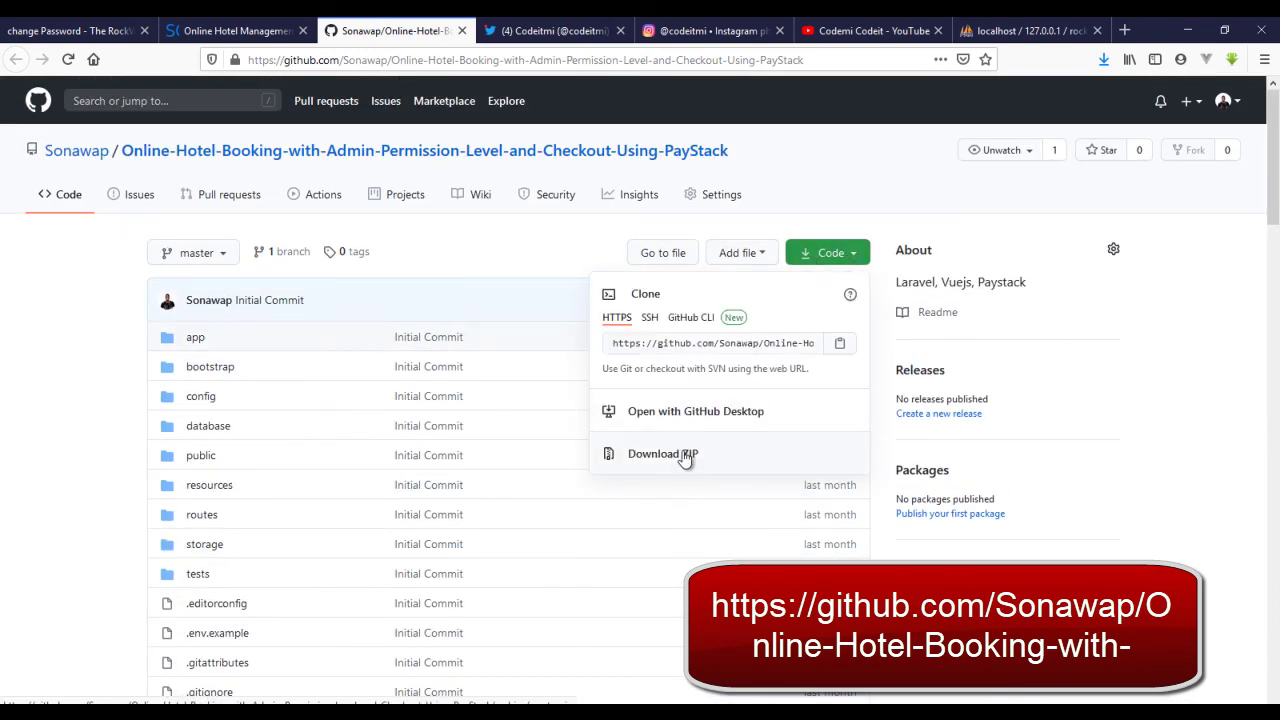
- Back on the blog article, highlight the Run Composer install step
{"action": "left_click", "coordinate": [236, 30]}
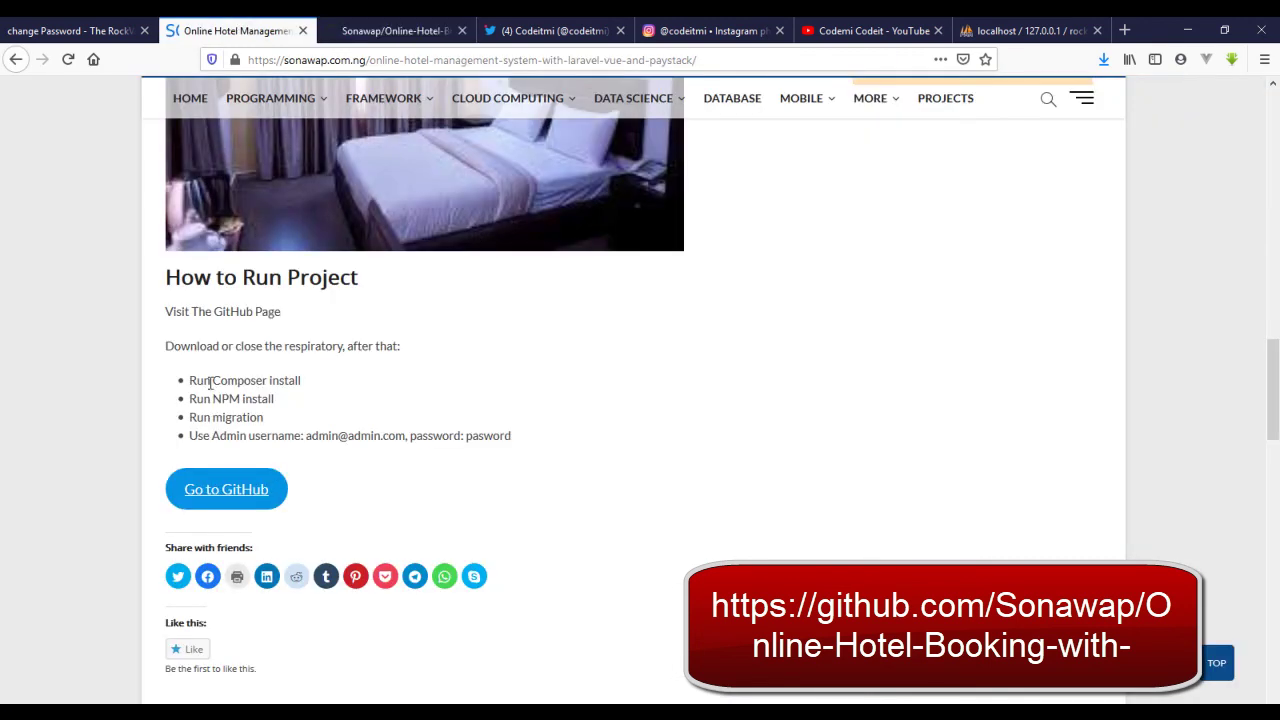
{"action": "mouse_move", "coordinate": [189, 380]}
{"action": "left_mouse_down"}
{"action": "mouse_move", "coordinate": [303, 380]}
{"action": "mouse_move", "coordinate": [190, 397]}
{"action": "left_mouse_up"}
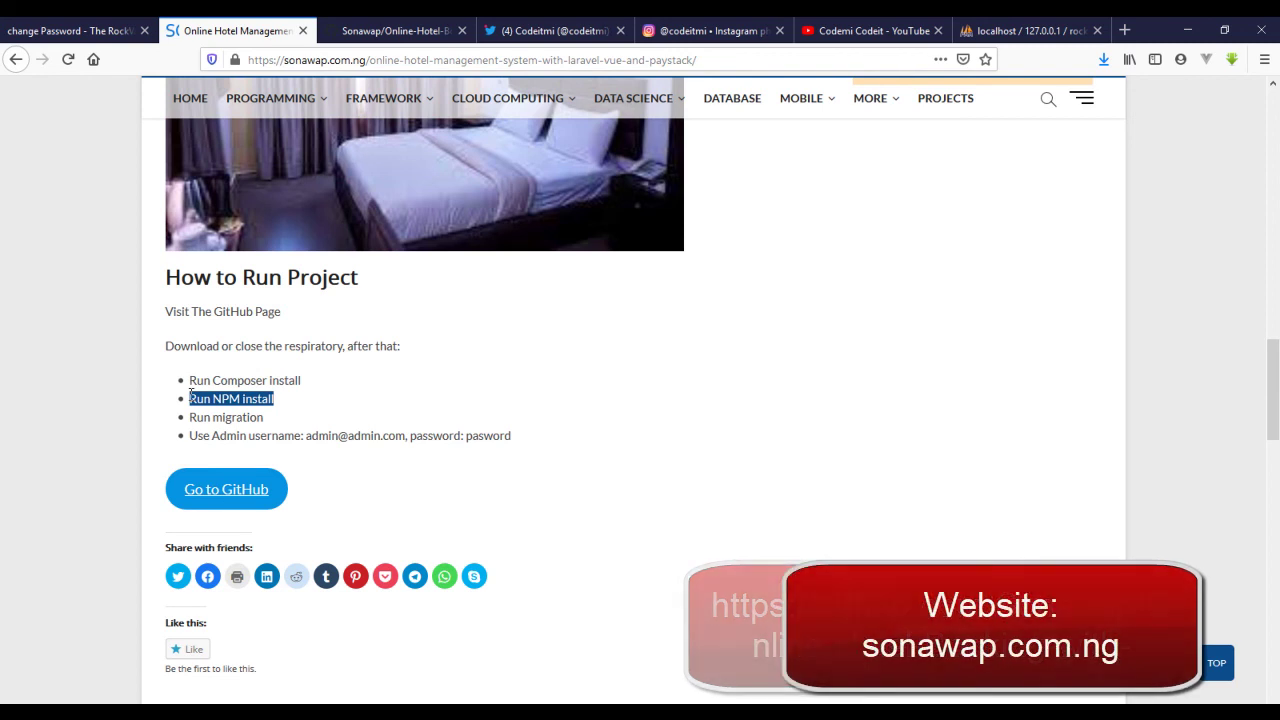
{"action": "left_click", "coordinate": [191, 386]}
{"action": "left_click_drag", "start_coordinate": [191, 385], "coordinate": [317, 389]}
{"action": "left_click", "coordinate": [317, 390]}
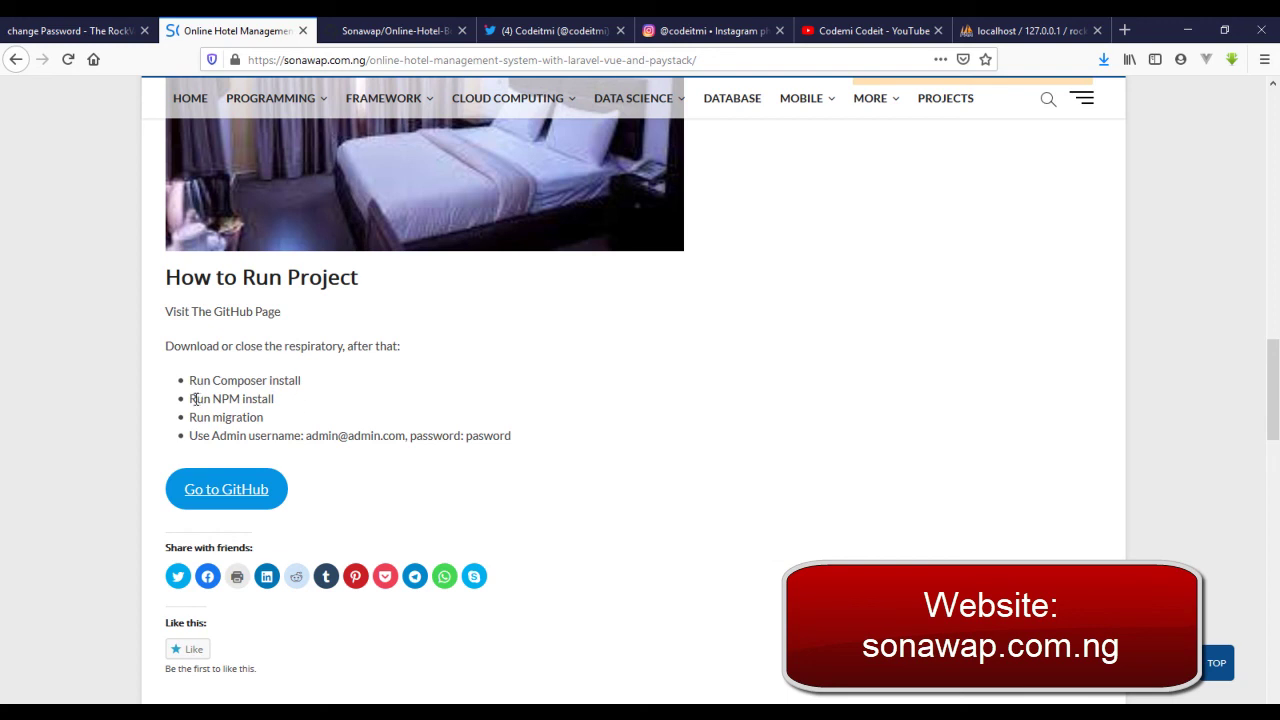
- Highlight the Run NPM install and Run migration steps and the admin login password detail
{"action": "left_click_drag", "start_coordinate": [195, 398], "coordinate": [306, 403]}
{"action": "left_click_drag", "start_coordinate": [190, 418], "coordinate": [404, 440]}
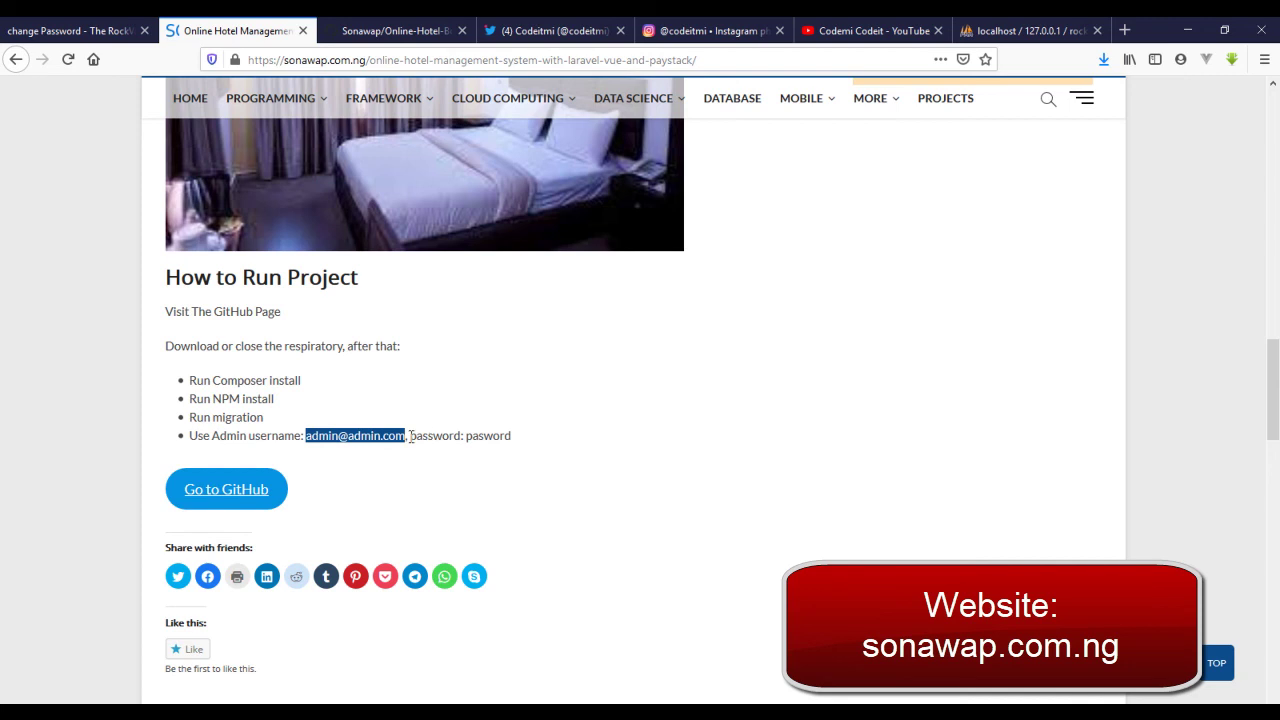
{"action": "left_click_drag", "start_coordinate": [411, 437], "coordinate": [530, 444]}
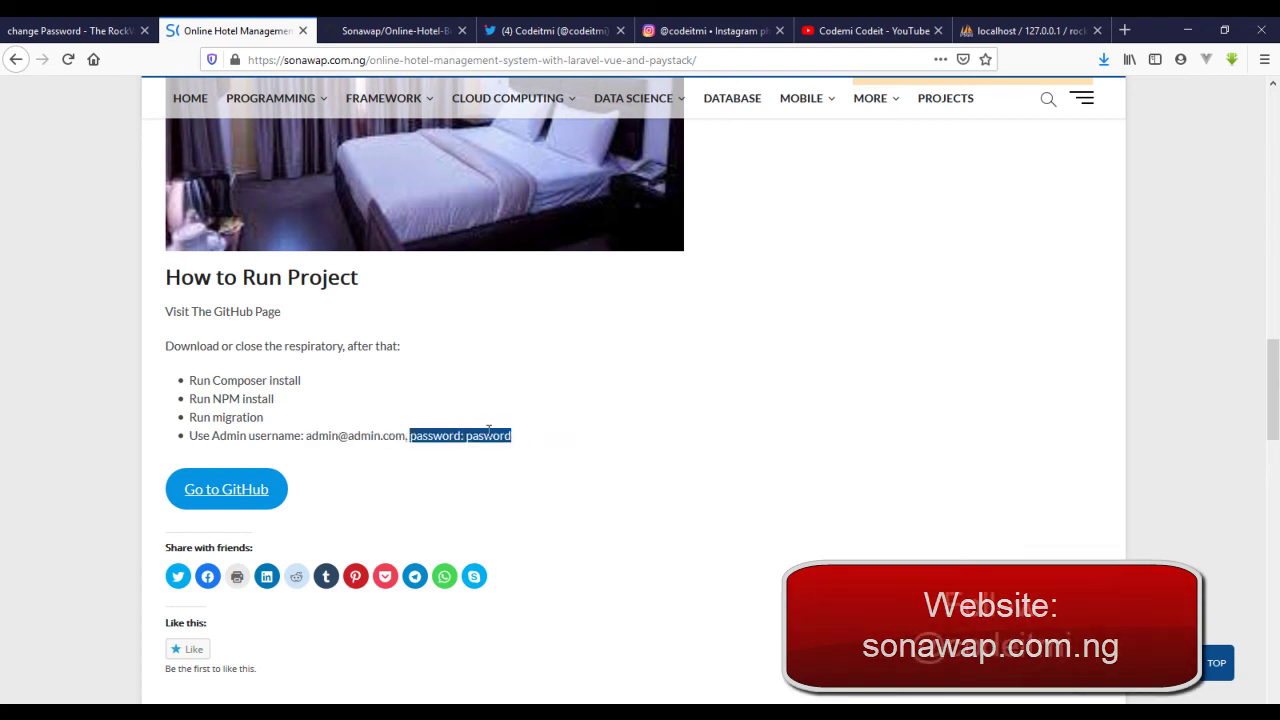
{"action": "left_click", "coordinate": [481, 436]}
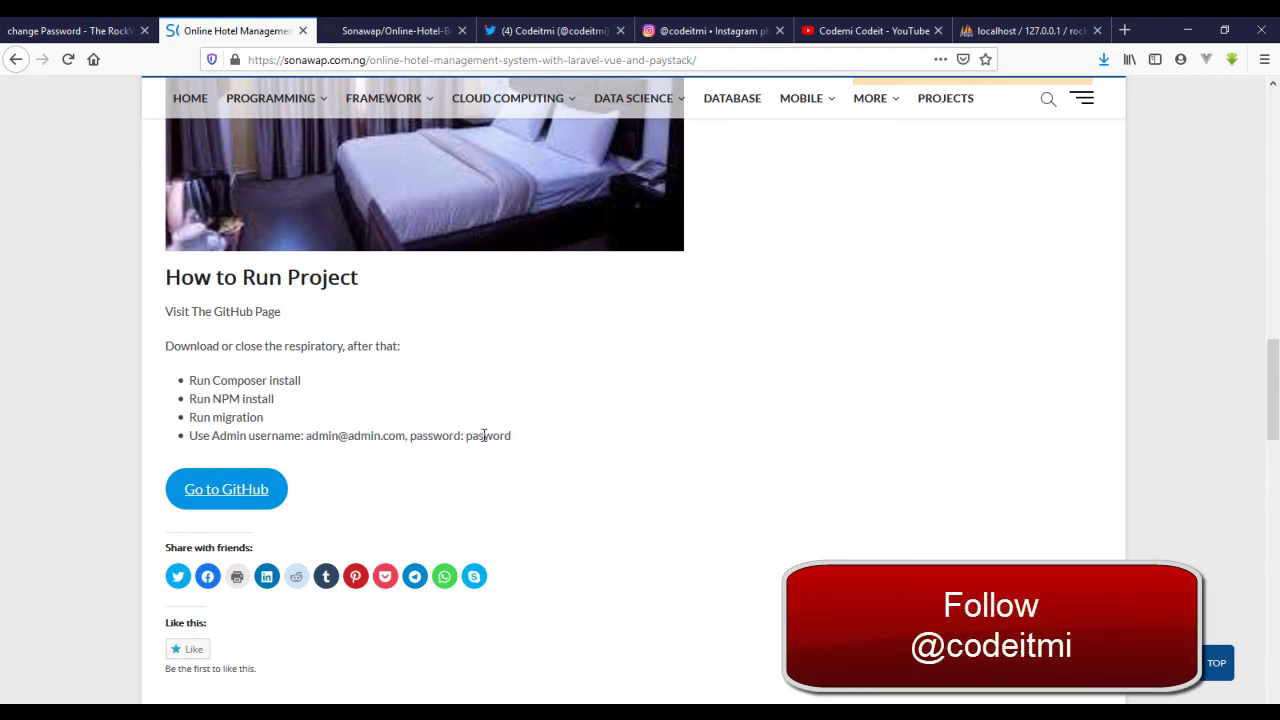
{"action": "left_click", "coordinate": [395, 25]}
- Show the project's Twitter, Instagram and YouTube pages, then return to the admin Change Password page
{"action": "left_click", "coordinate": [580, 28]}
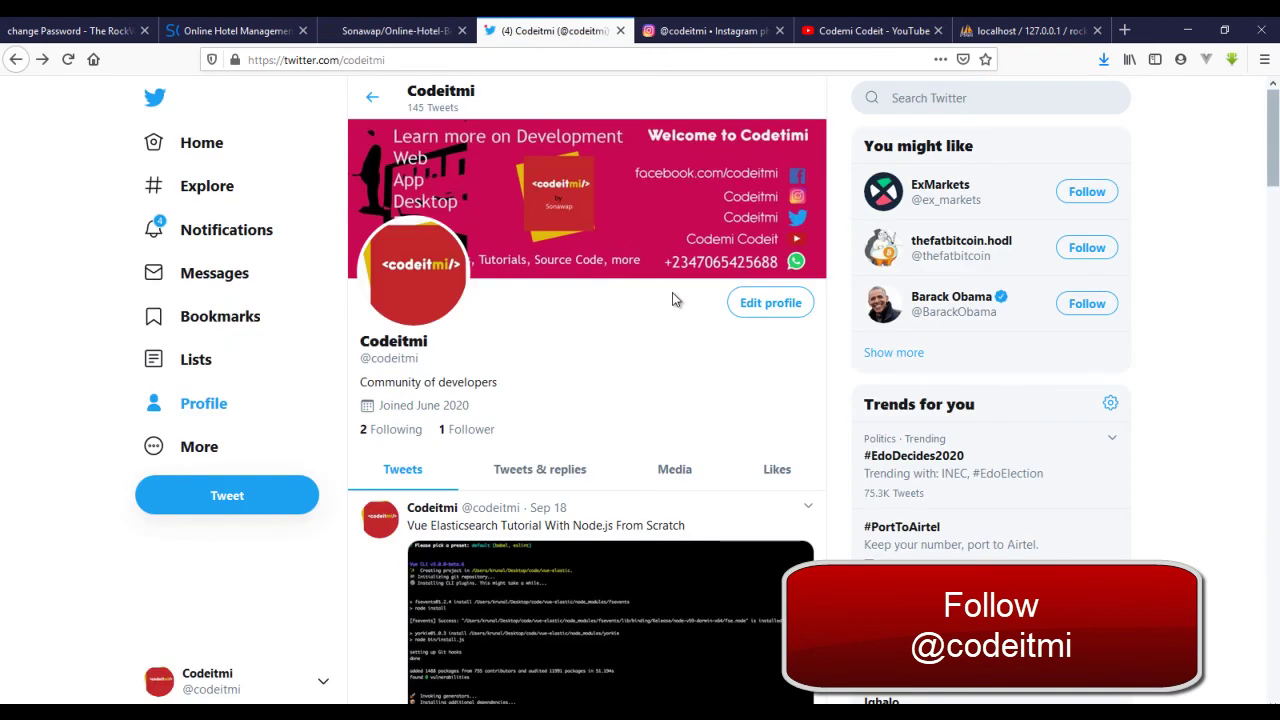
{"action": "scroll", "coordinate": [627, 282], "scroll_direction": "down", "scroll_amount": 3}
{"action": "scroll", "coordinate": [520, 200], "scroll_direction": "up", "scroll_amount": 3}
{"action": "left_click", "coordinate": [706, 26]}
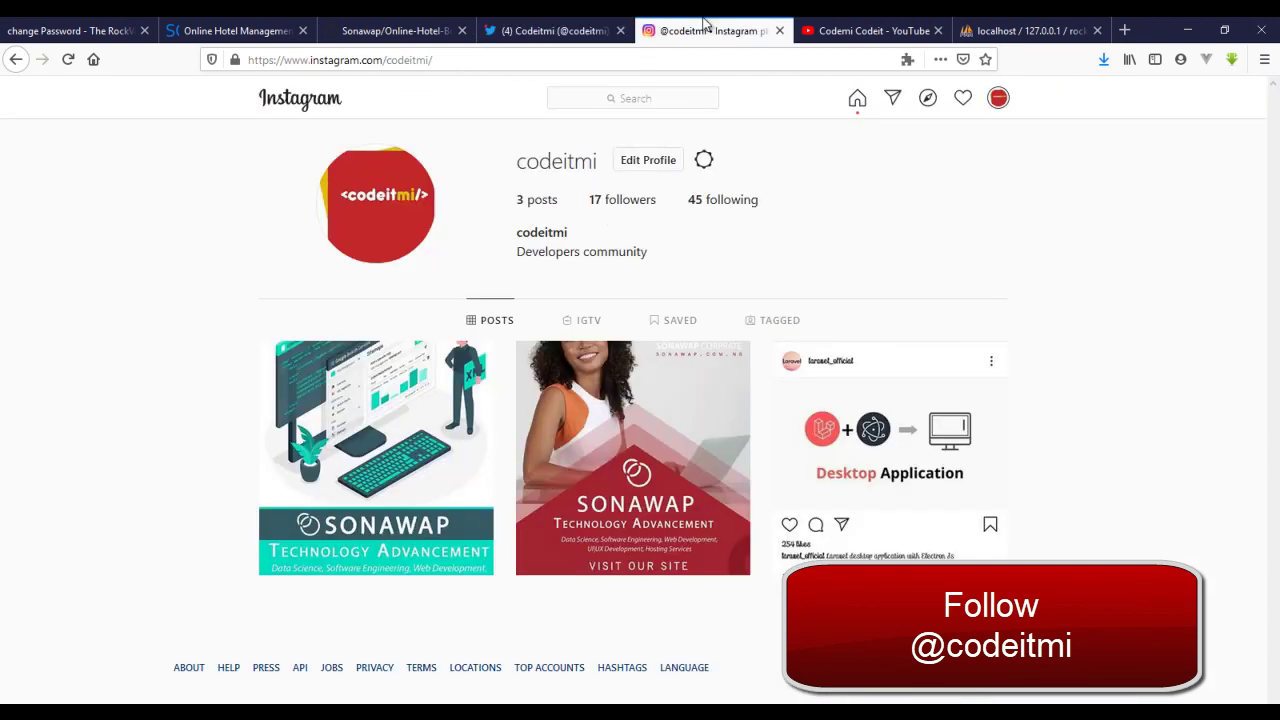
{"action": "left_click", "coordinate": [806, 30]}
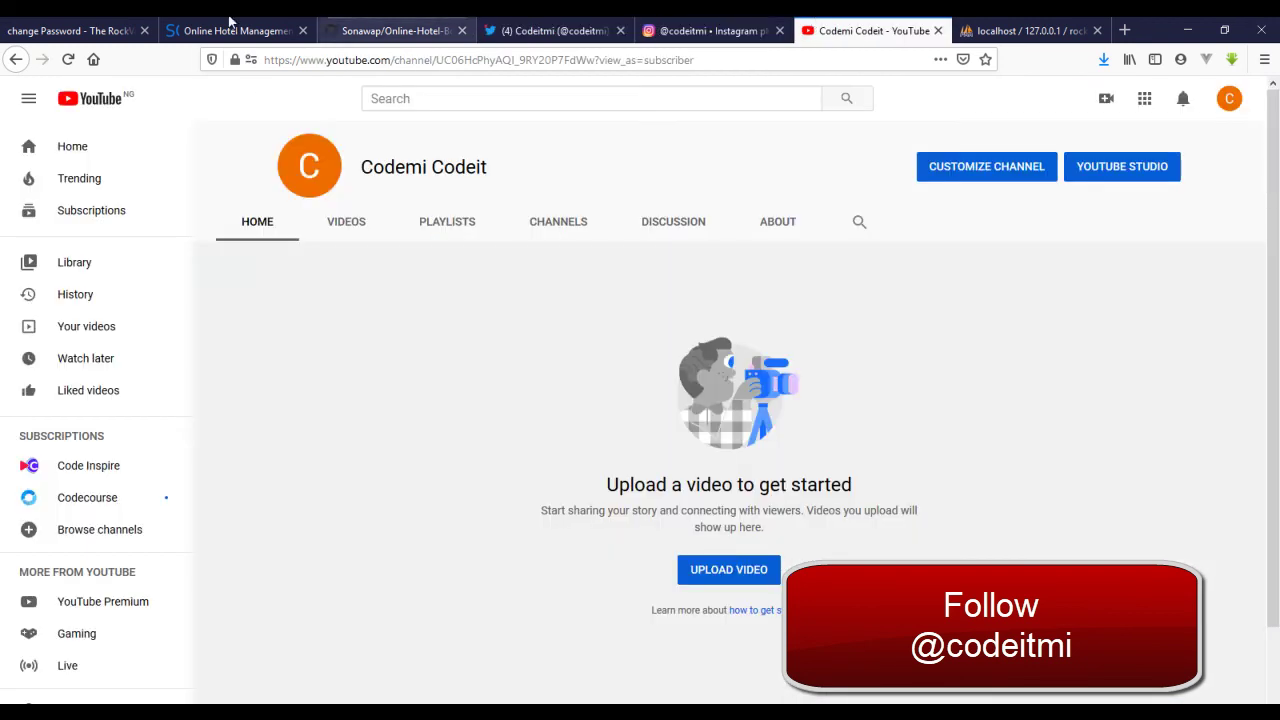
{"action": "left_click", "coordinate": [68, 28]}
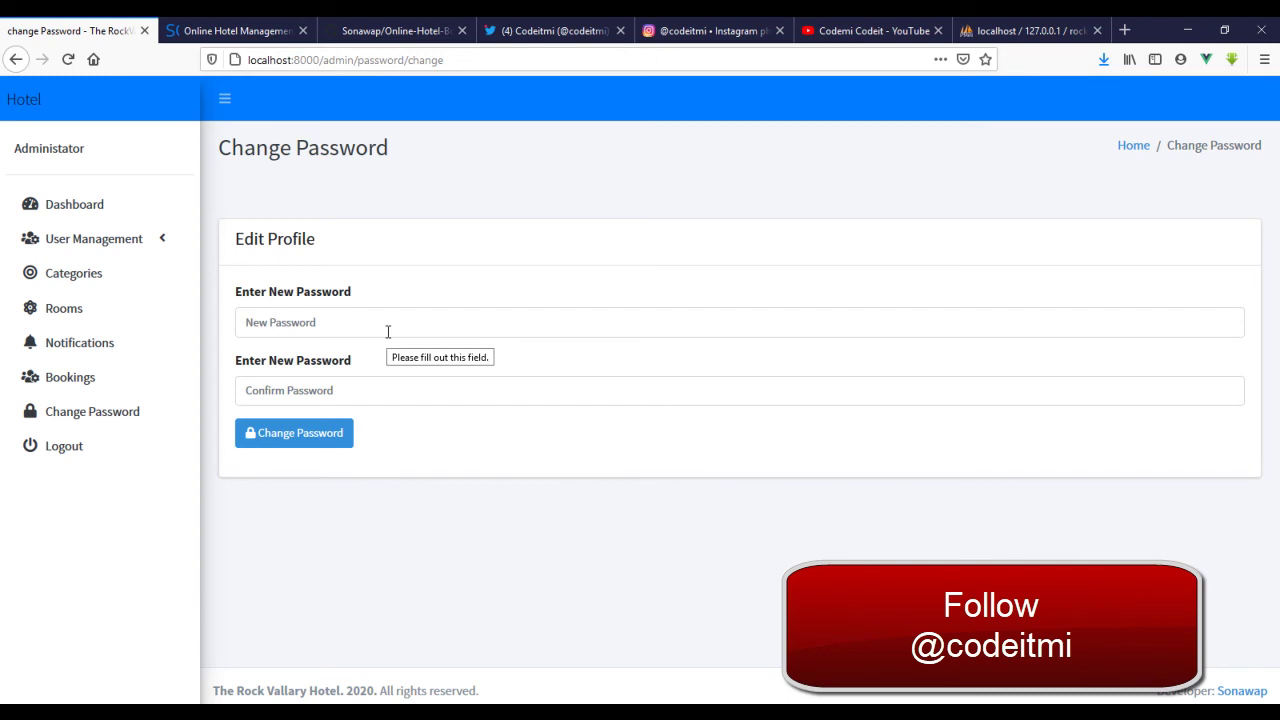